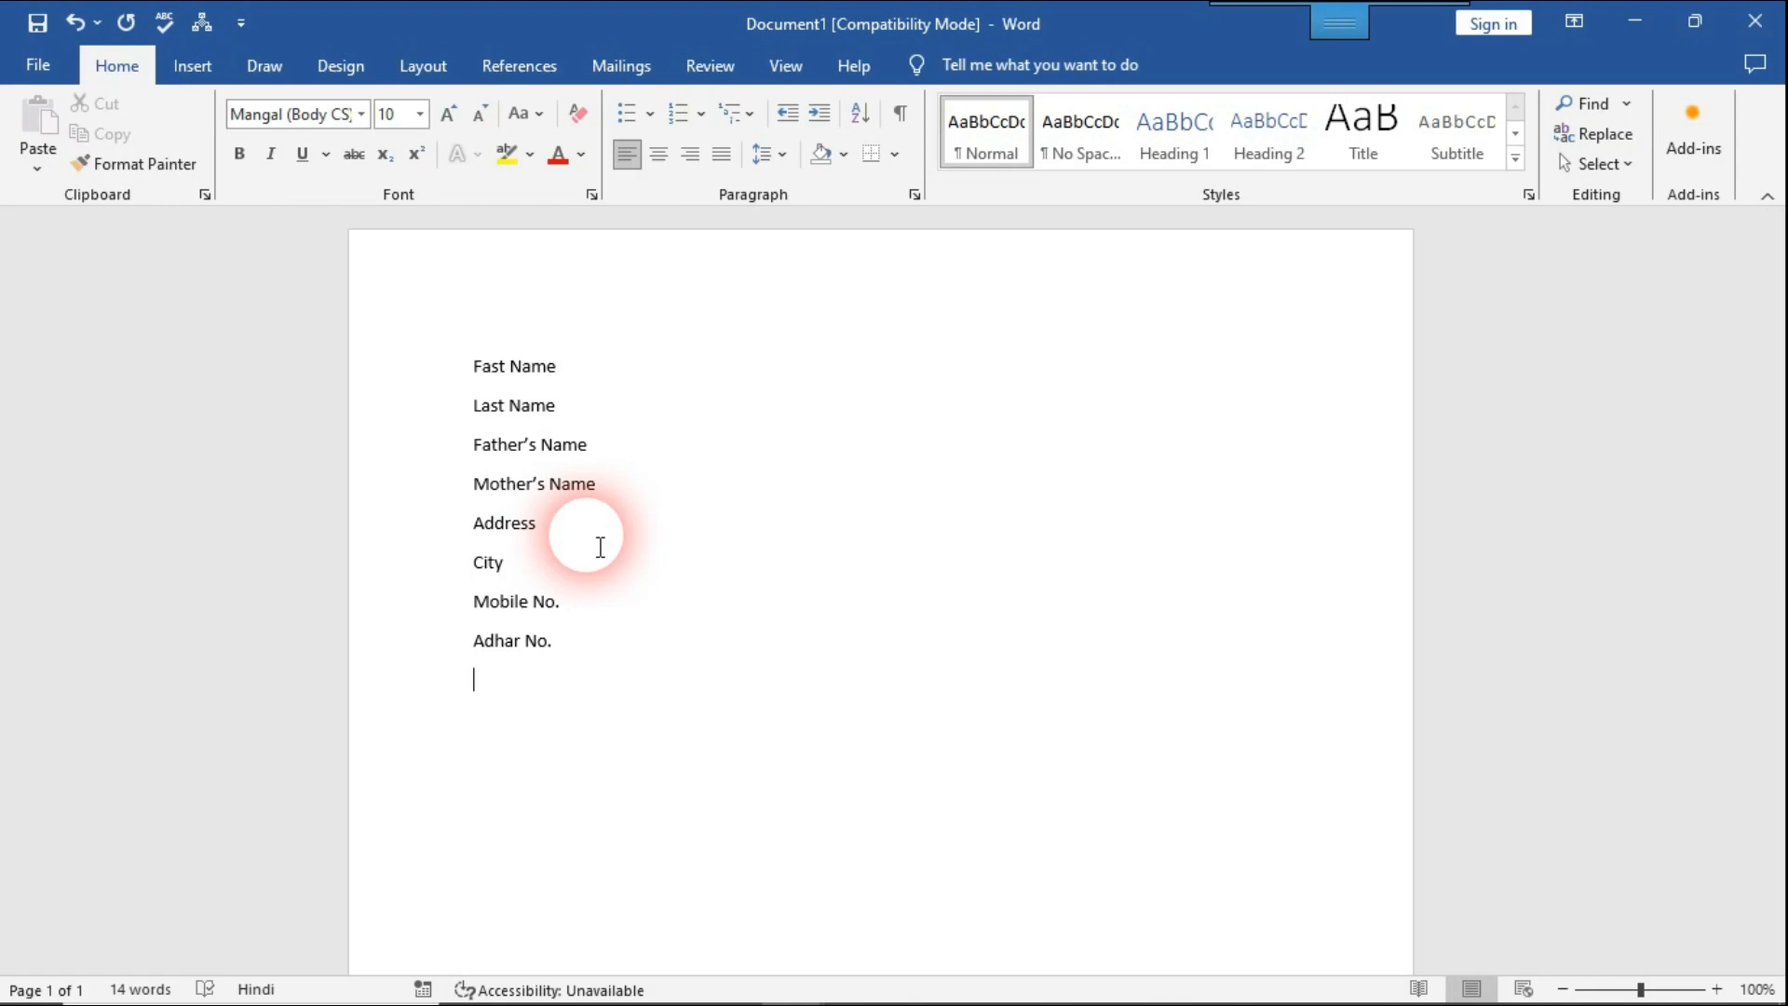
{"action": "left_click", "coordinate": [602, 379]}
{"action": "left_click", "coordinate": [571, 411]}
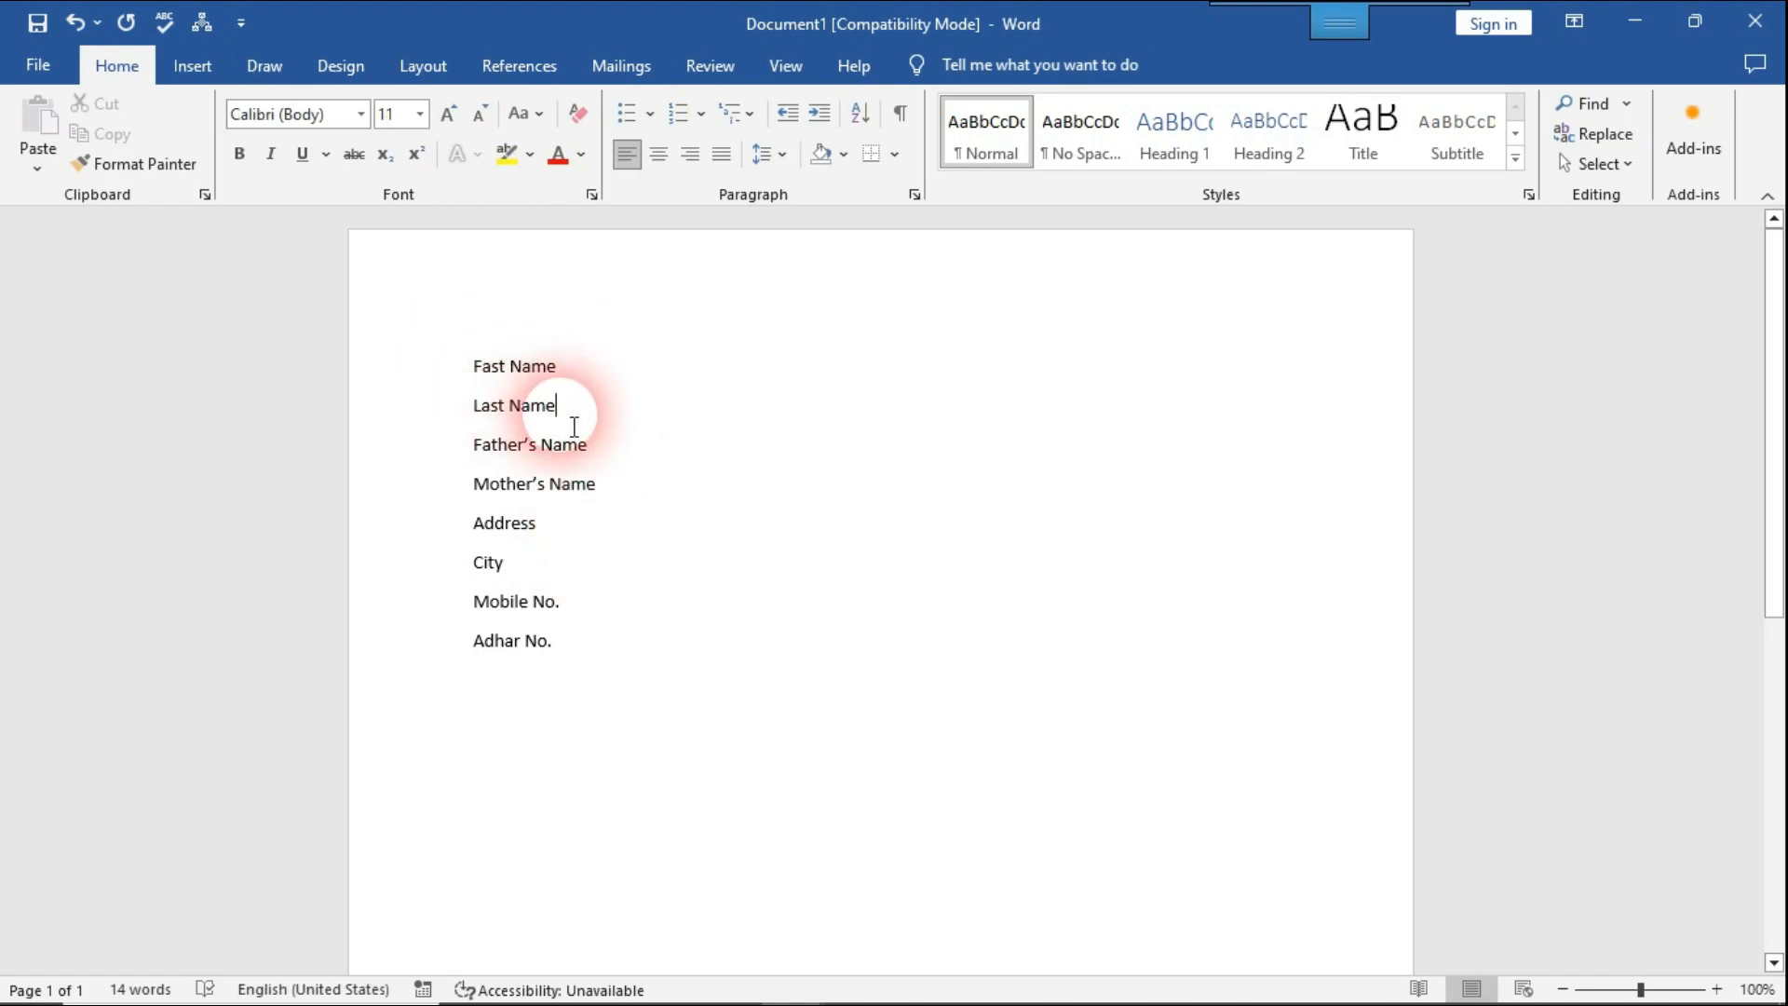
{"action": "left_click", "coordinate": [619, 450]}
{"action": "left_click", "coordinate": [634, 494]}
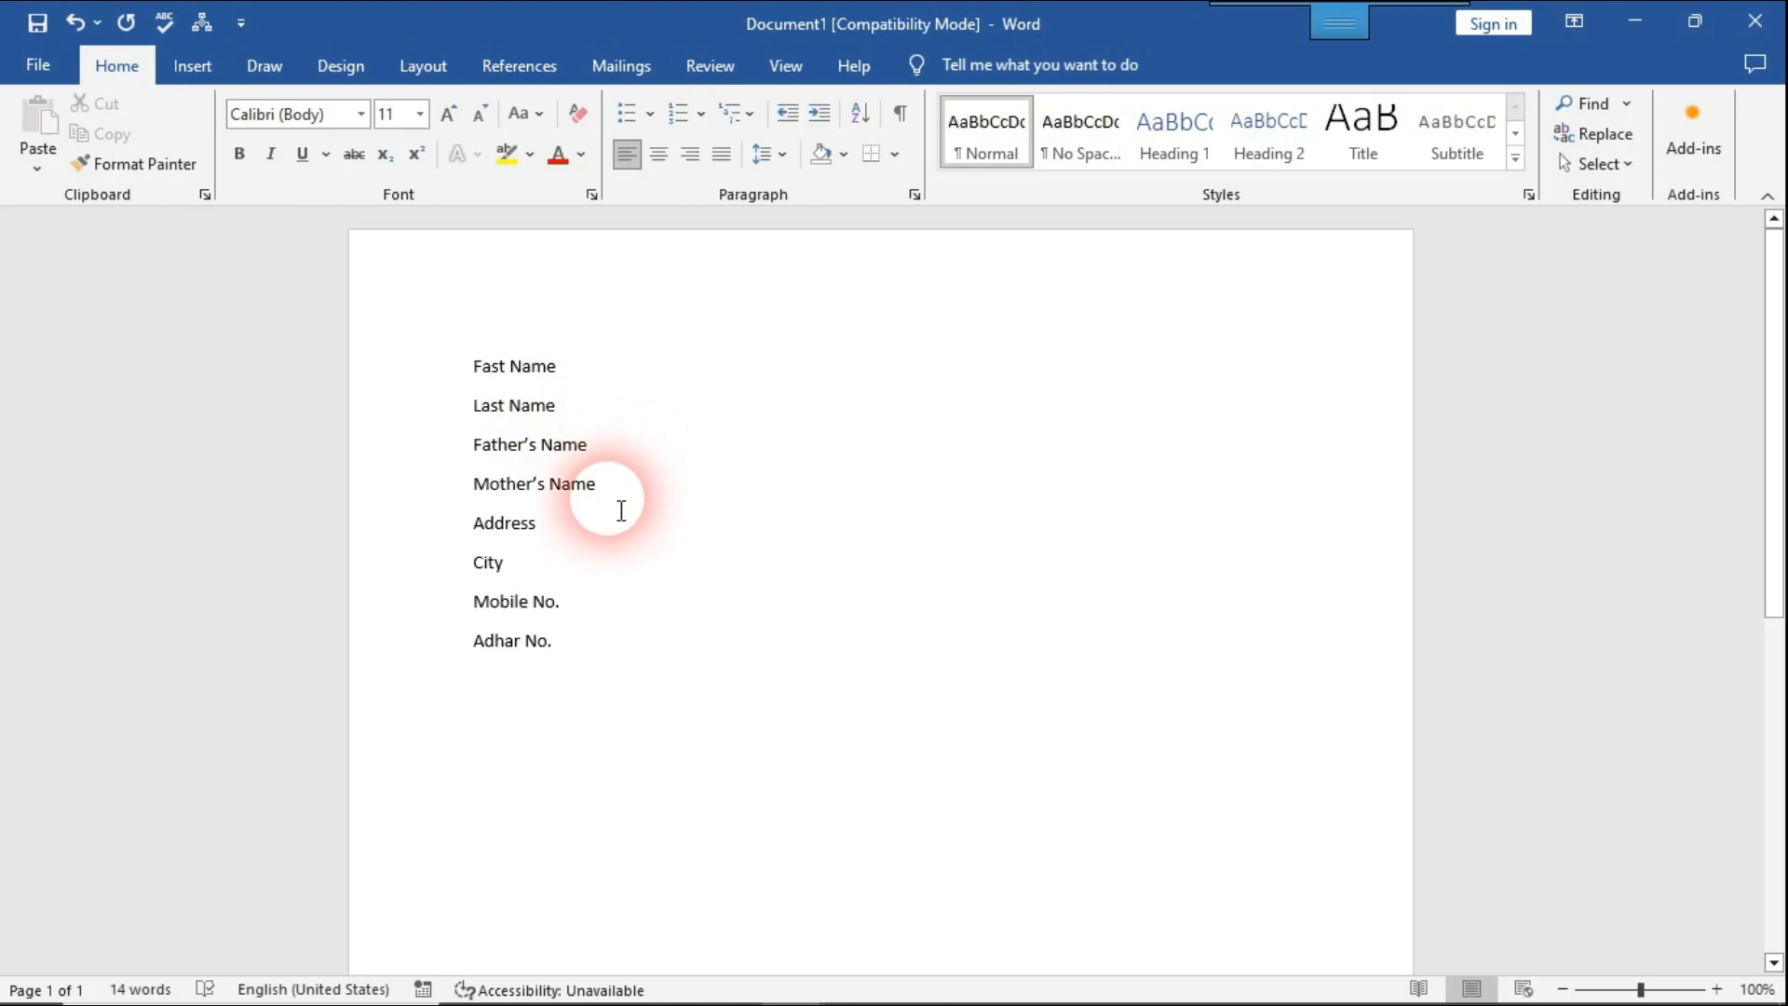
- Add a colon after "Fast Name" and a dashed line on a new line beneath it
{"action": "left_click", "coordinate": [604, 378]}
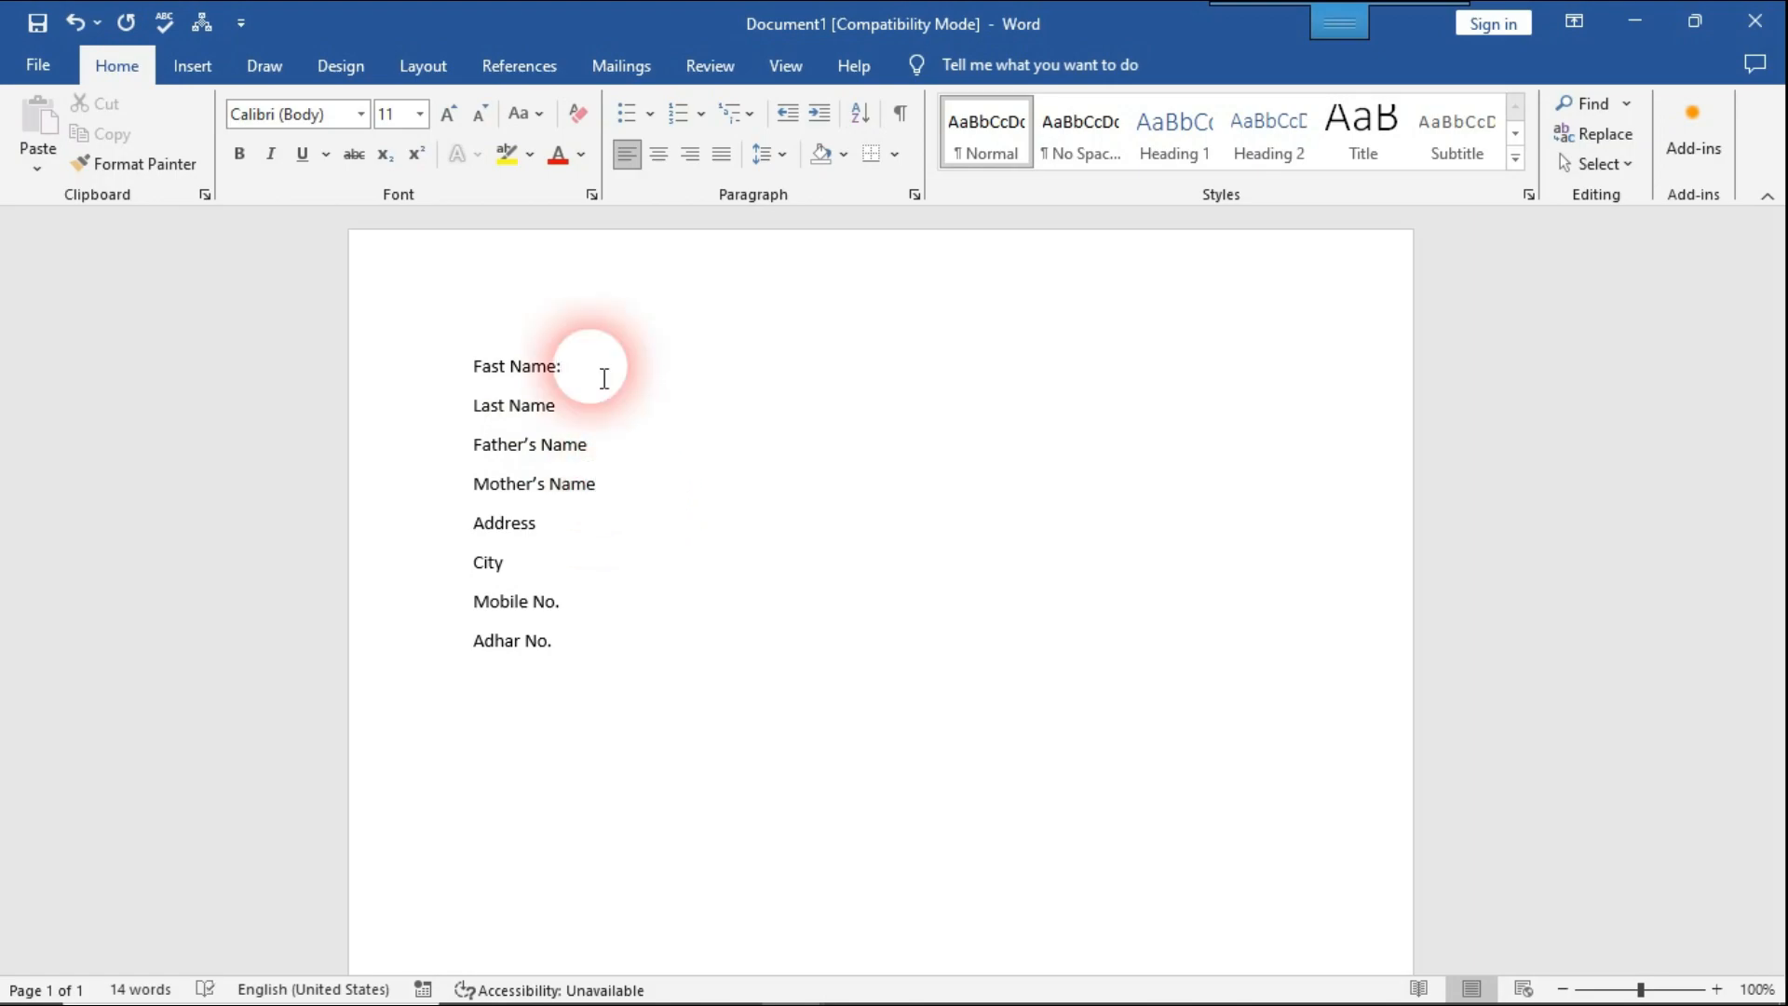
{"action": "type", "text": ":"}
{"action": "key", "text": "Return"}
{"action": "type", "text": "------"}
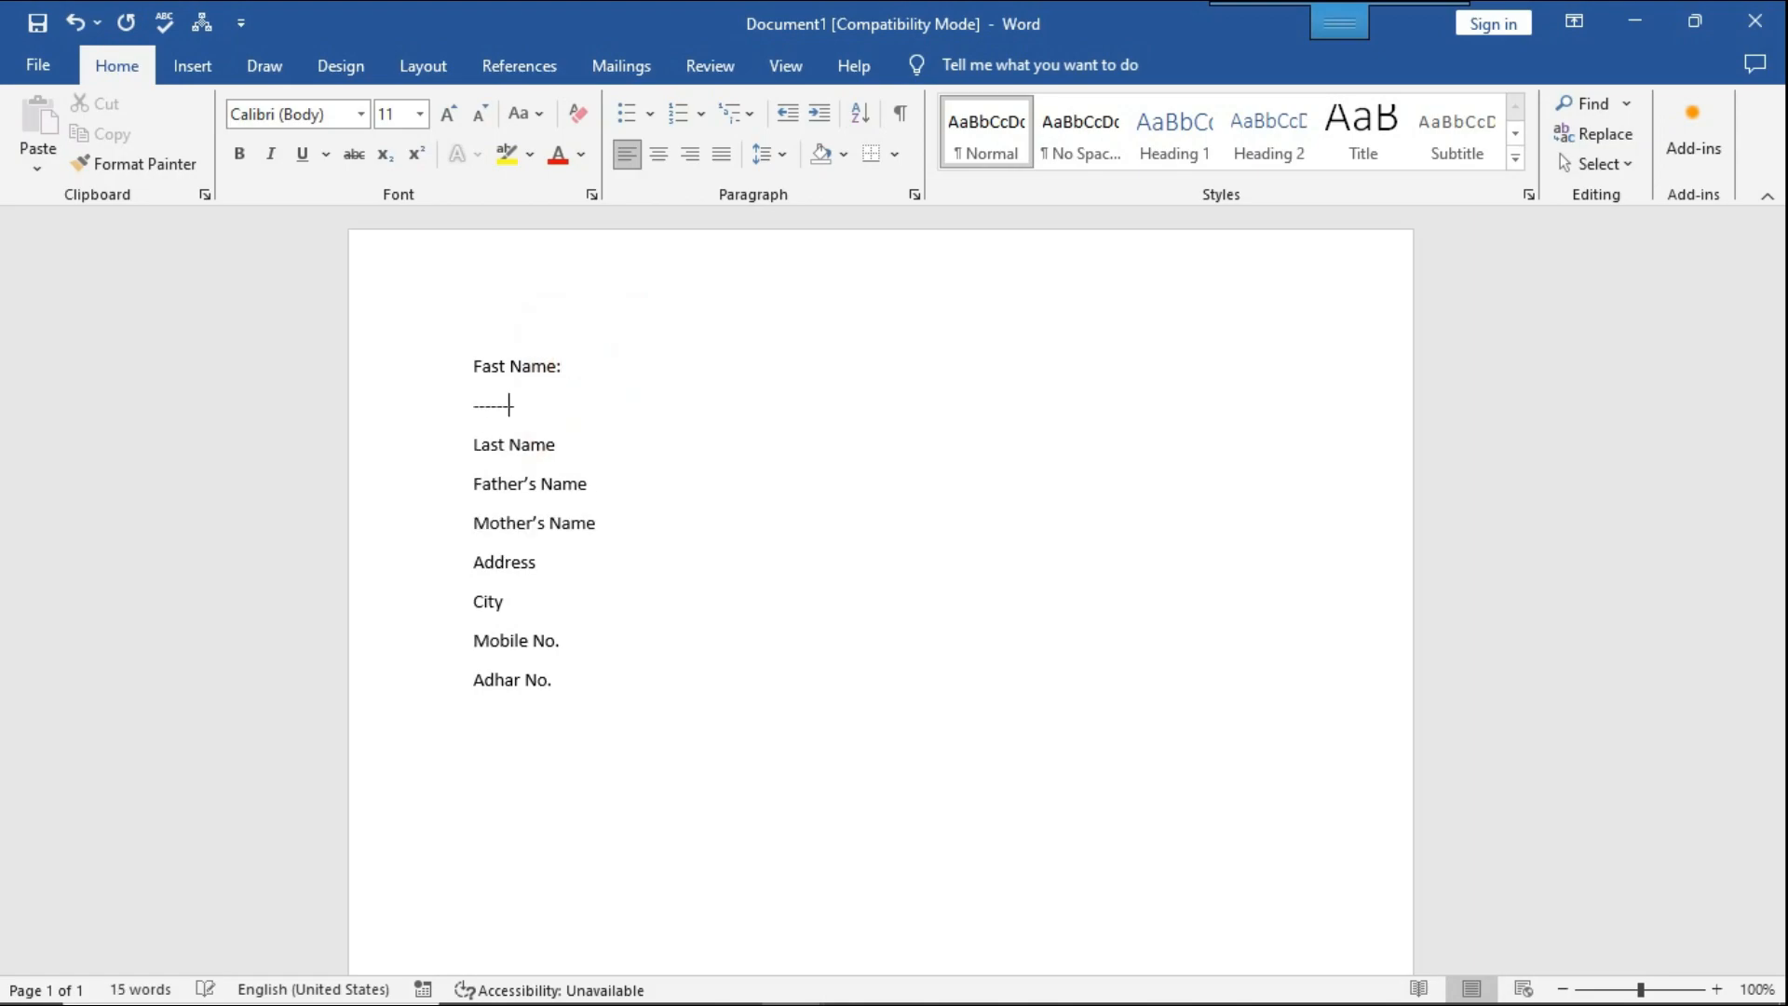
{"action": "type", "text": "-------------------------------------------------------------------------------------------------------------------------------------"}
- Add a colon after "Last Name" and a dashed line on a new line beneath it
{"action": "left_click", "coordinate": [559, 447]}
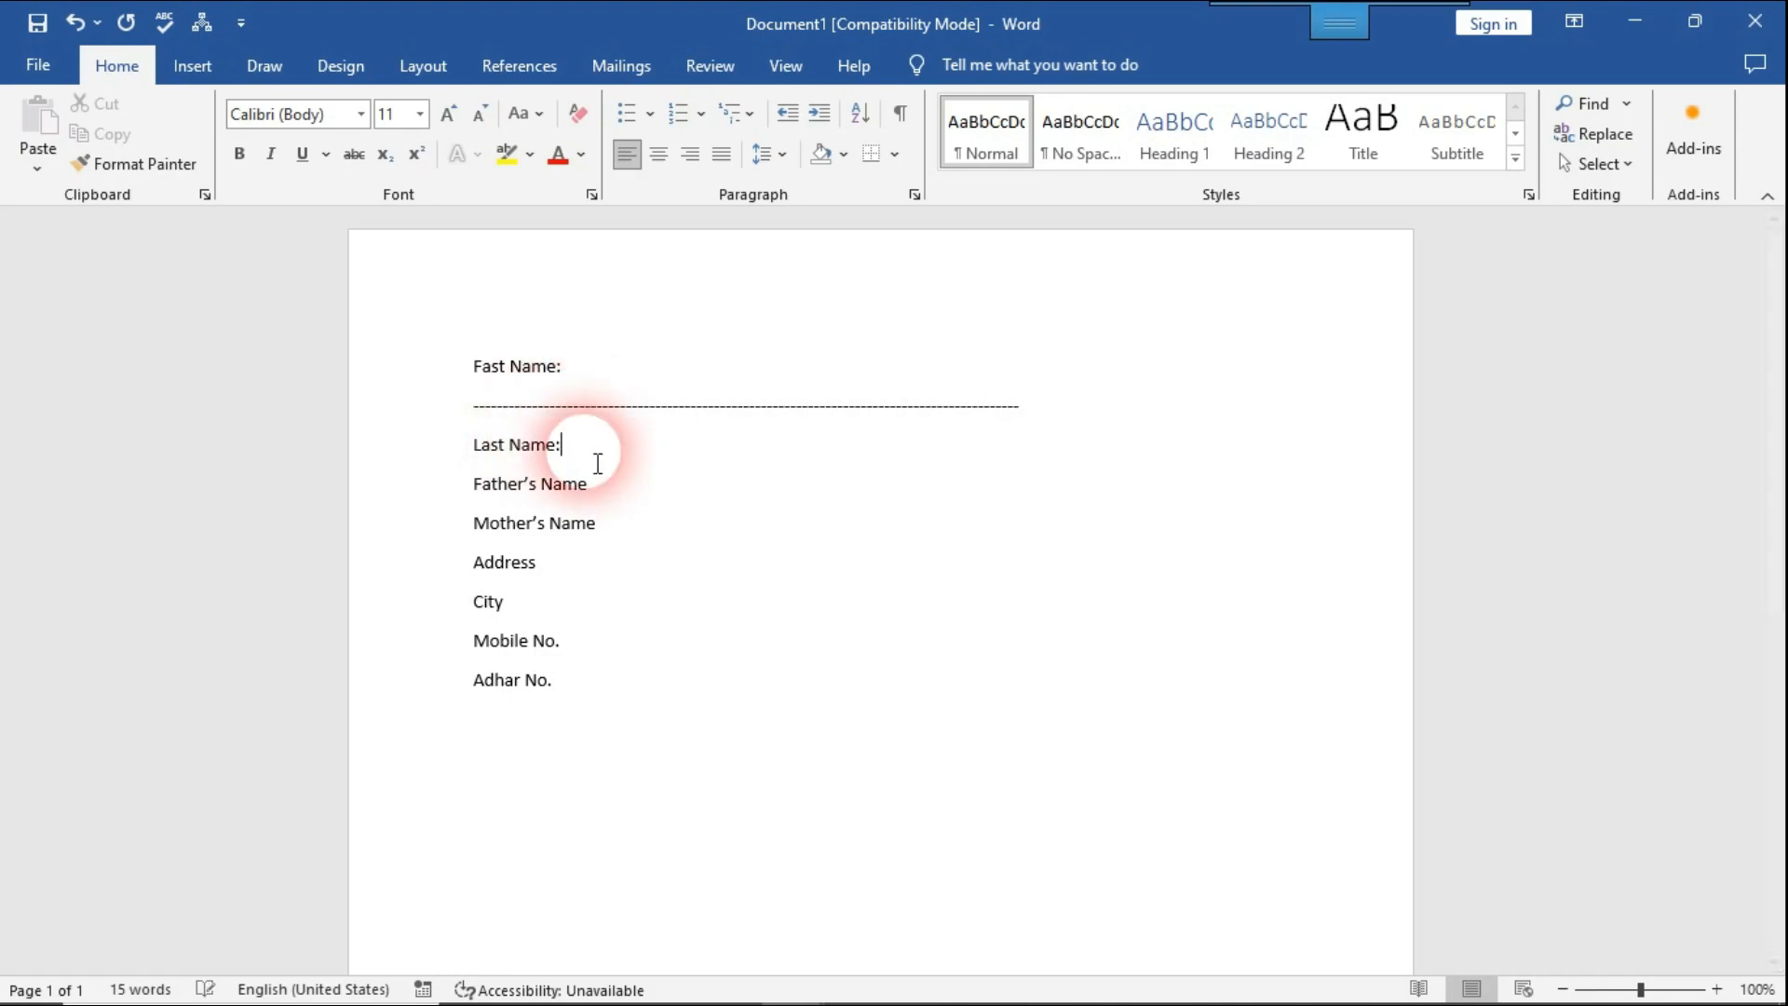
{"action": "type", "text": ":"}
{"action": "key", "text": "Return"}
{"action": "type", "text": "--------"}
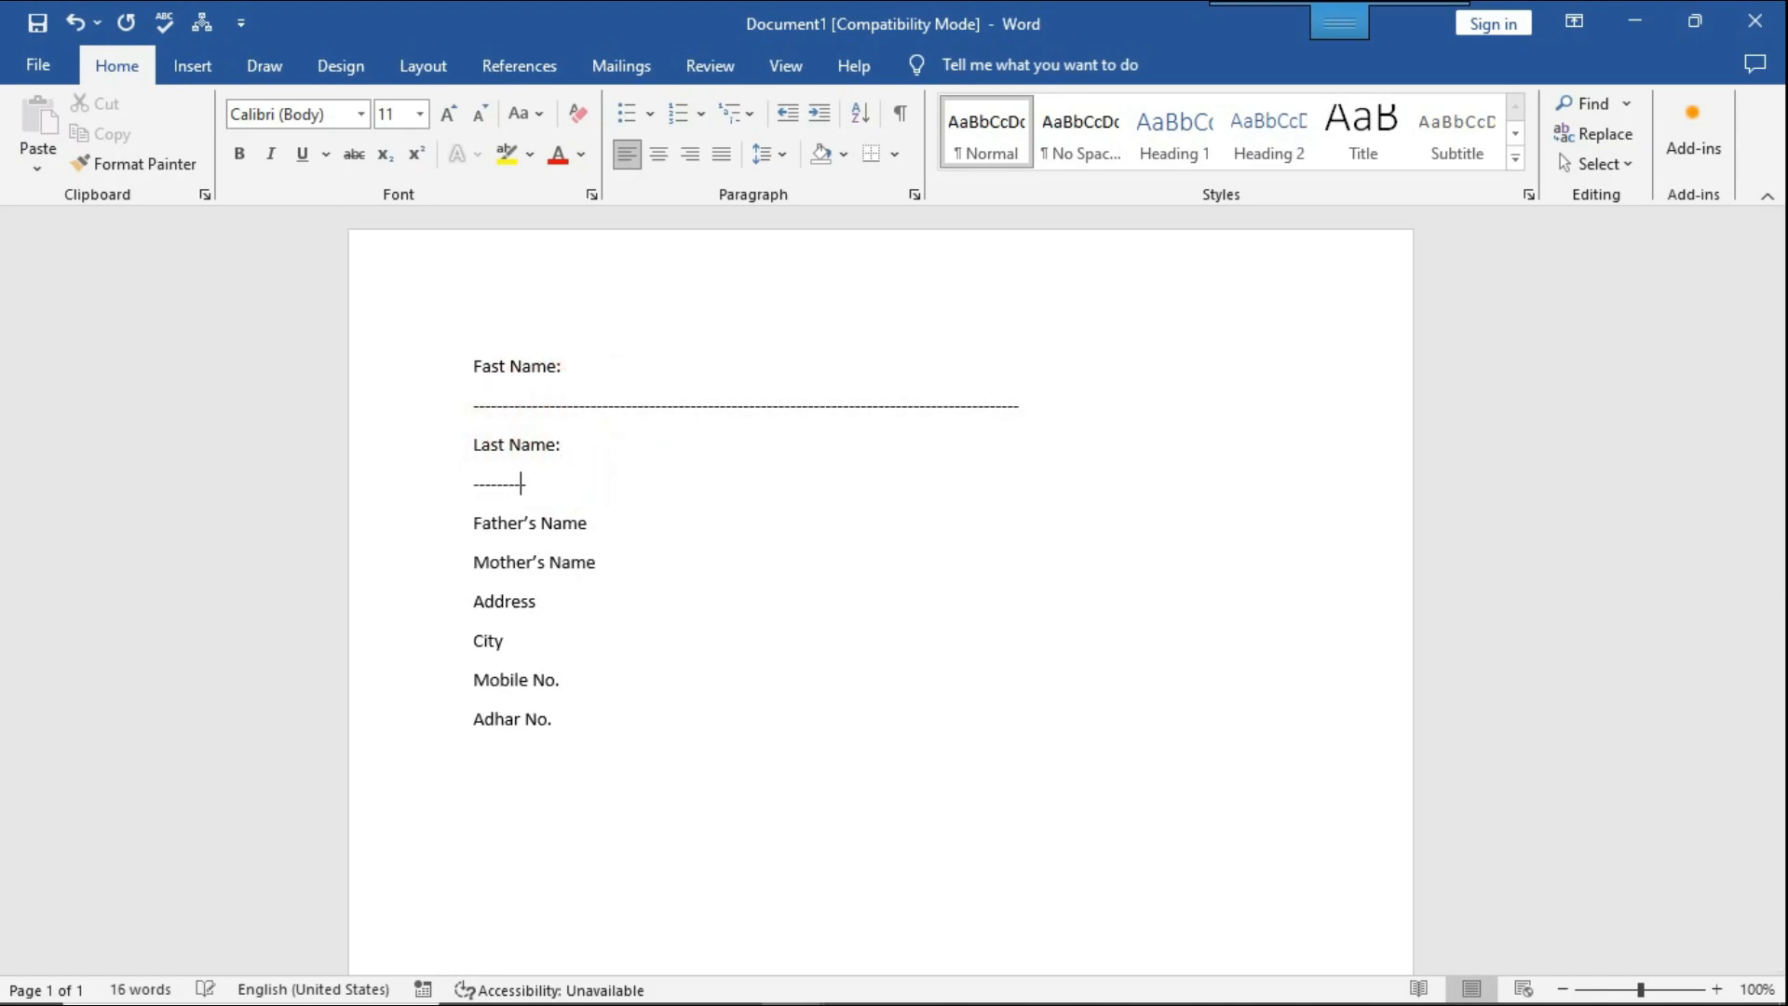
{"action": "type", "text": "------------------------------------------------------------------------------------"}
- Undo the manually added colons and dashed lines at "Fast Name" and "Last Name"
{"action": "key", "text": "ctrl+z"}
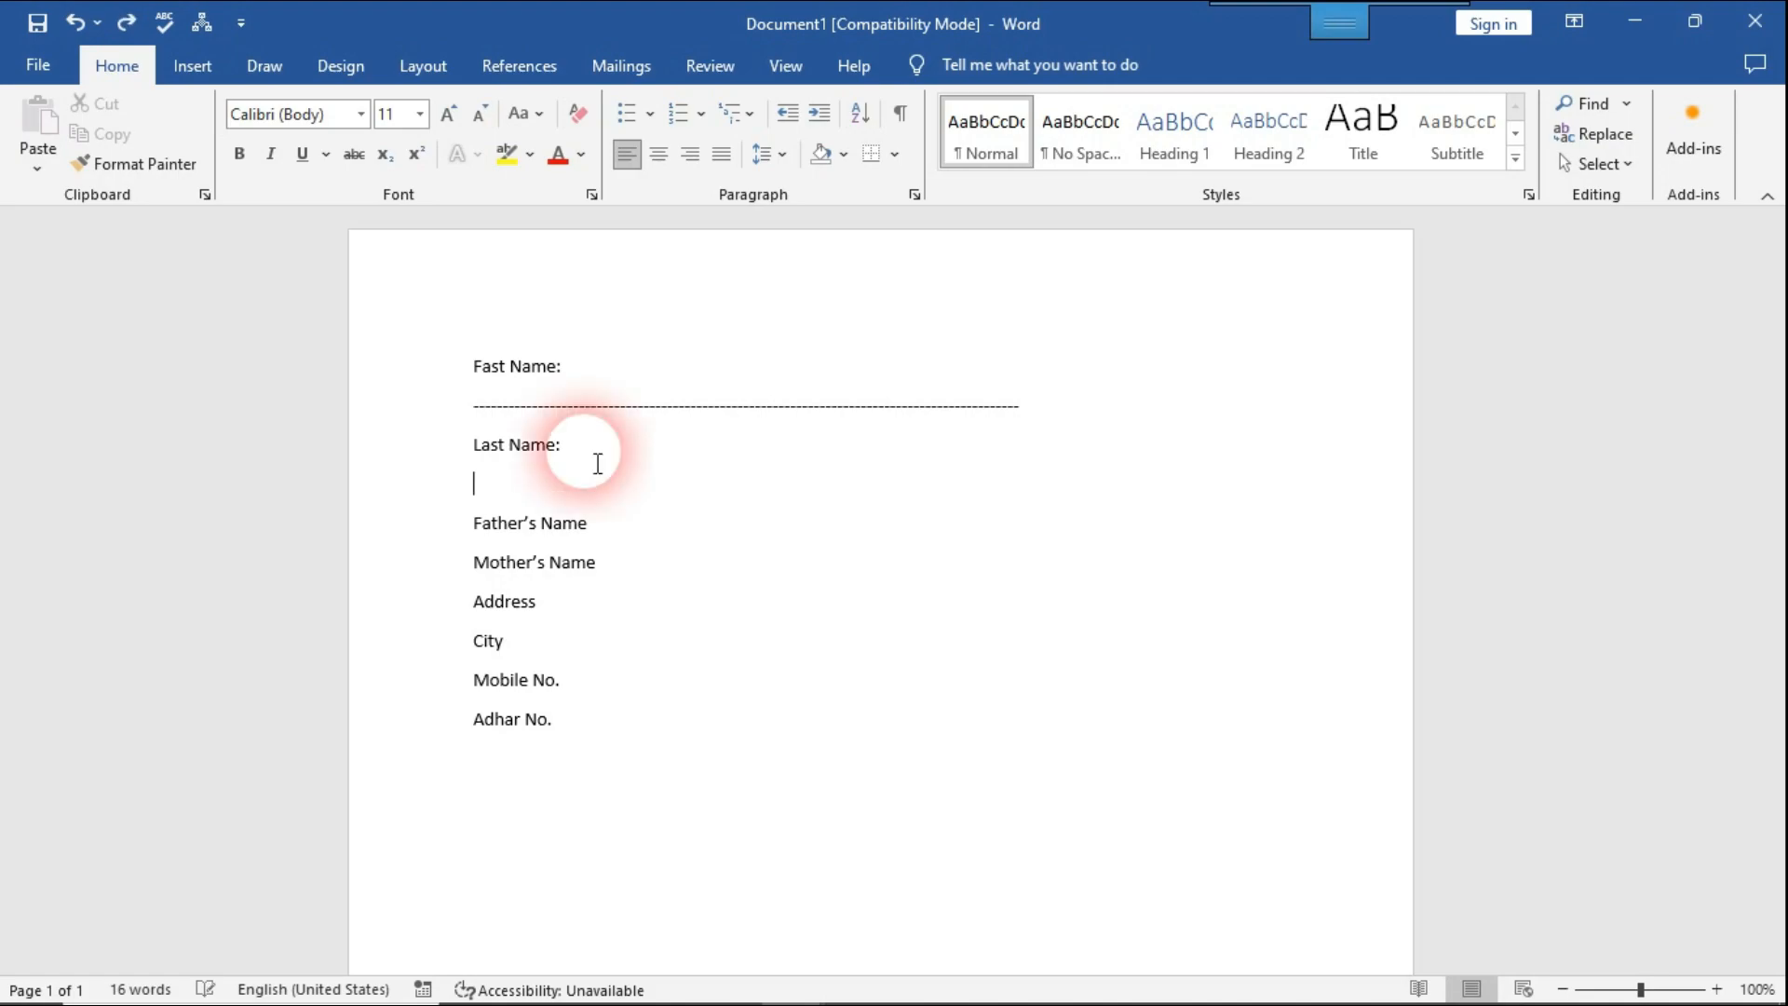
{"action": "key", "text": "BackSpace"}
{"action": "key", "text": "BackSpace"}
{"action": "key", "text": "ctrl+z"}
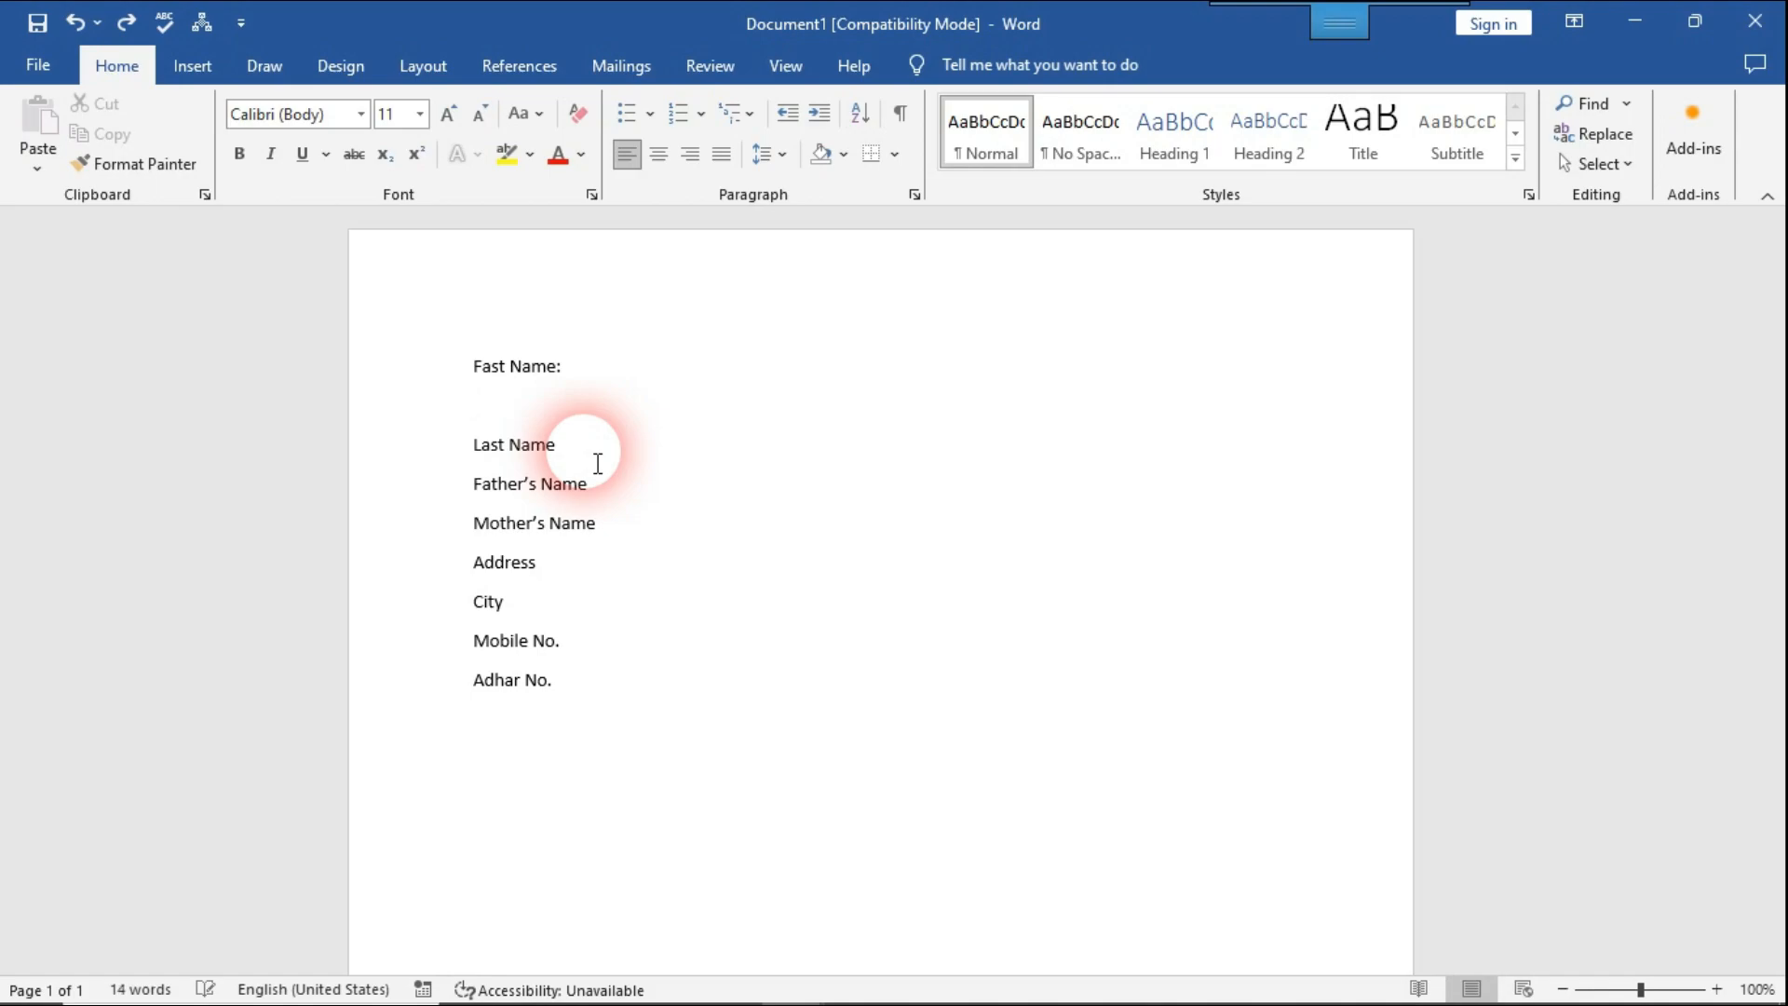
{"action": "key", "text": "BackSpace"}
{"action": "key", "text": "BackSpace"}
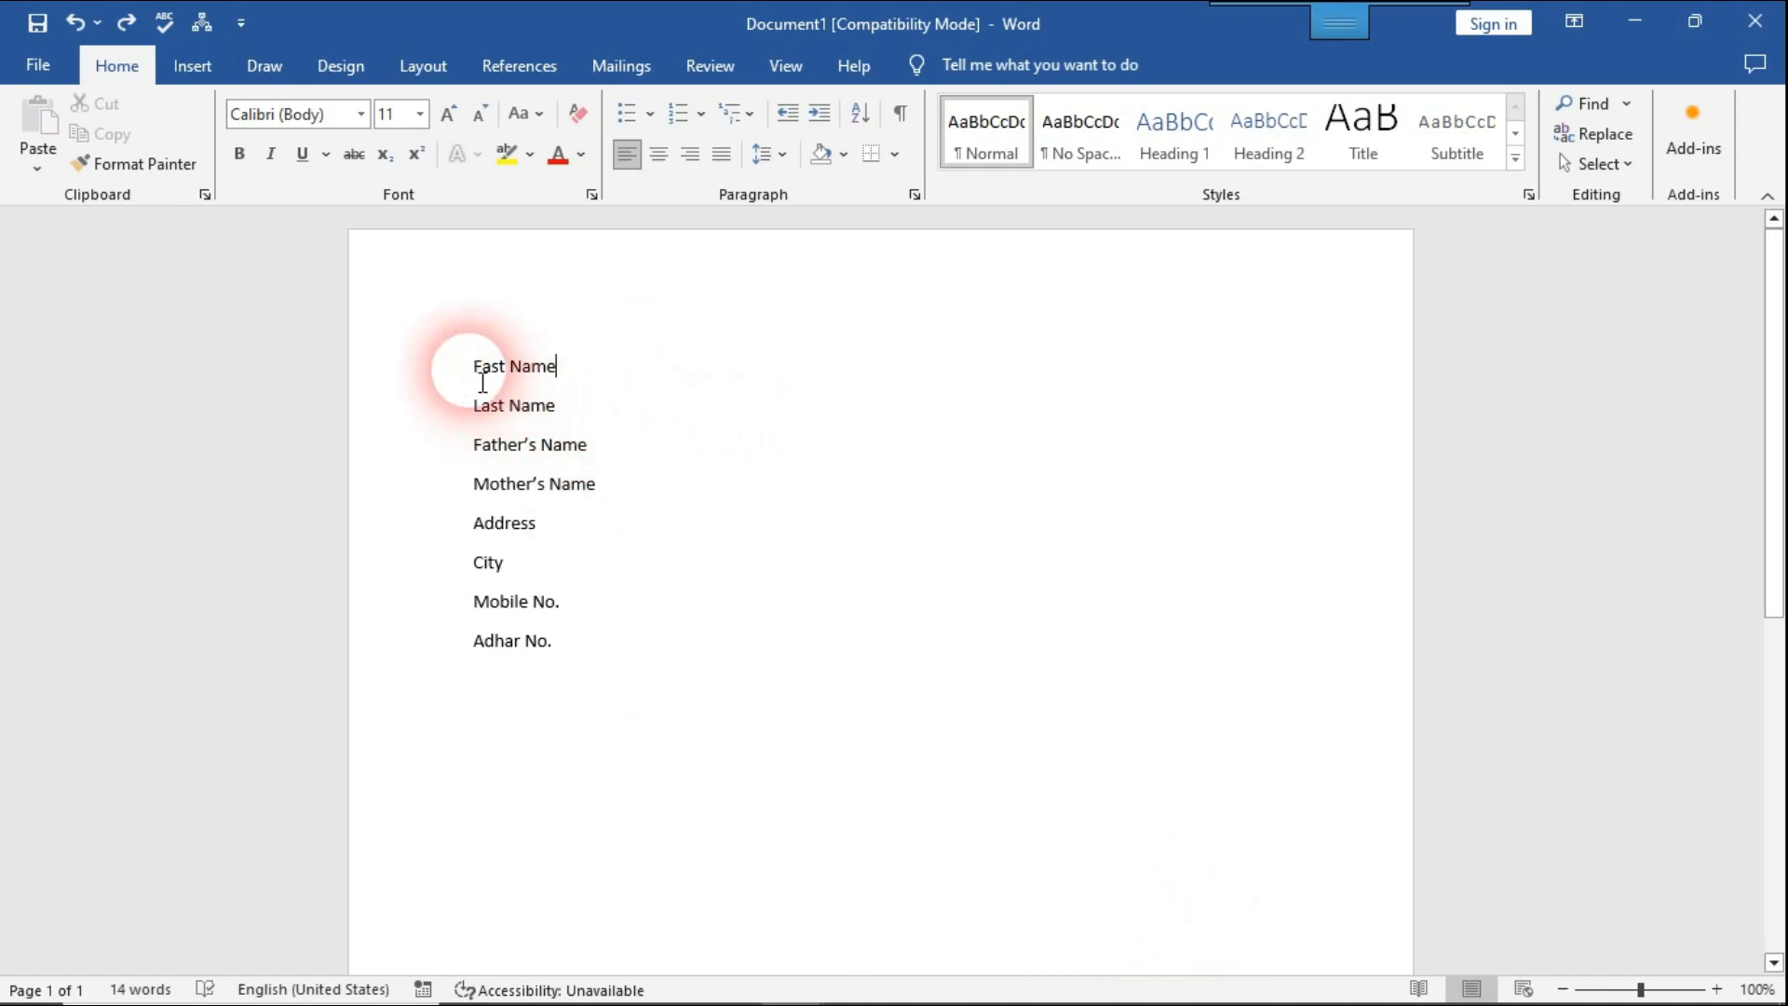
- Place the cursor before "Fast Name" and set up a new macro recording, keeping the name Macro1
{"action": "left_click", "coordinate": [451, 363]}
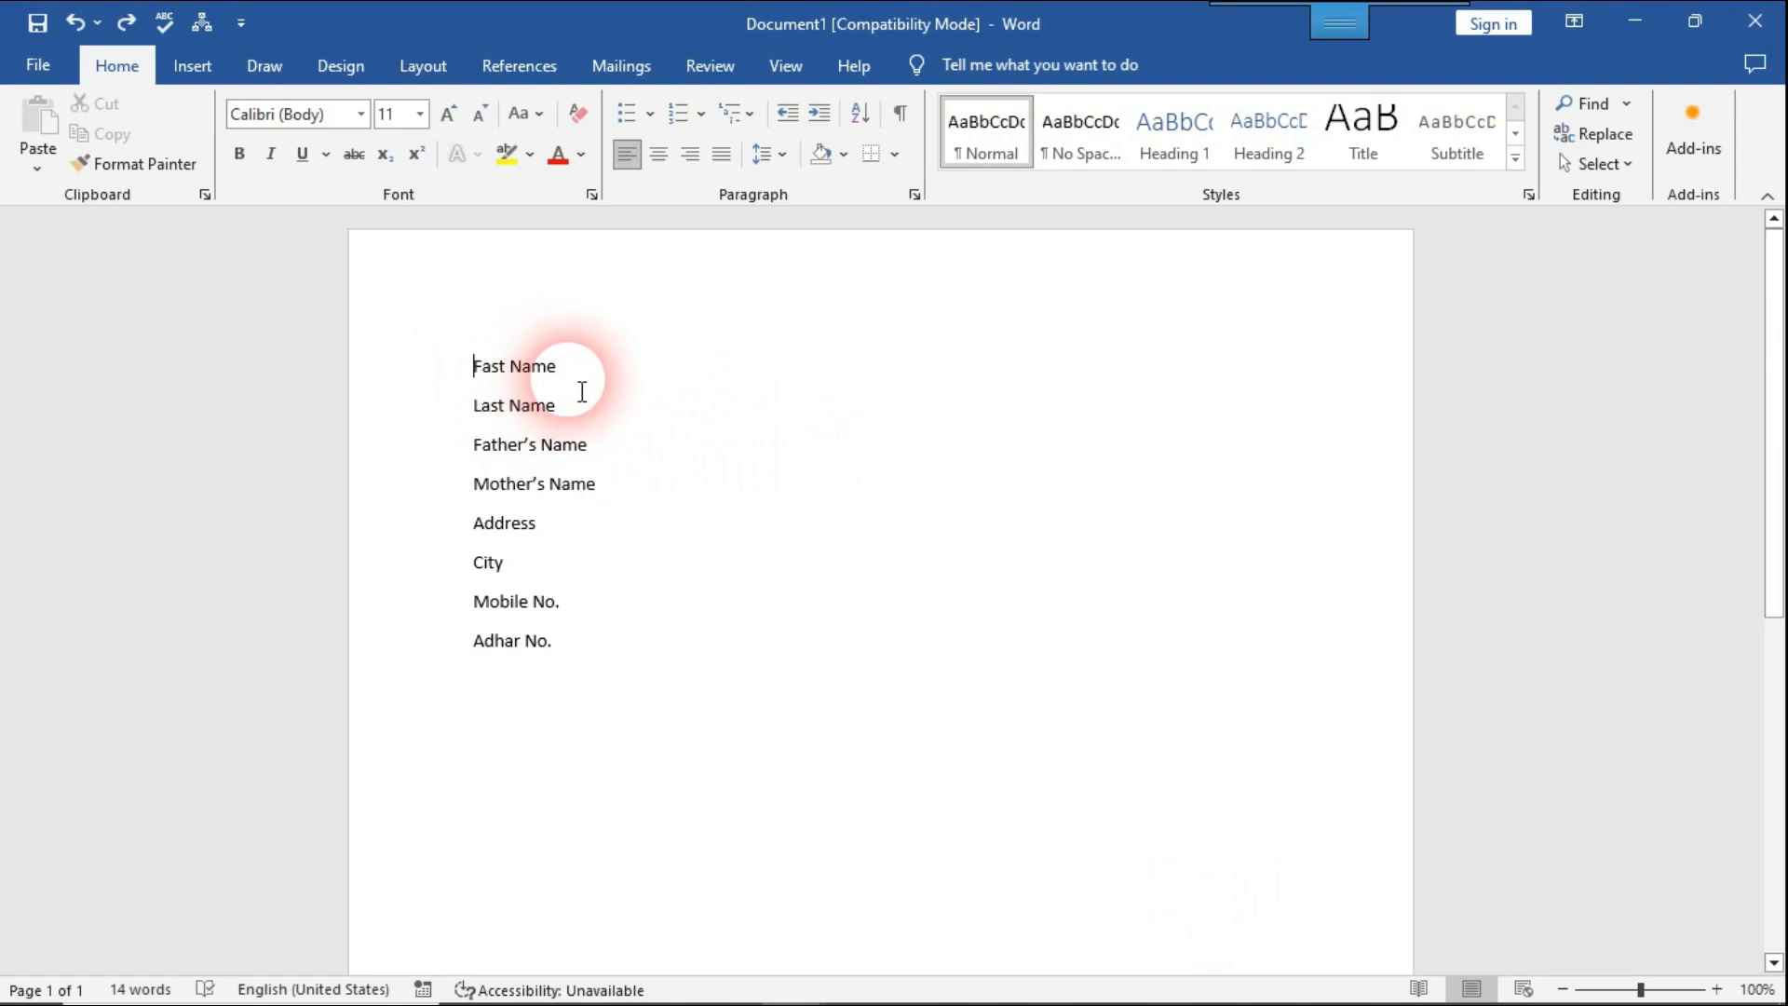
{"action": "left_click", "coordinate": [799, 74]}
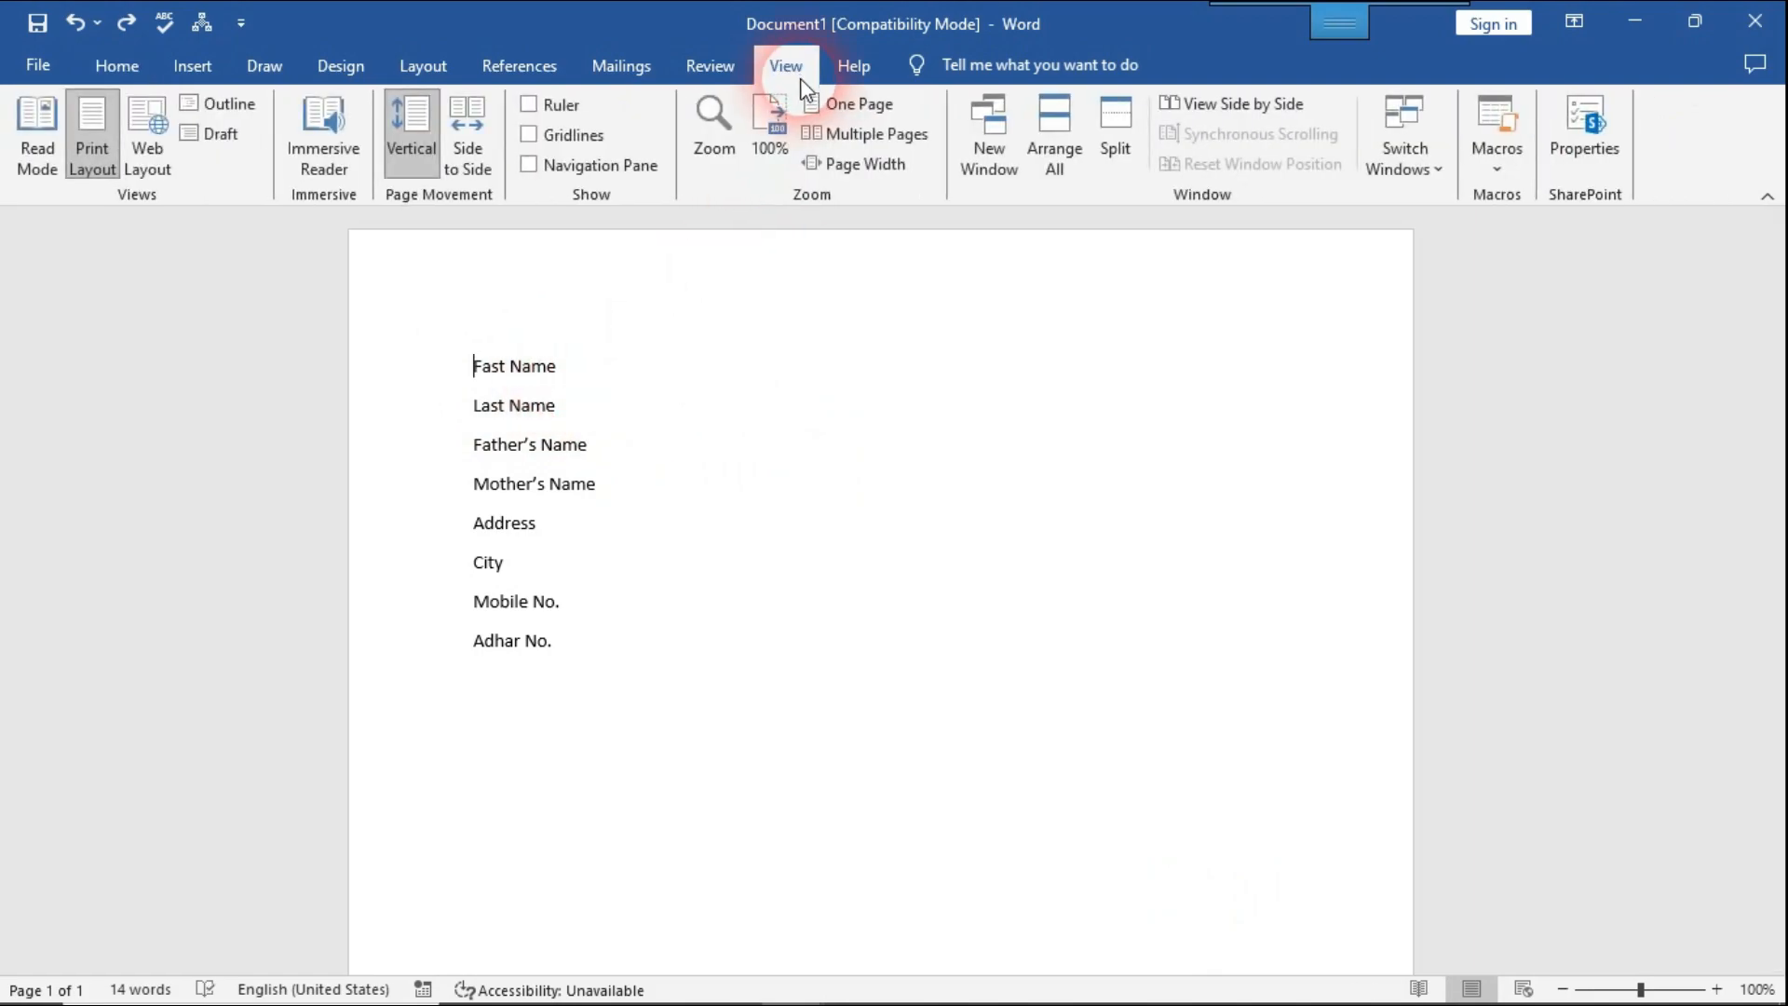
{"action": "left_click", "coordinate": [1501, 177]}
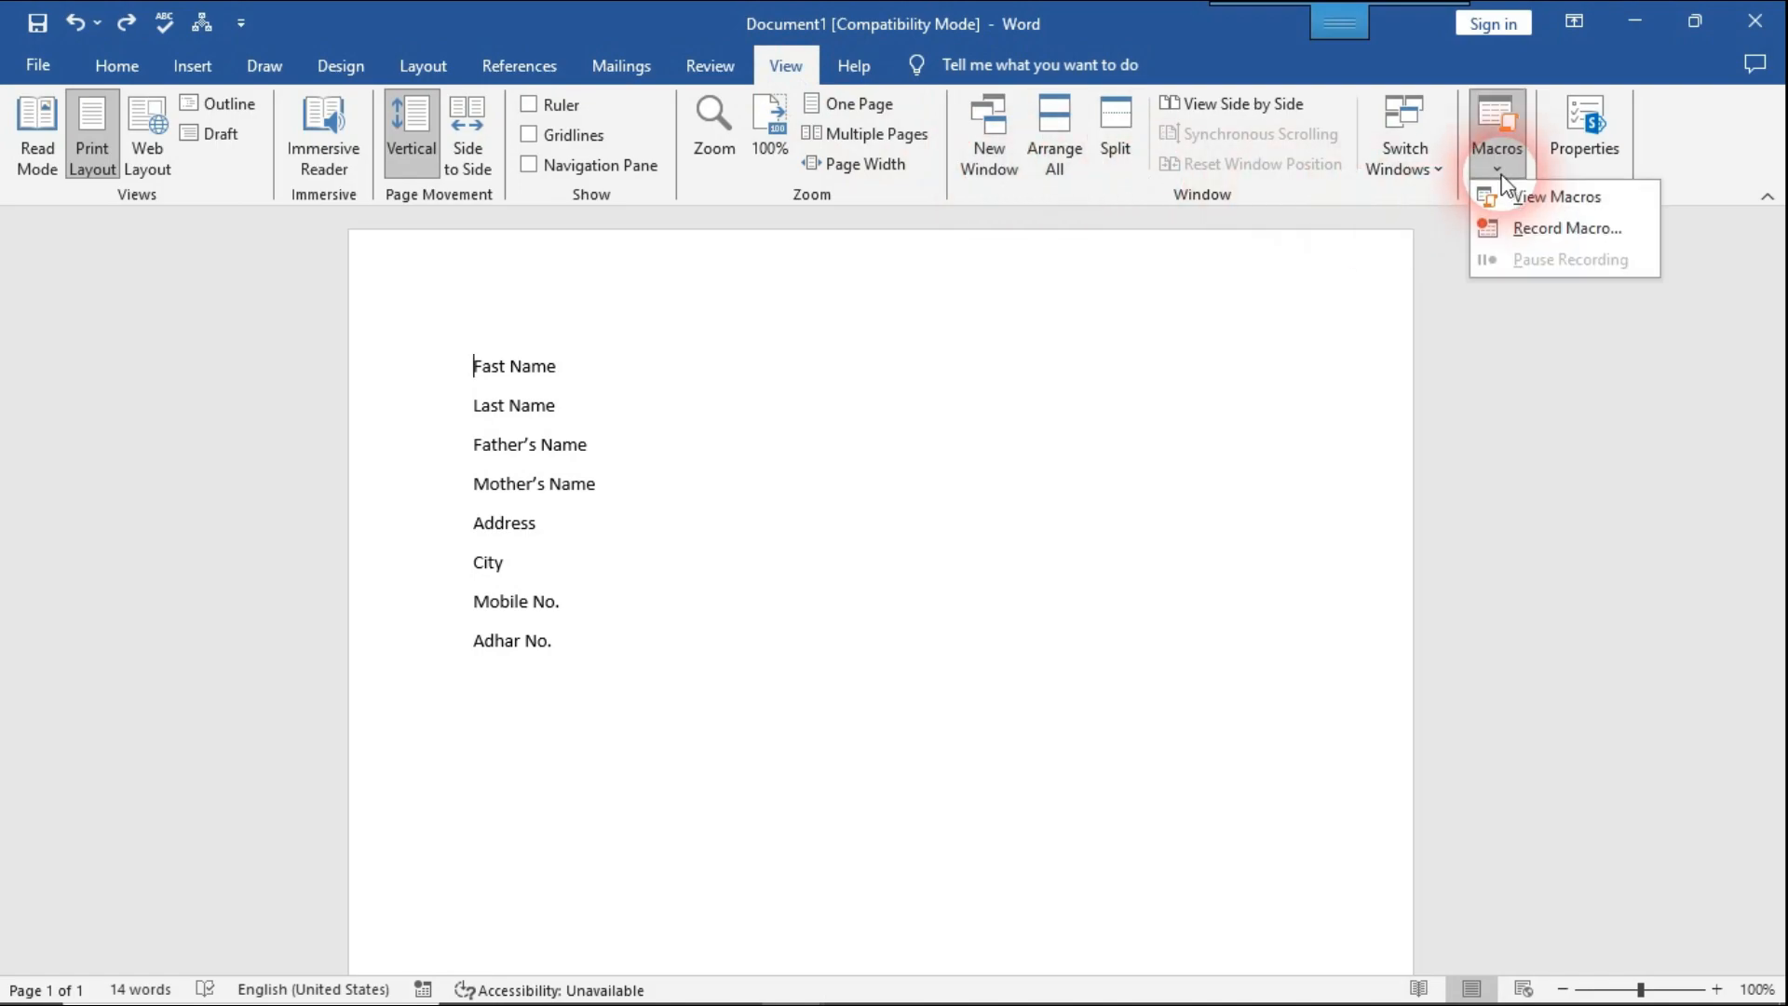
{"action": "left_click", "coordinate": [1629, 242]}
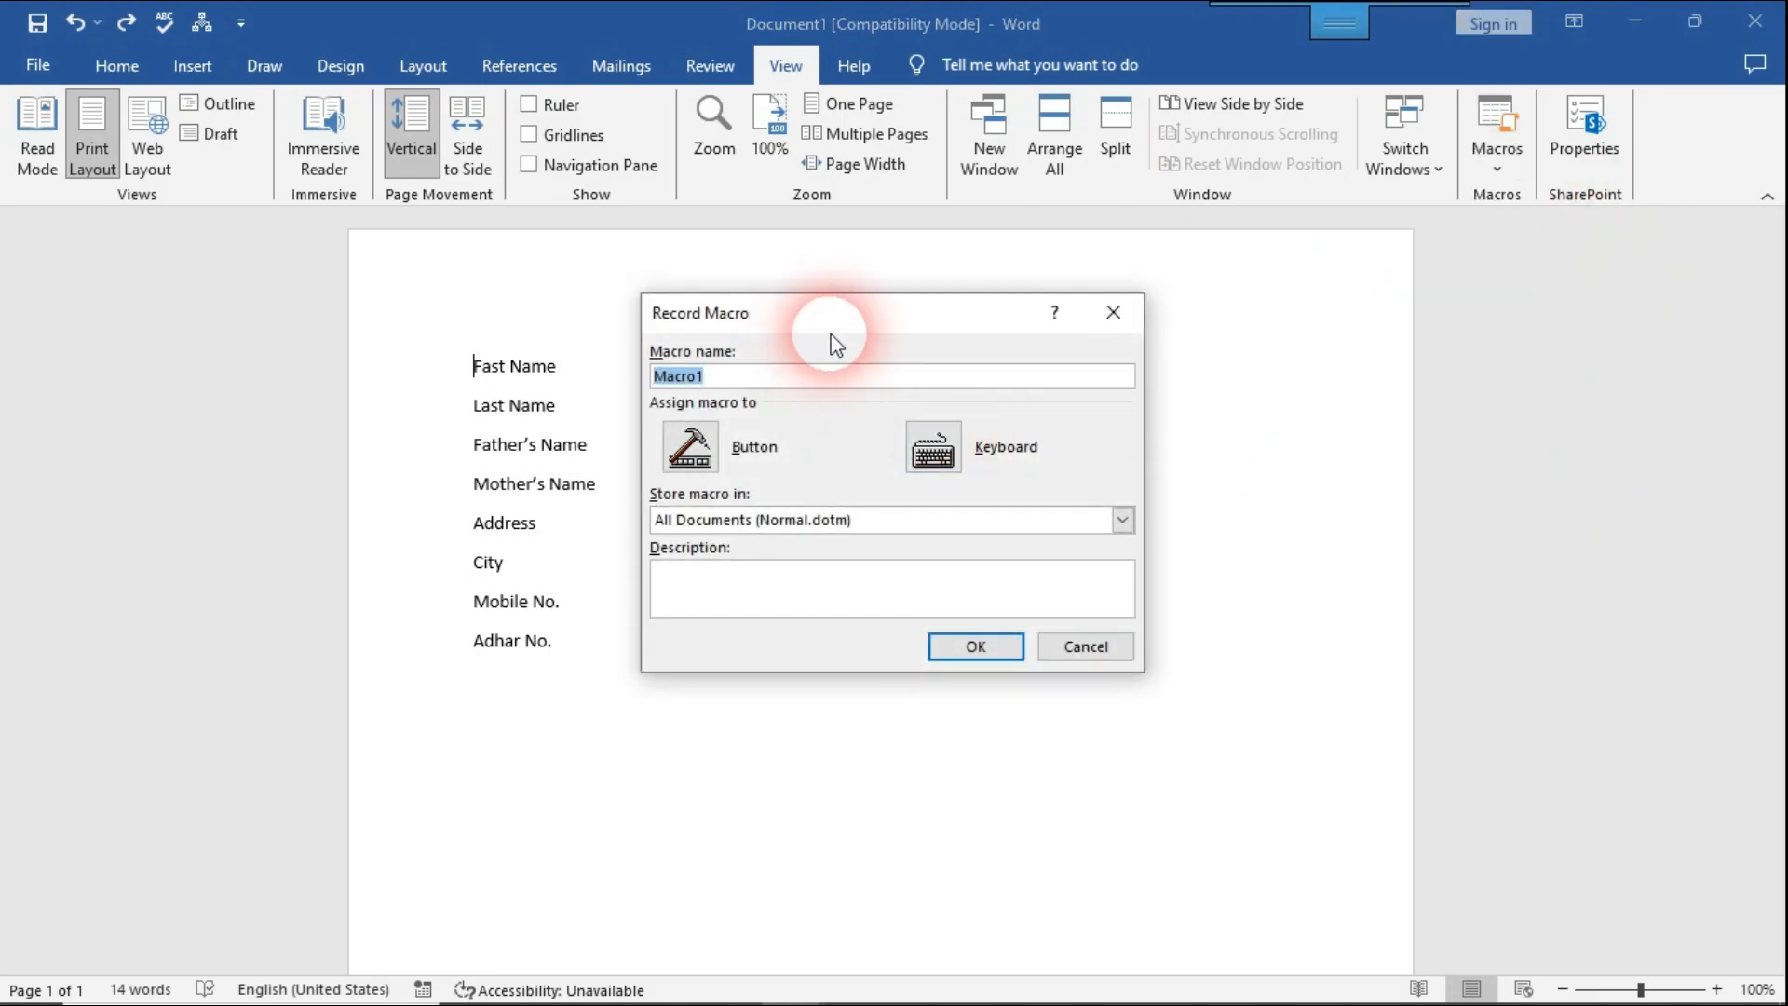
{"action": "left_click_drag", "start_coordinate": [830, 335], "coordinate": [881, 389]}
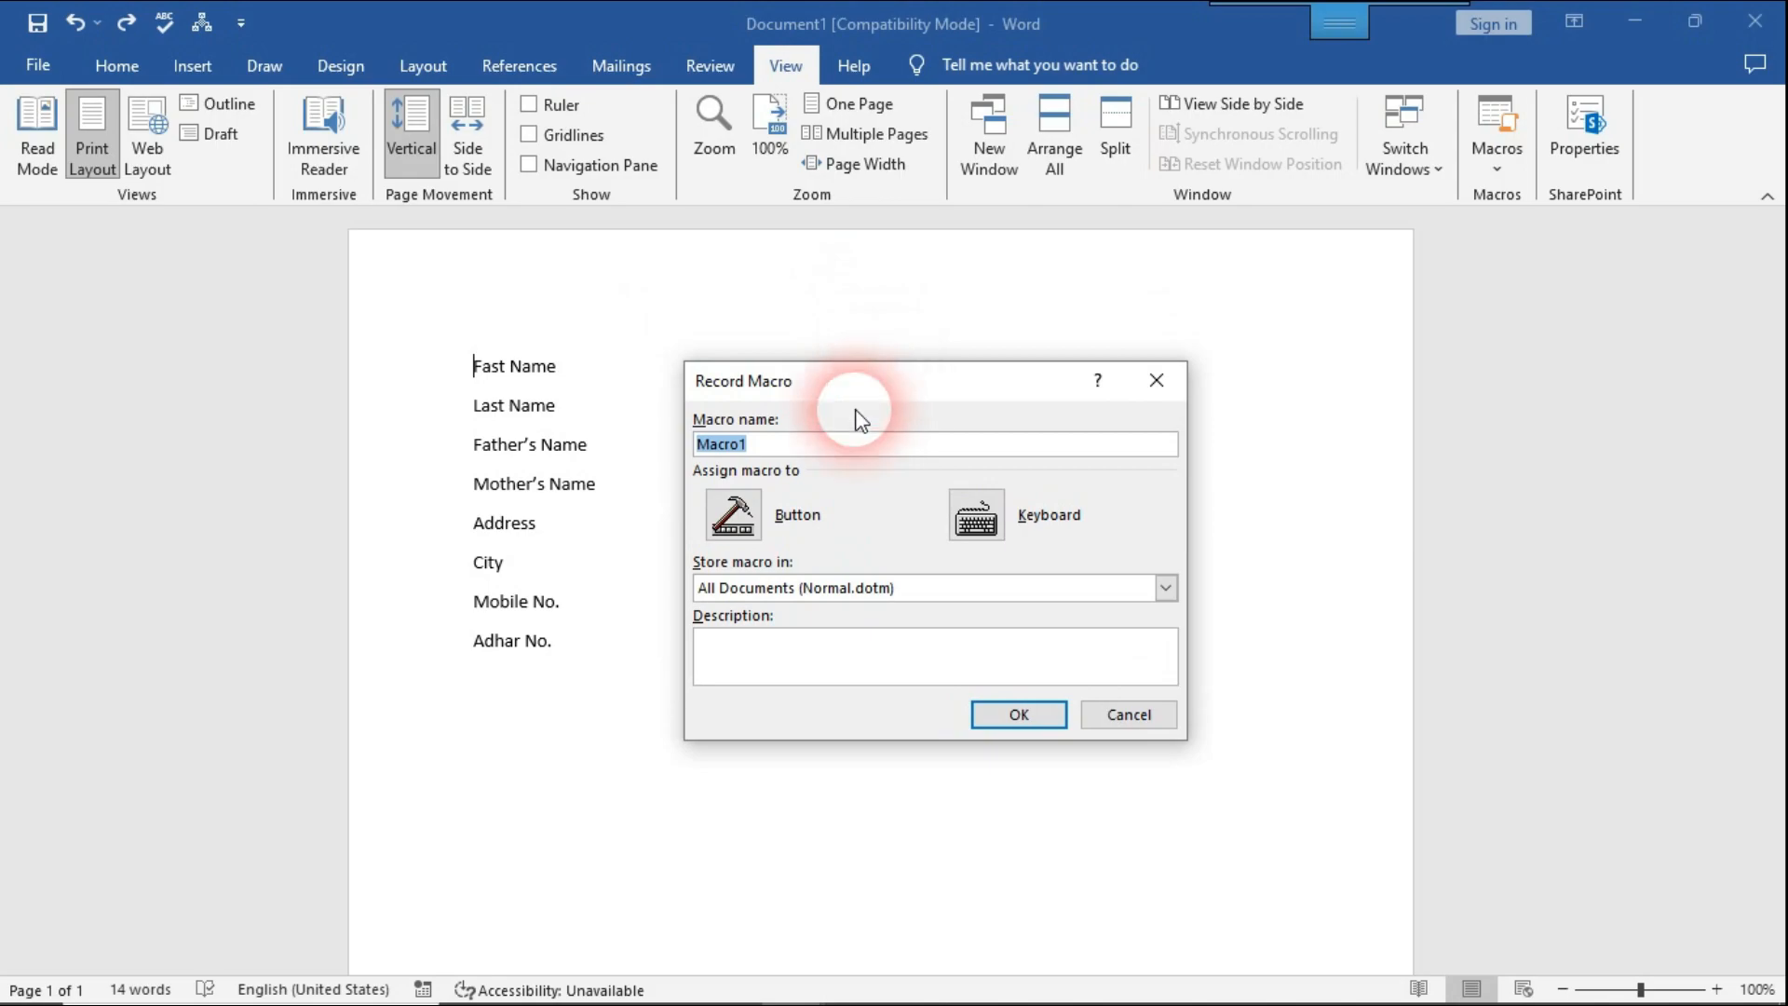
{"action": "left_click", "coordinate": [786, 451]}
{"action": "double_click", "coordinate": [758, 453]}
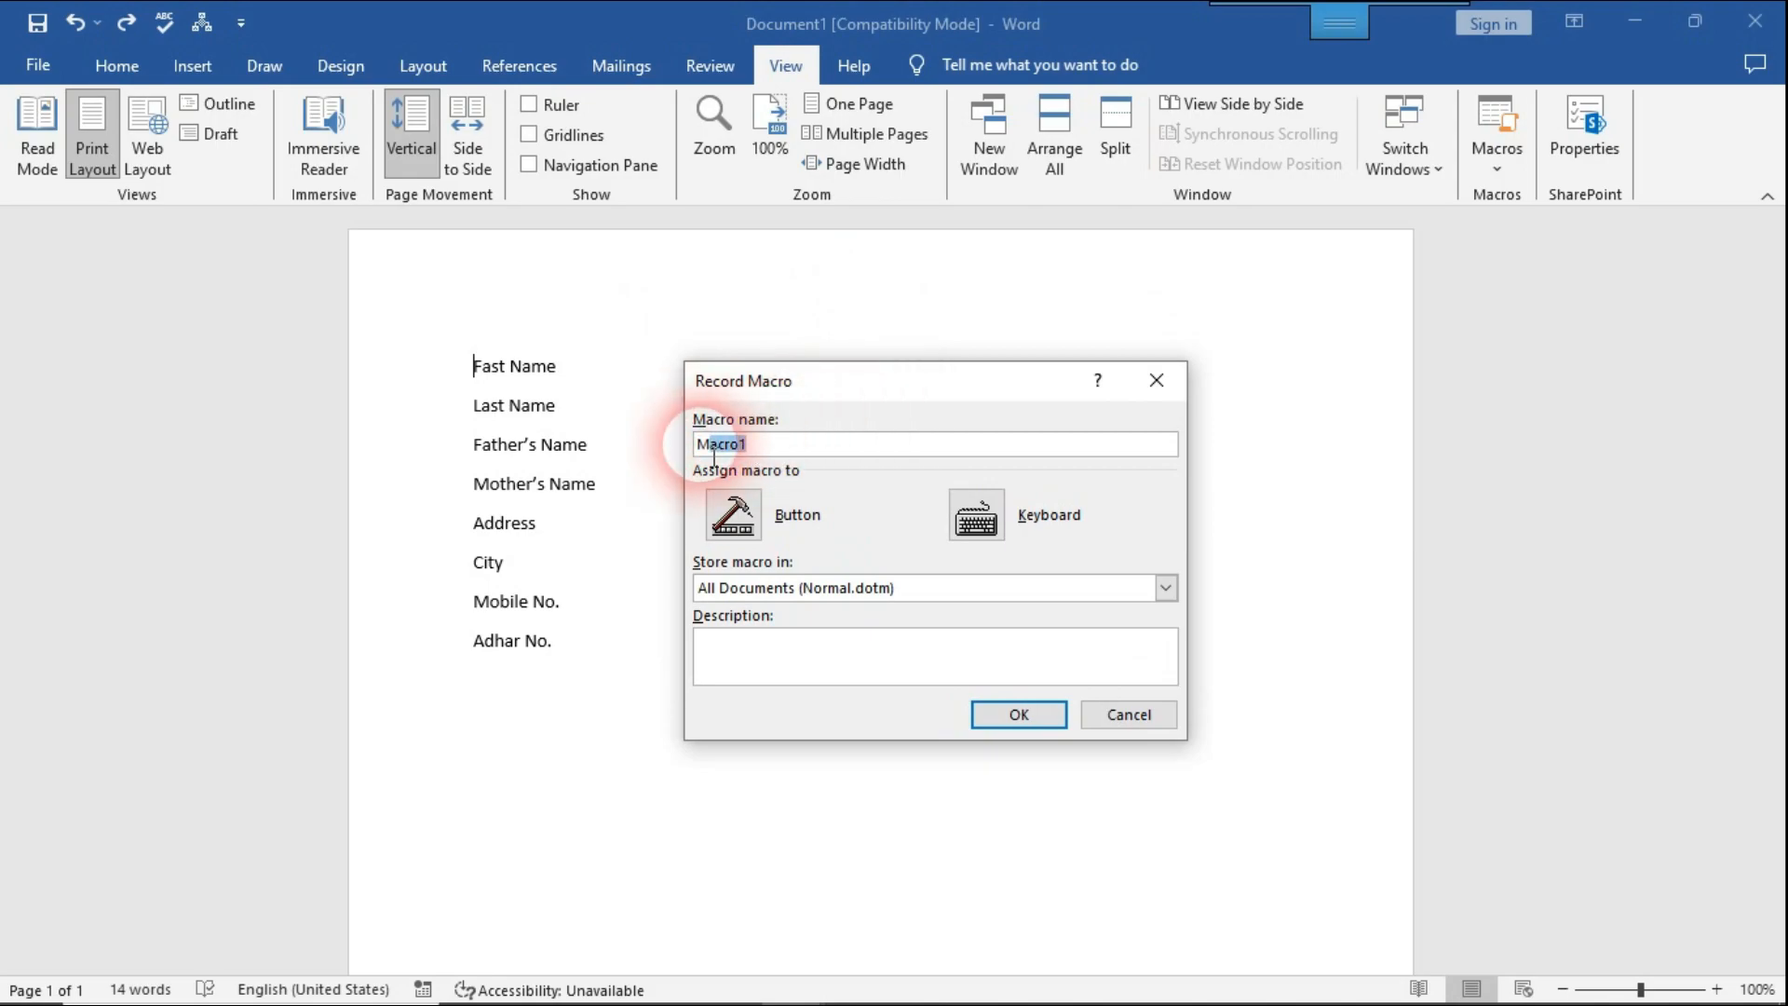
{"action": "left_click", "coordinate": [796, 456]}
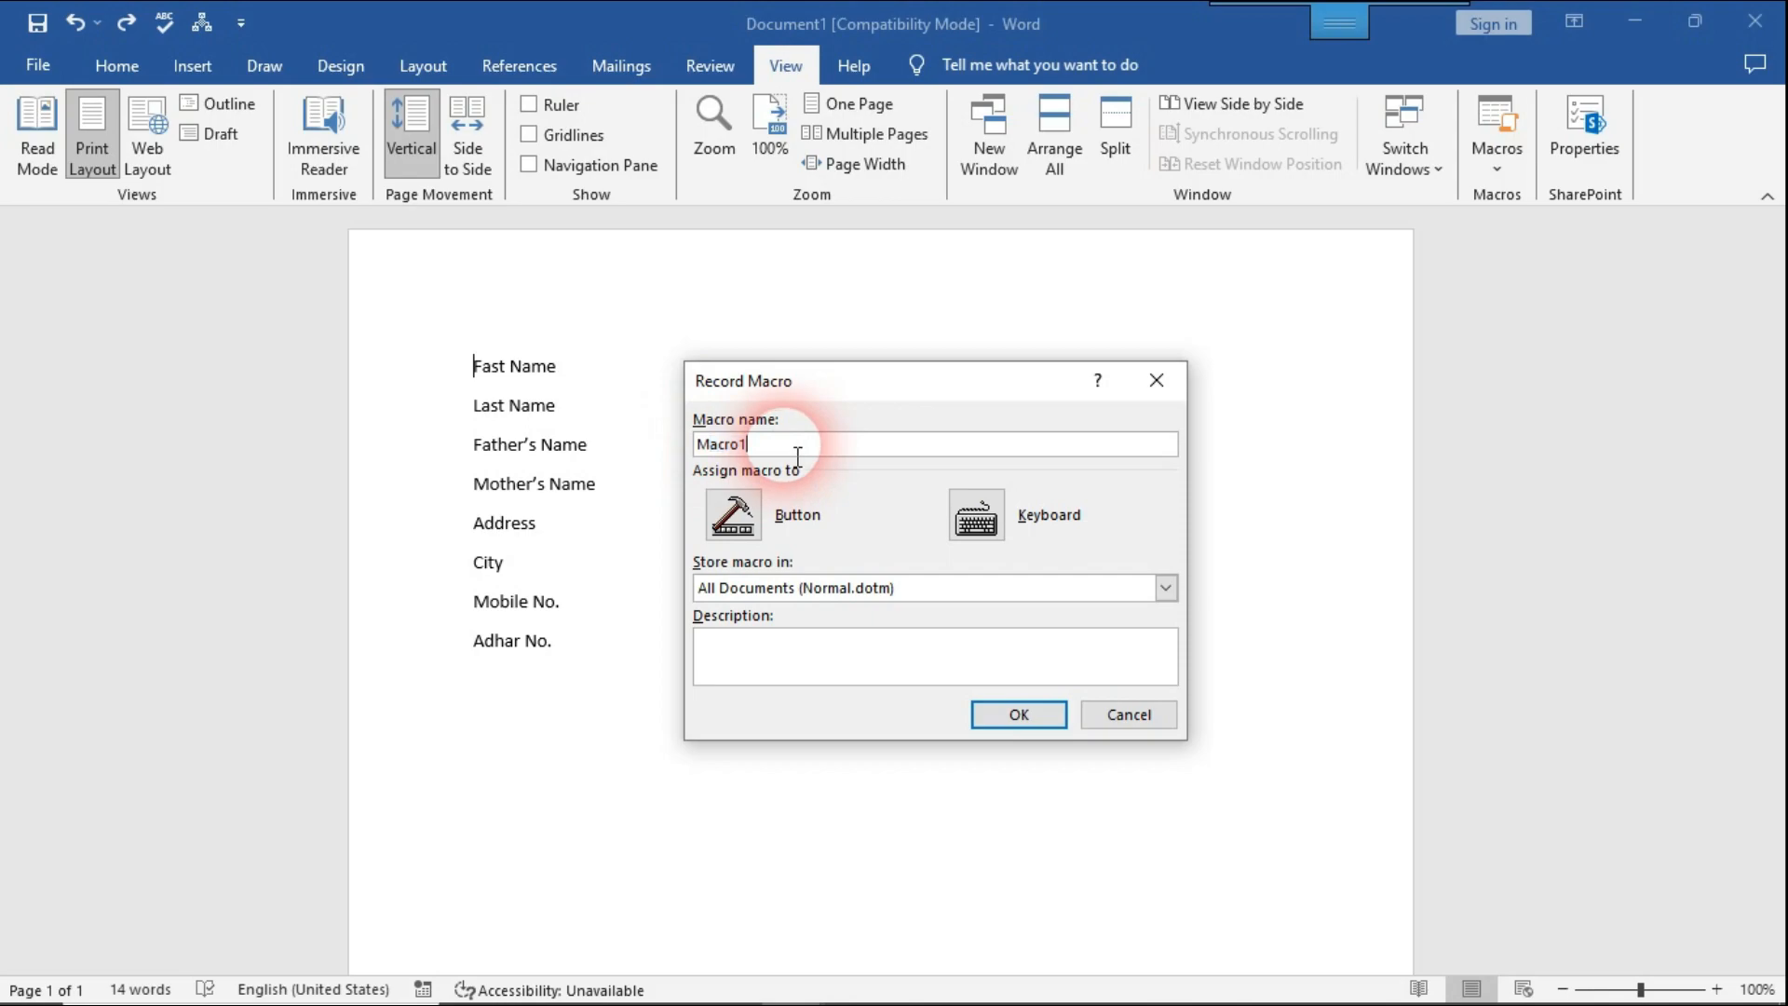
- Assign the keyboard shortcut Alt+Shift+T to Macro1 and start recording
{"action": "left_click", "coordinate": [975, 527]}
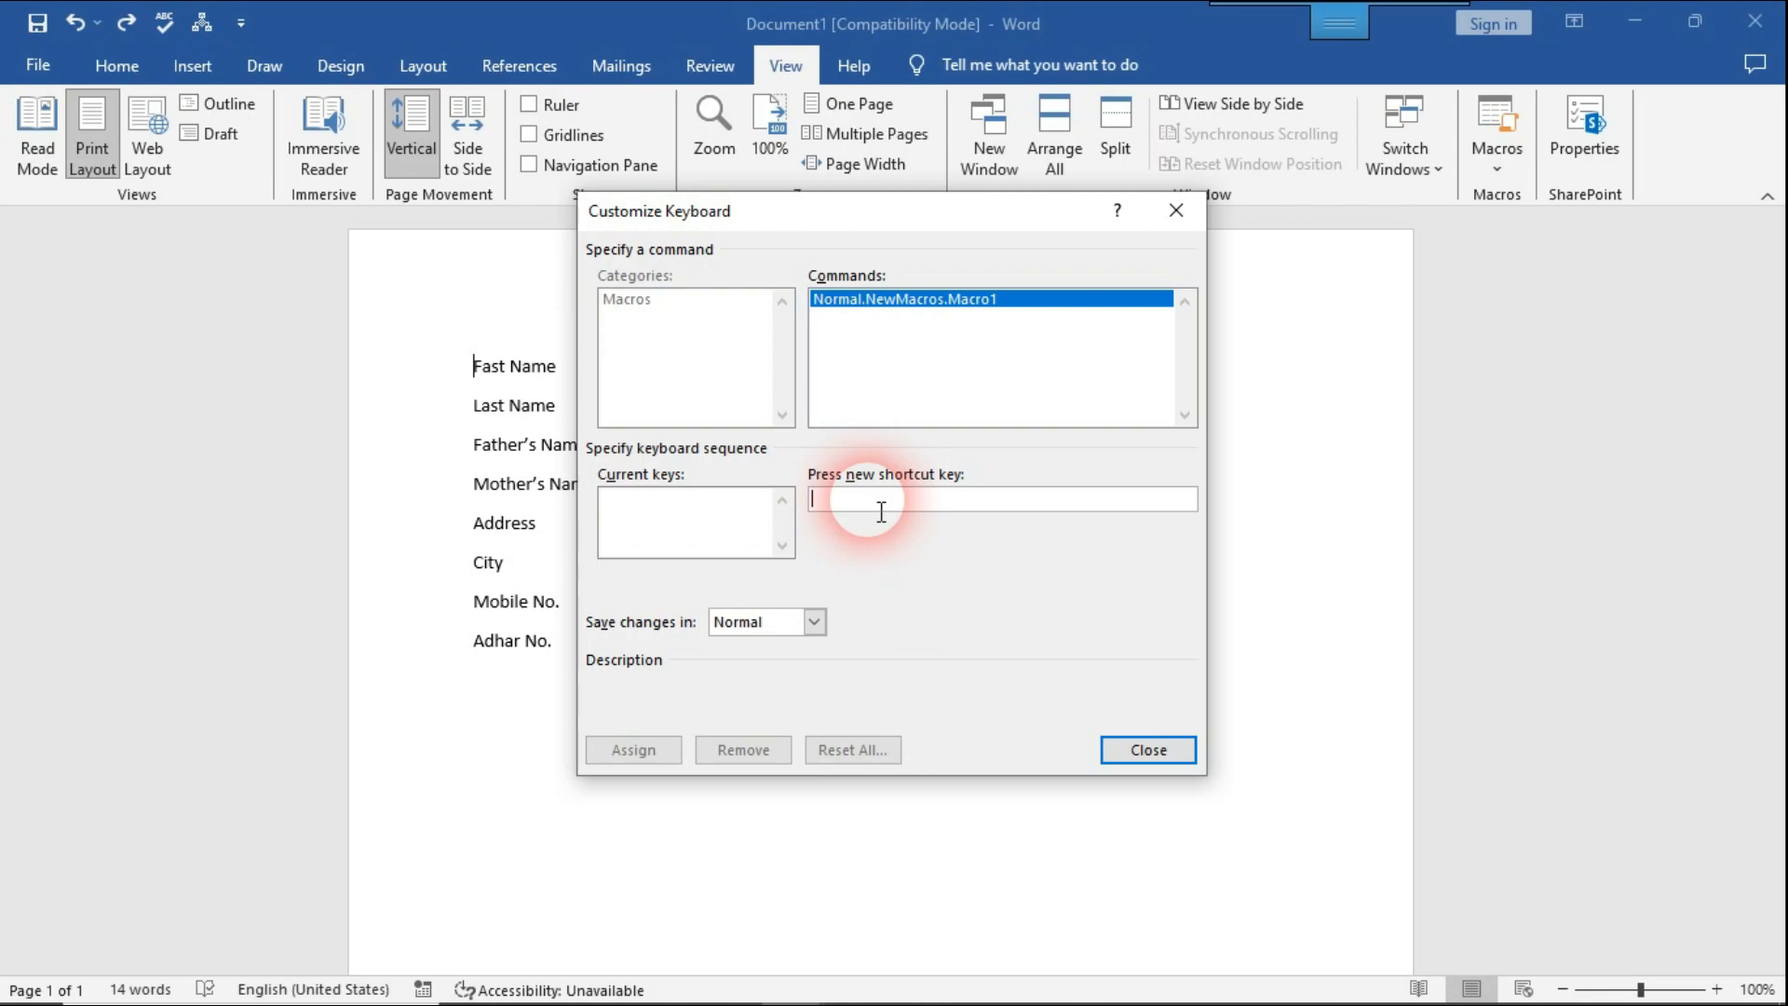
{"action": "key", "text": "alt+shift+t"}
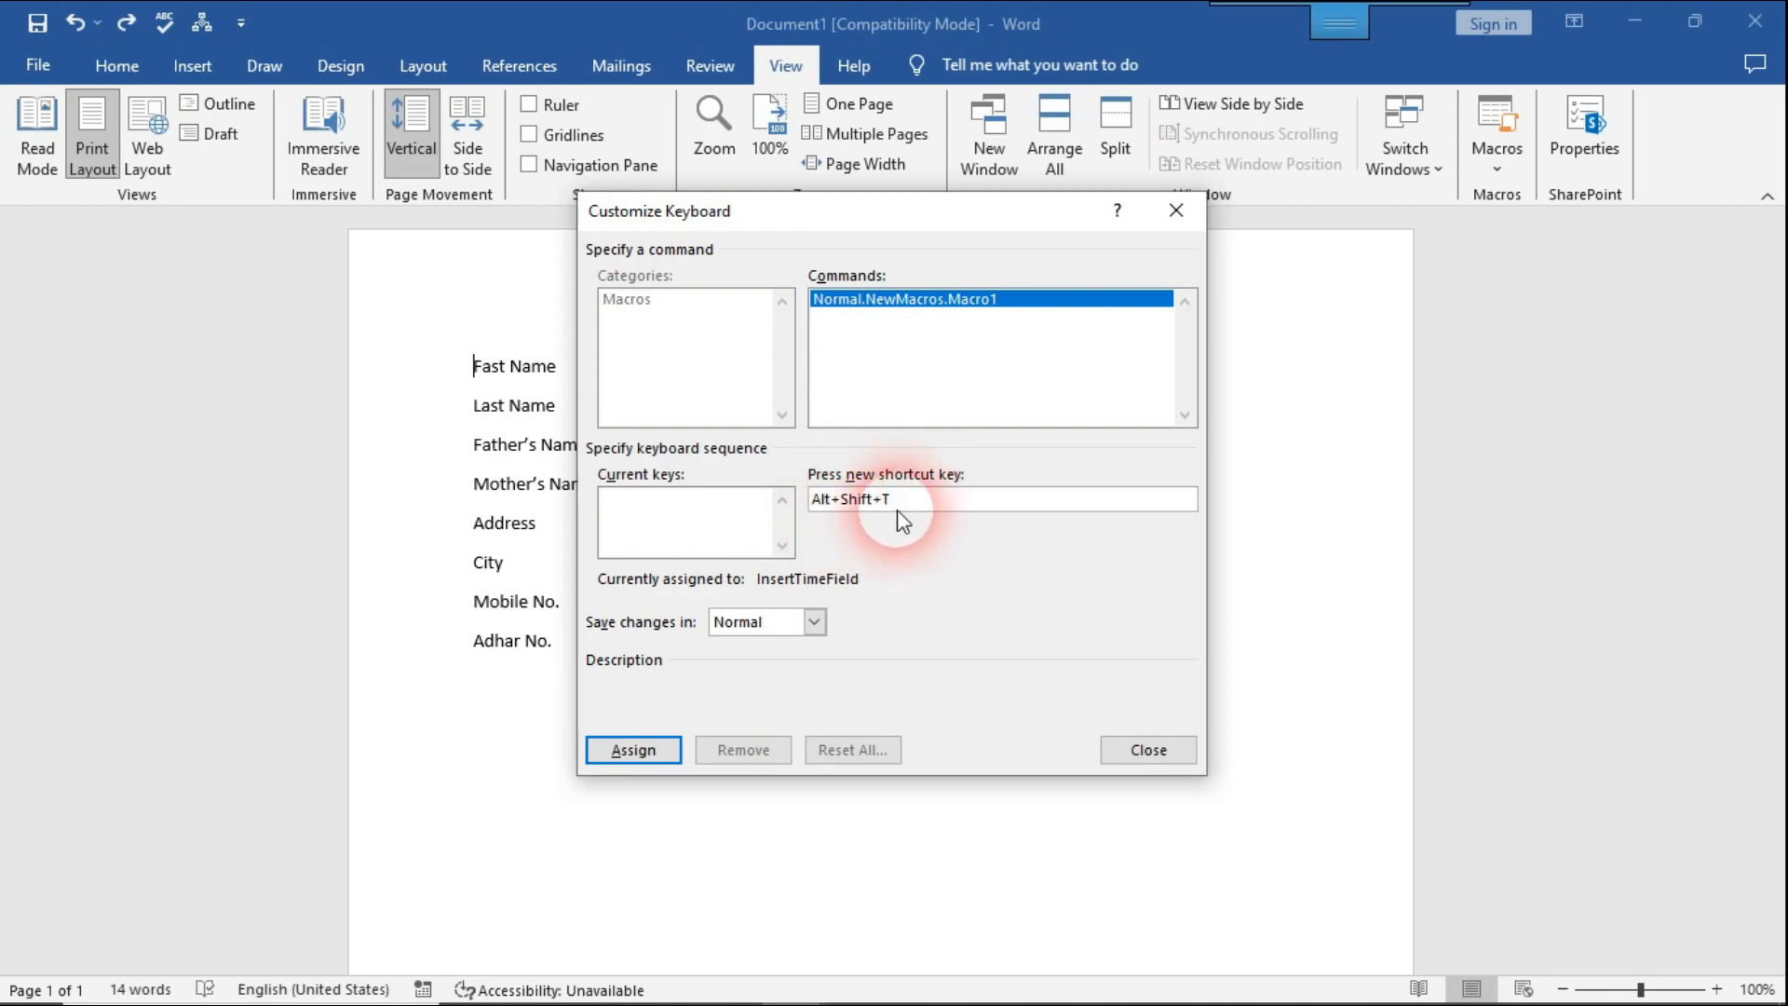
{"action": "left_click", "coordinate": [662, 753]}
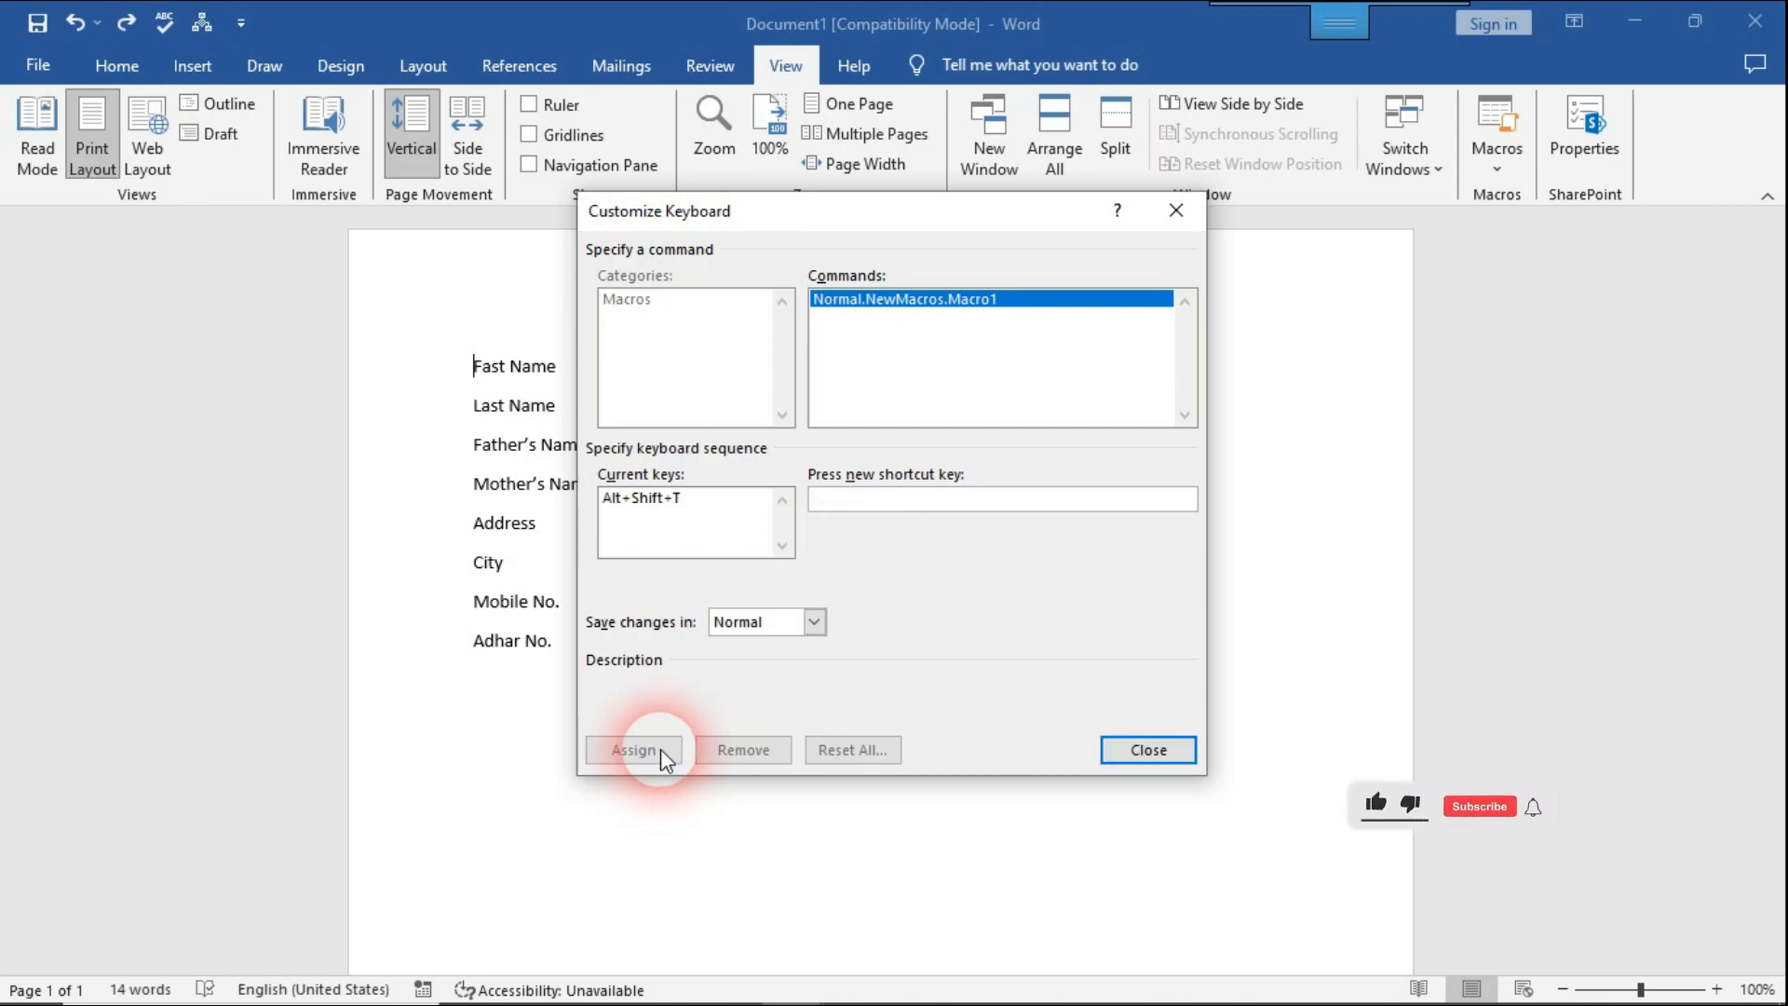
{"action": "left_click", "coordinate": [1148, 751]}
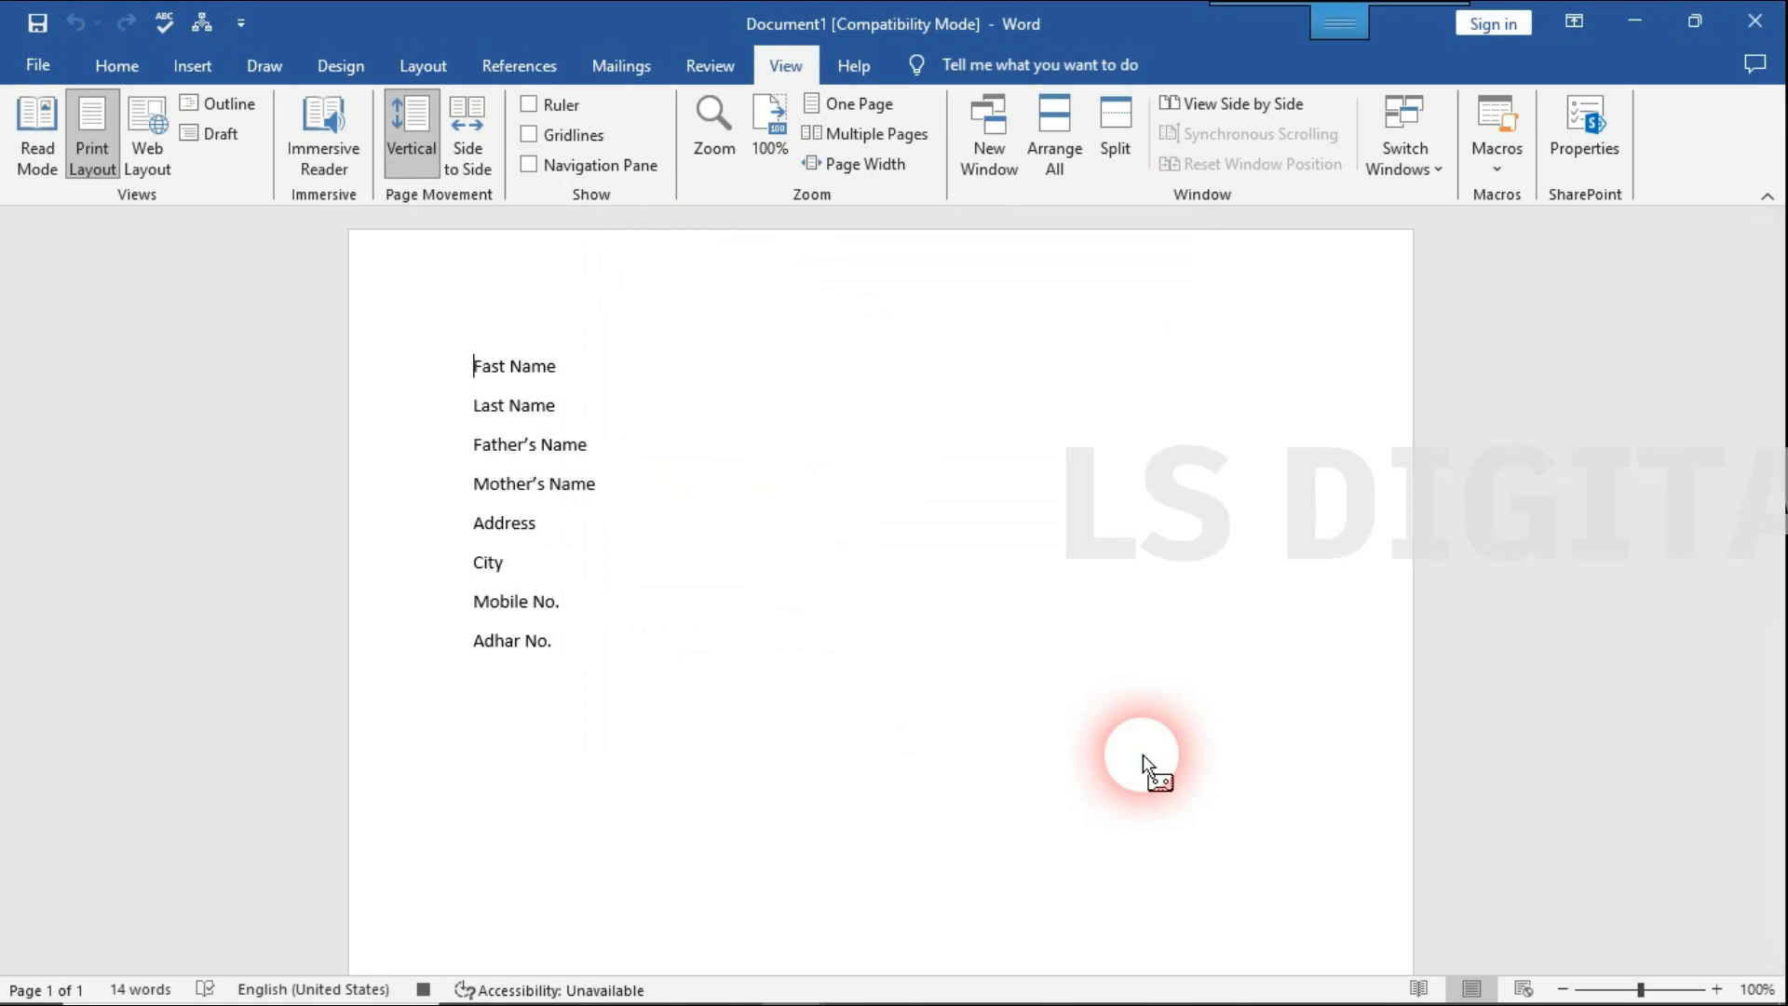
- Record adding a colon after "Fast Name" and a full-width dashed line beneath it, finishing before "Last Name", and stop the recording
{"action": "key", "text": "Right"}
{"action": "key", "text": "Right"}
{"action": "key", "text": "Right"}
{"action": "key", "text": "Right"}
{"action": "key", "text": "Right"}
{"action": "key", "text": "Right"}
{"action": "key", "text": "Right"}
{"action": "key", "text": "Right"}
{"action": "key", "text": "Right"}
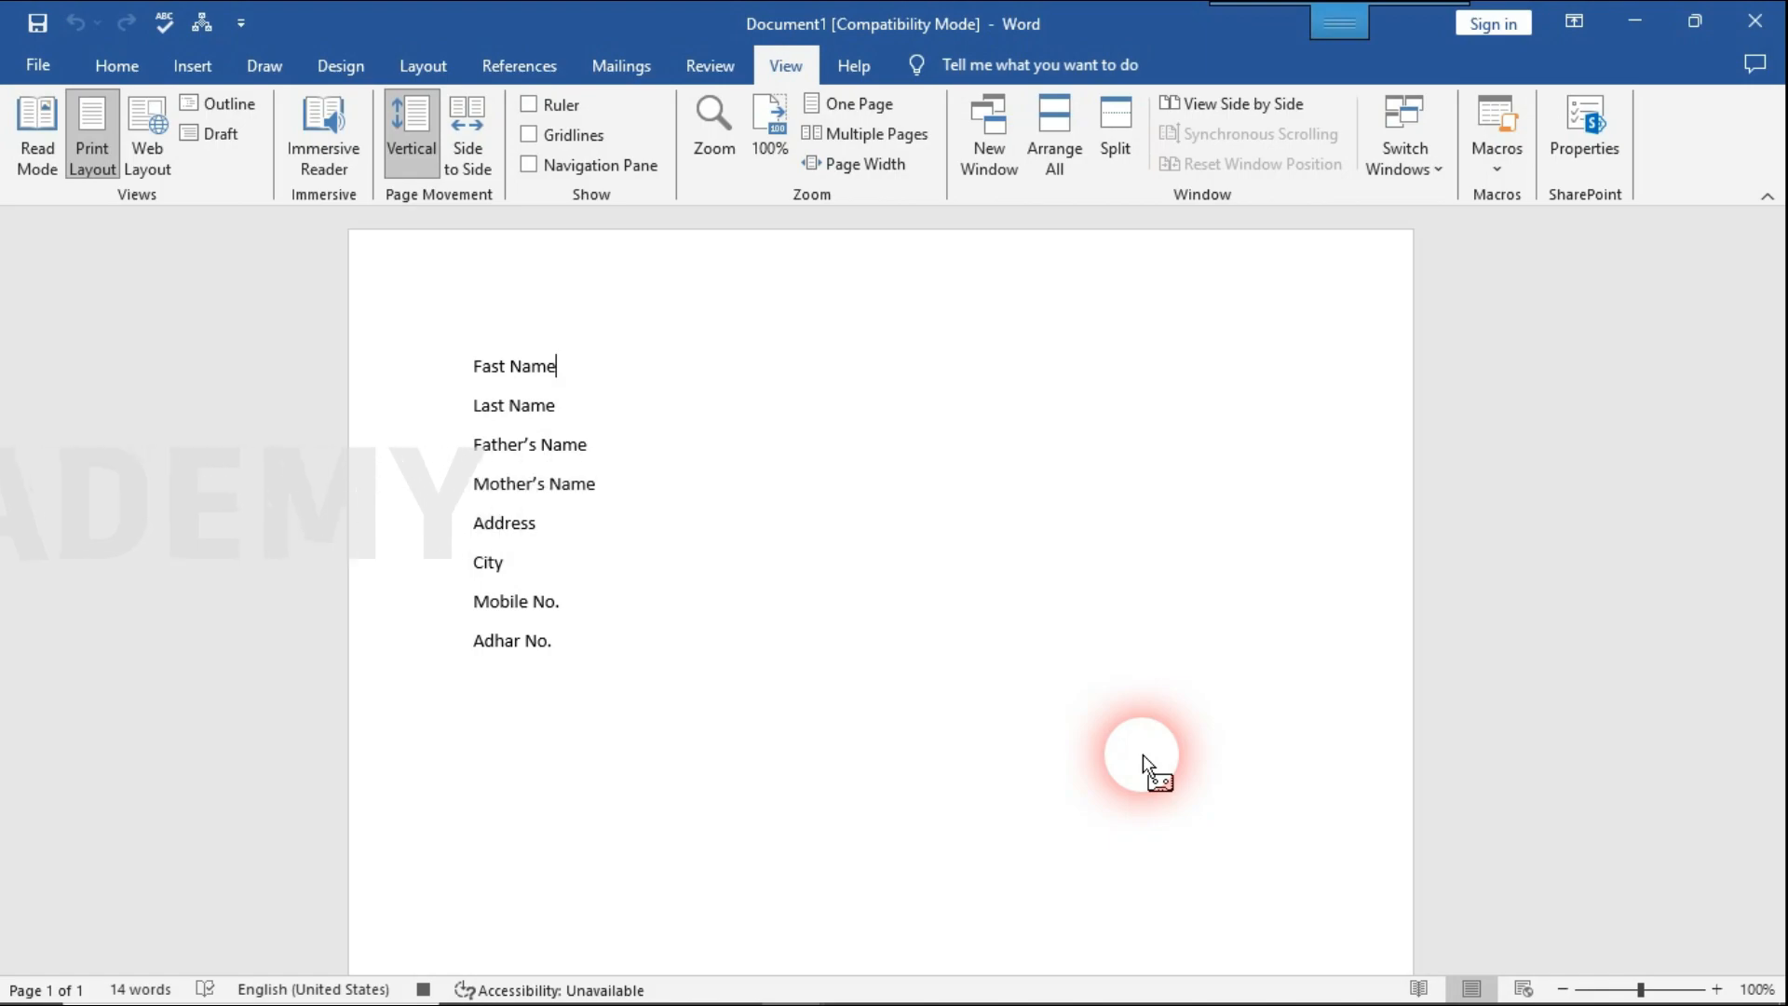
{"action": "type", "text": ":"}
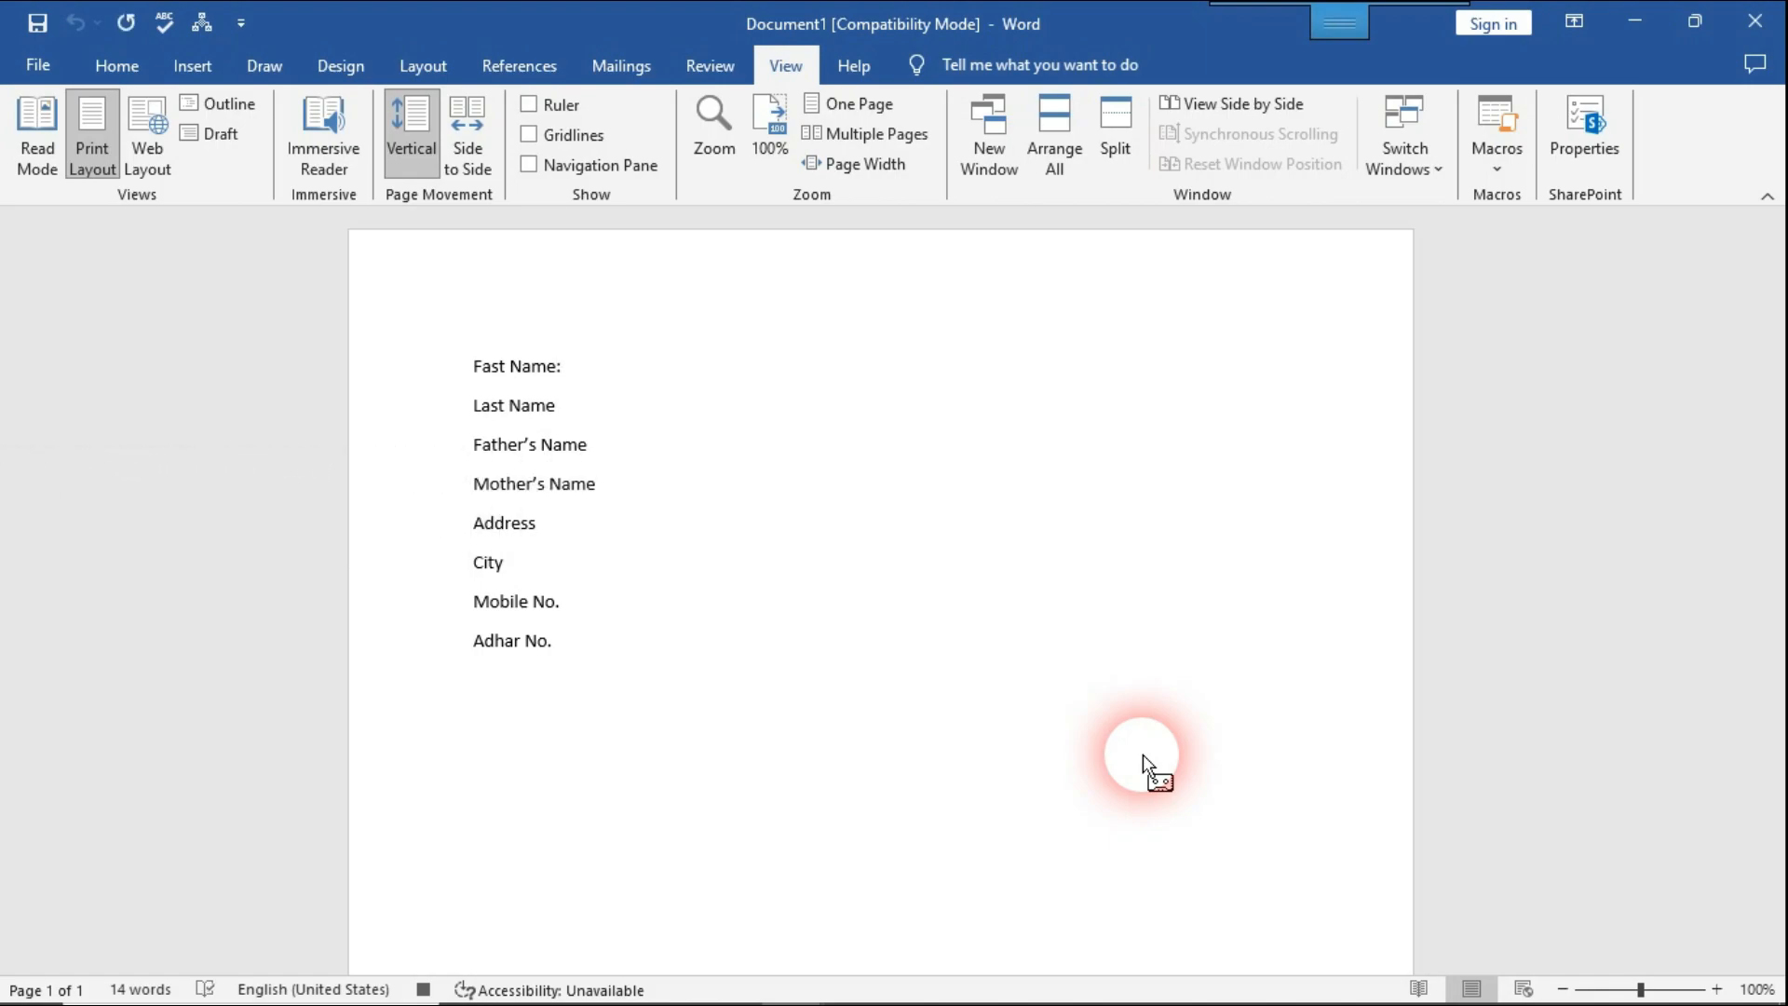
{"action": "key", "text": "Return"}
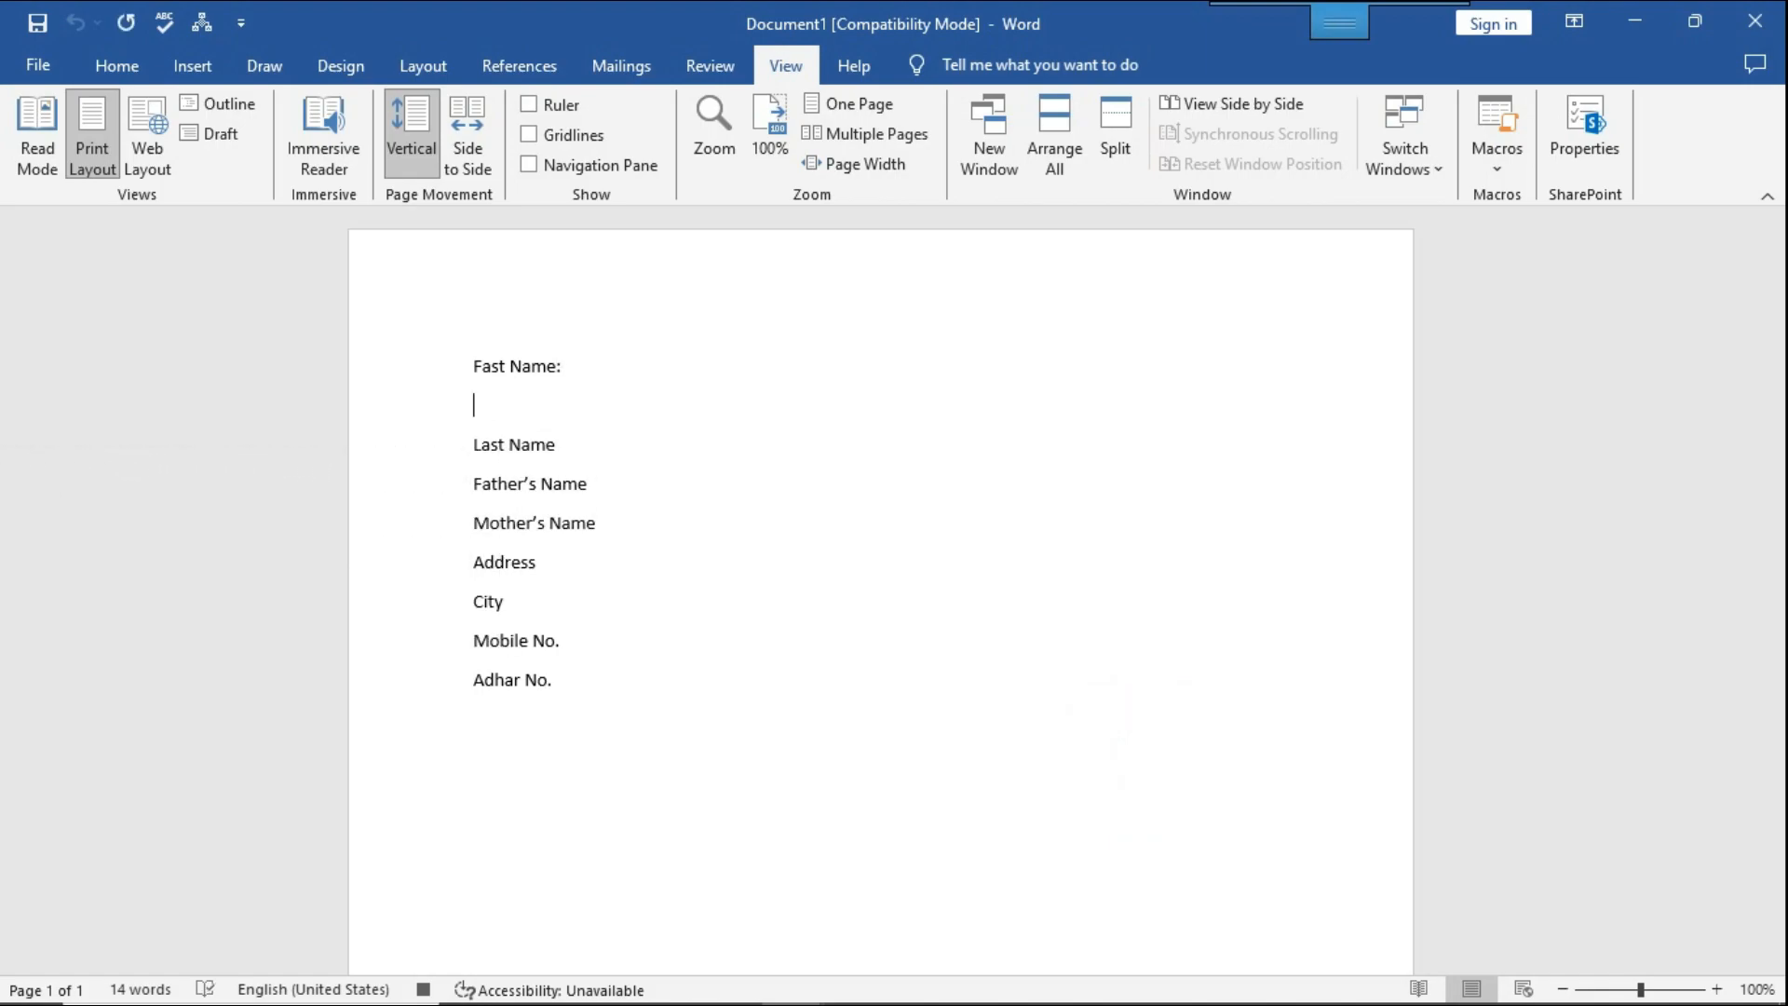
{"action": "type", "text": "-----------------------------------------------------------------------------------------------"}
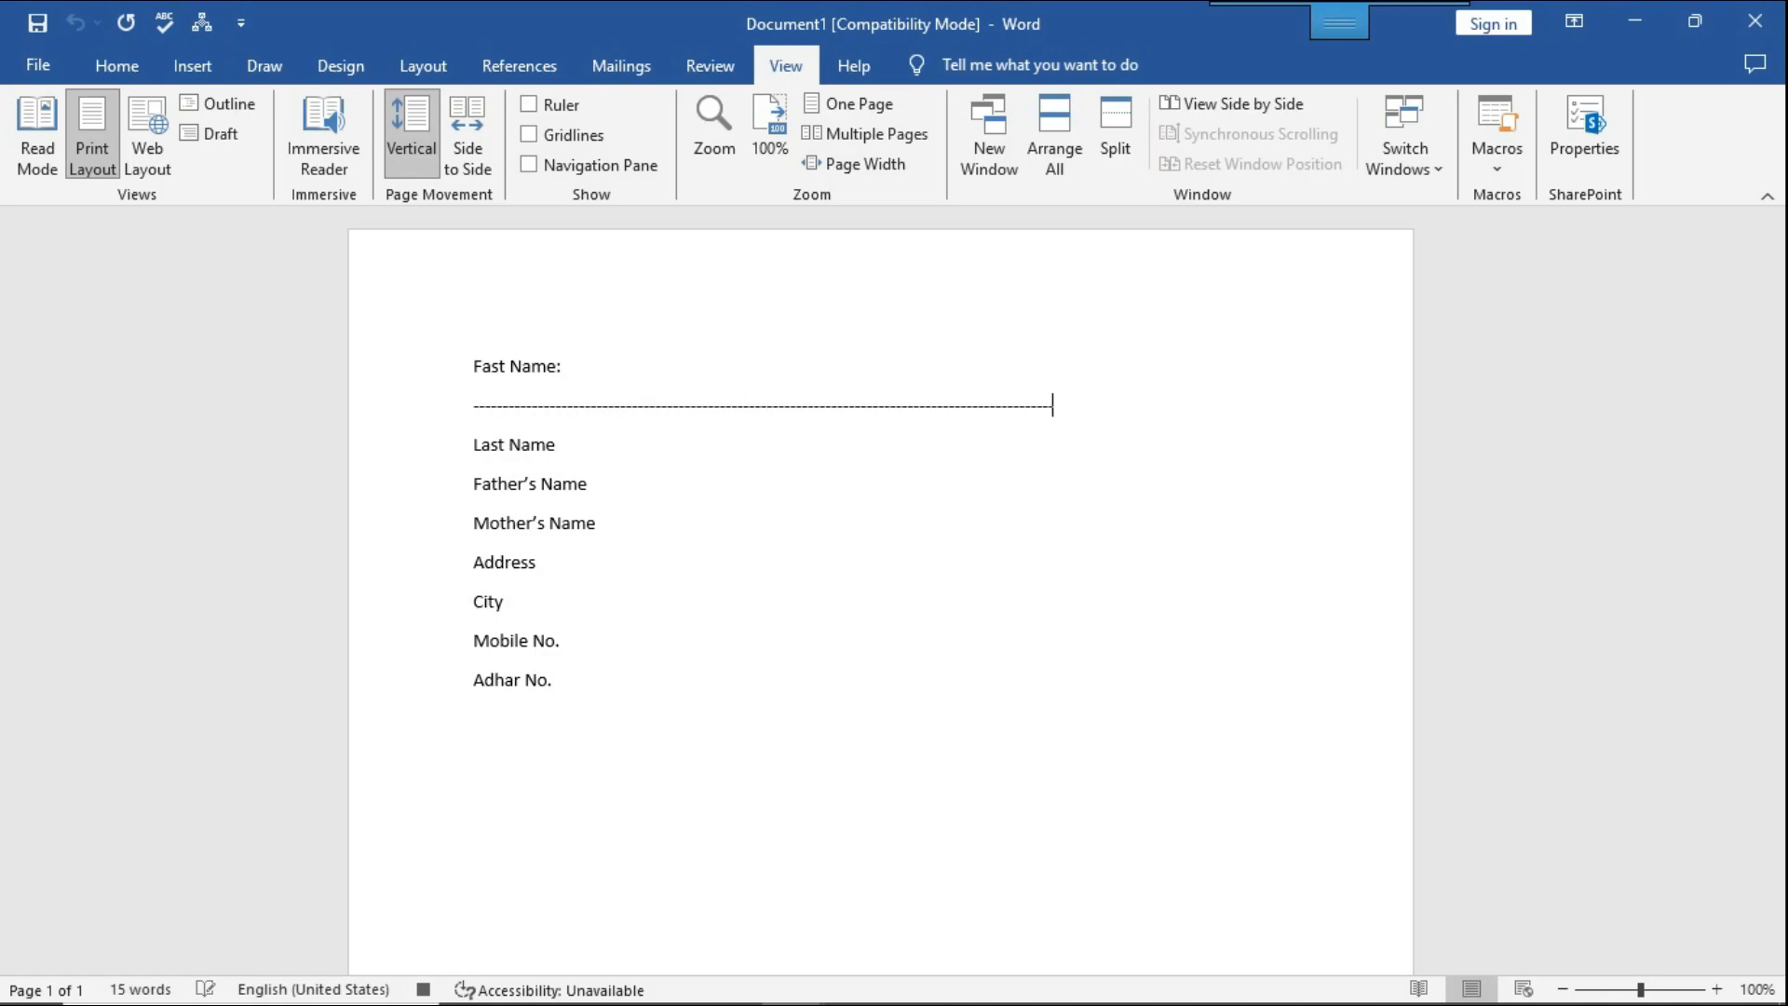
{"action": "type", "text": "-----------------------------------"}
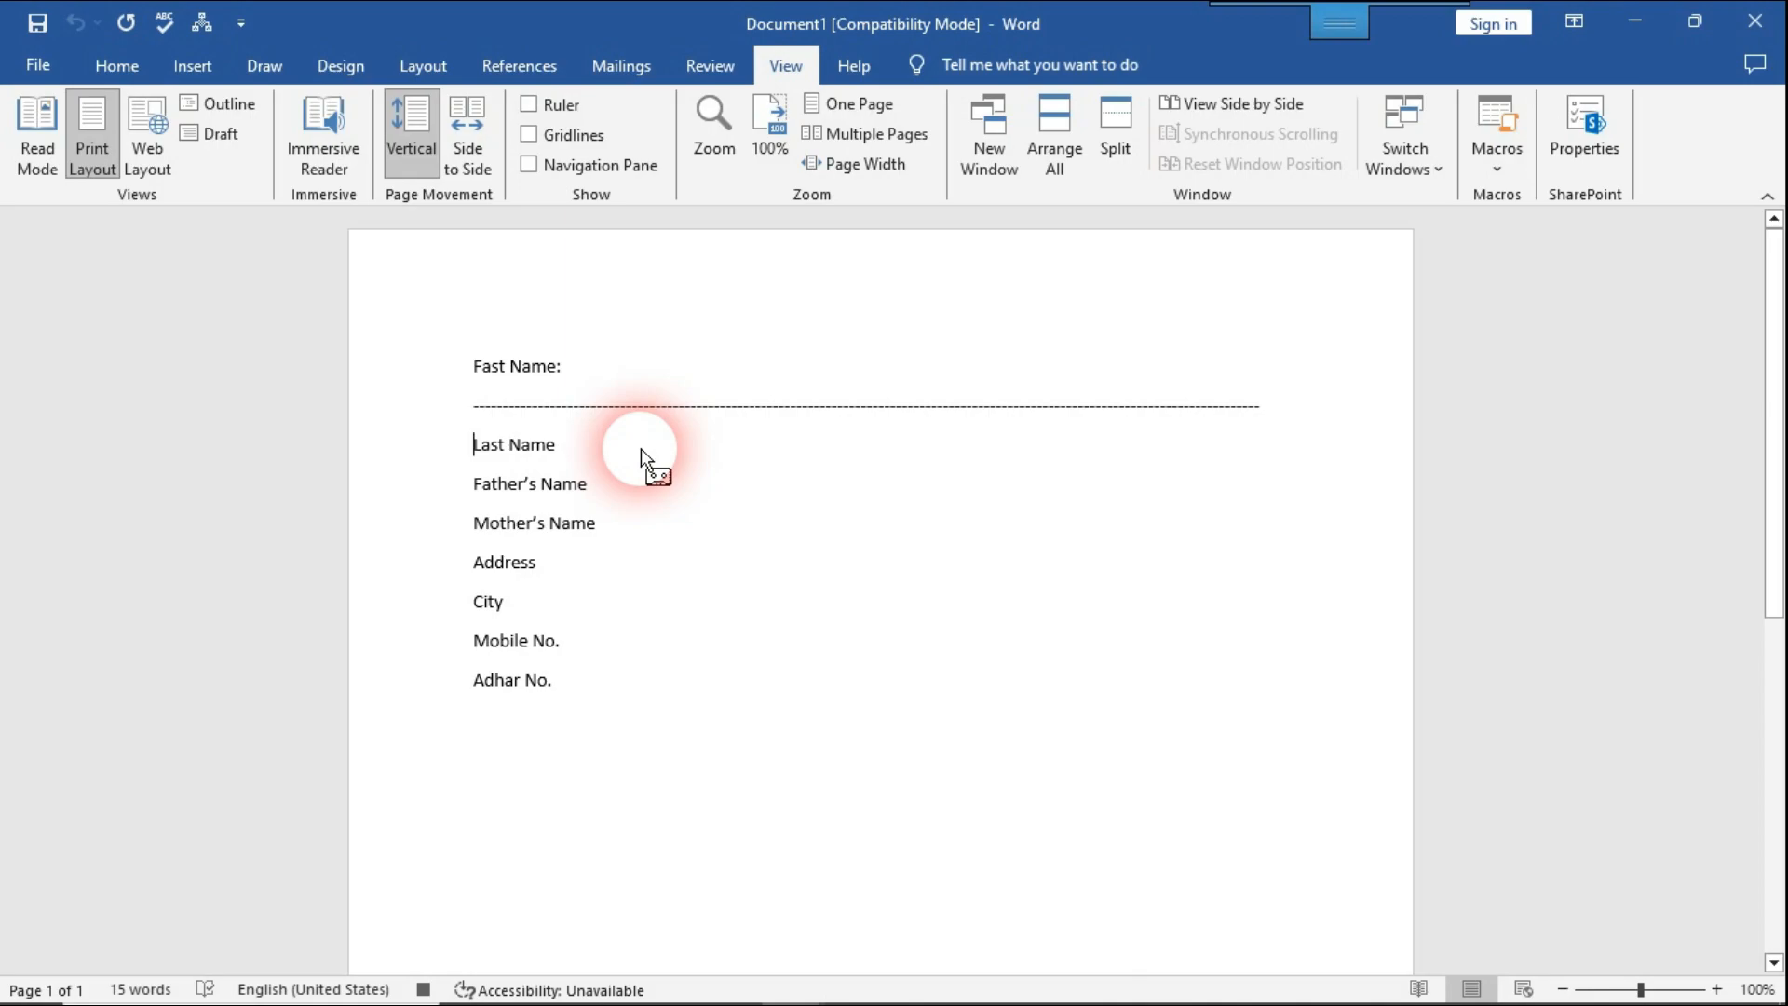
{"action": "left_click", "coordinate": [1494, 173]}
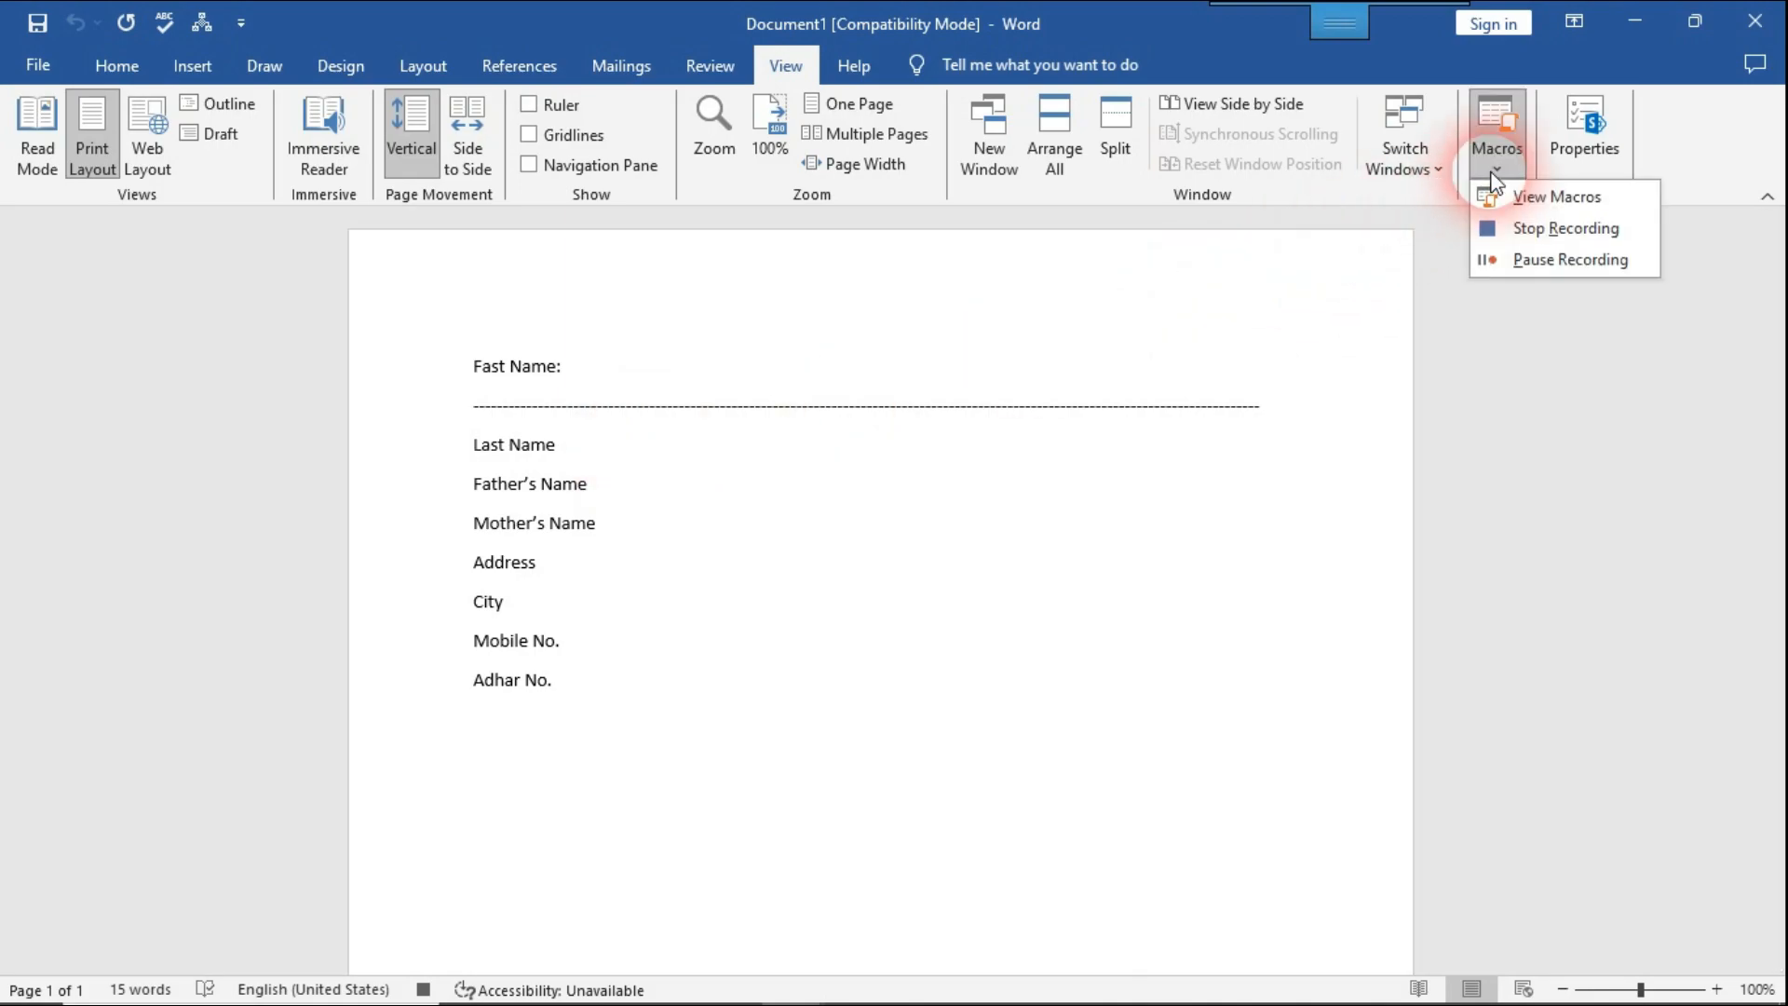
{"action": "left_click", "coordinate": [1632, 238]}
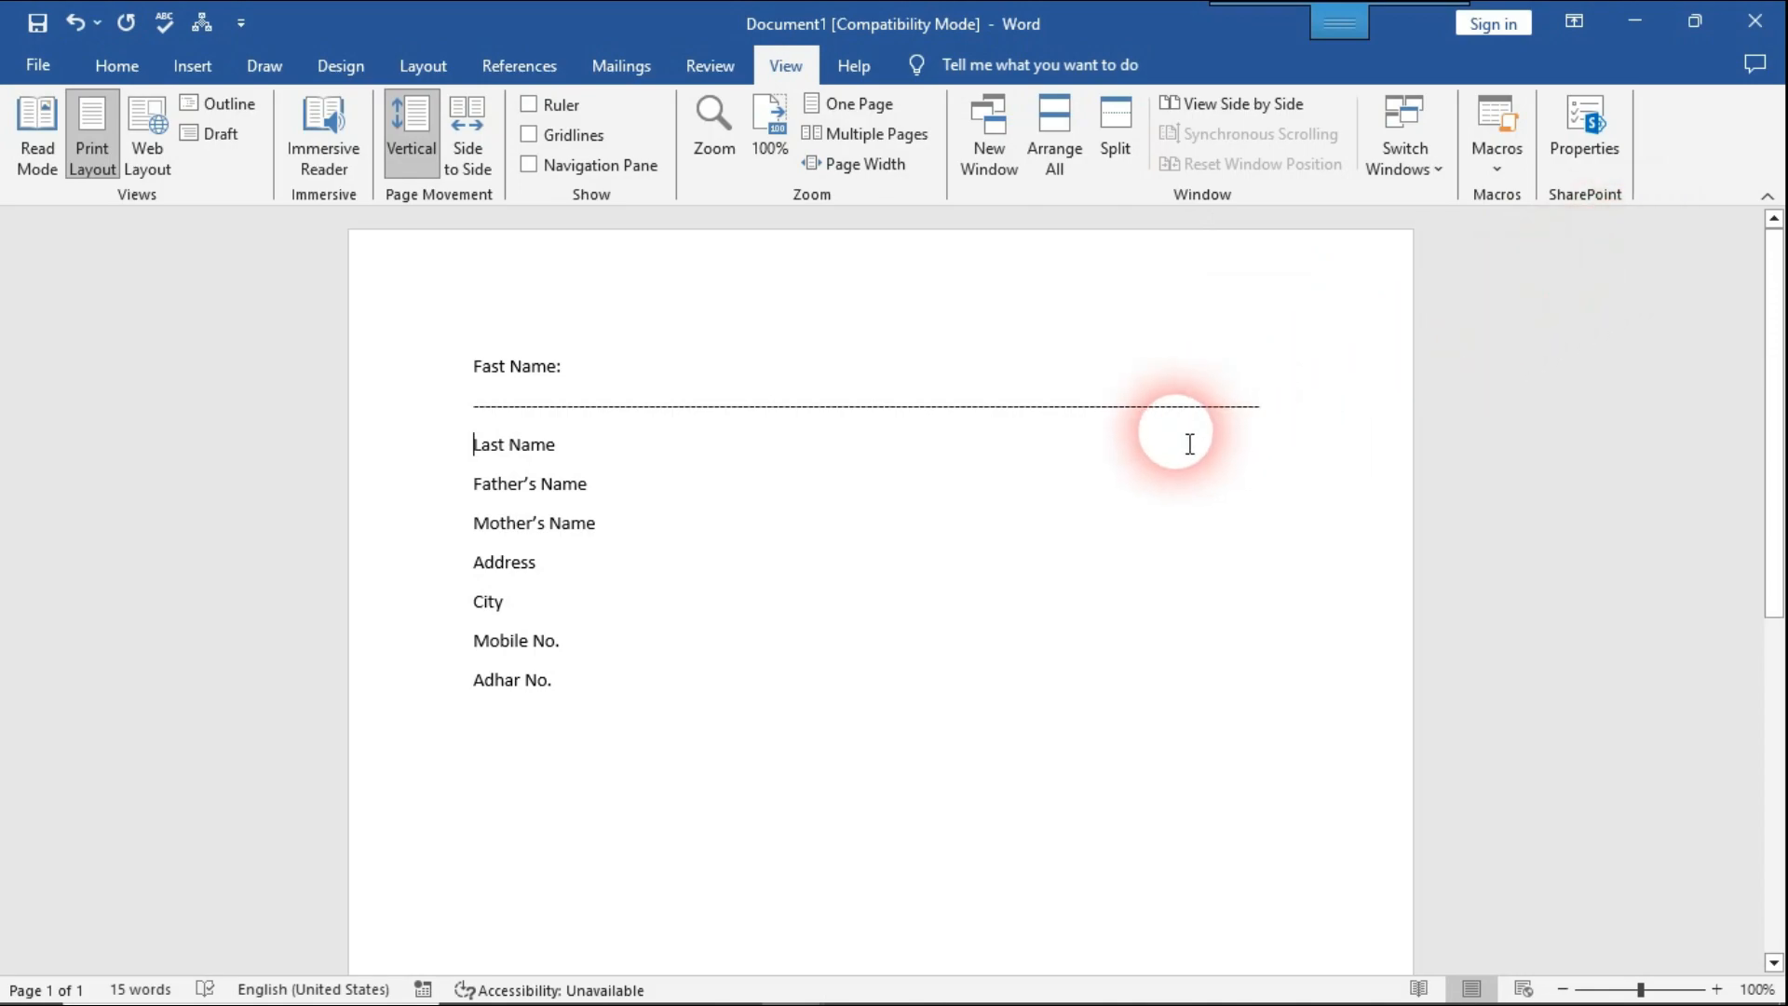
- Undo the colon and dashed line added at "Fast Name" during the macro recording
{"action": "key", "text": "ctrl+z"}
{"action": "key", "text": "ctrl+z"}
{"action": "key", "text": "ctrl+z"}
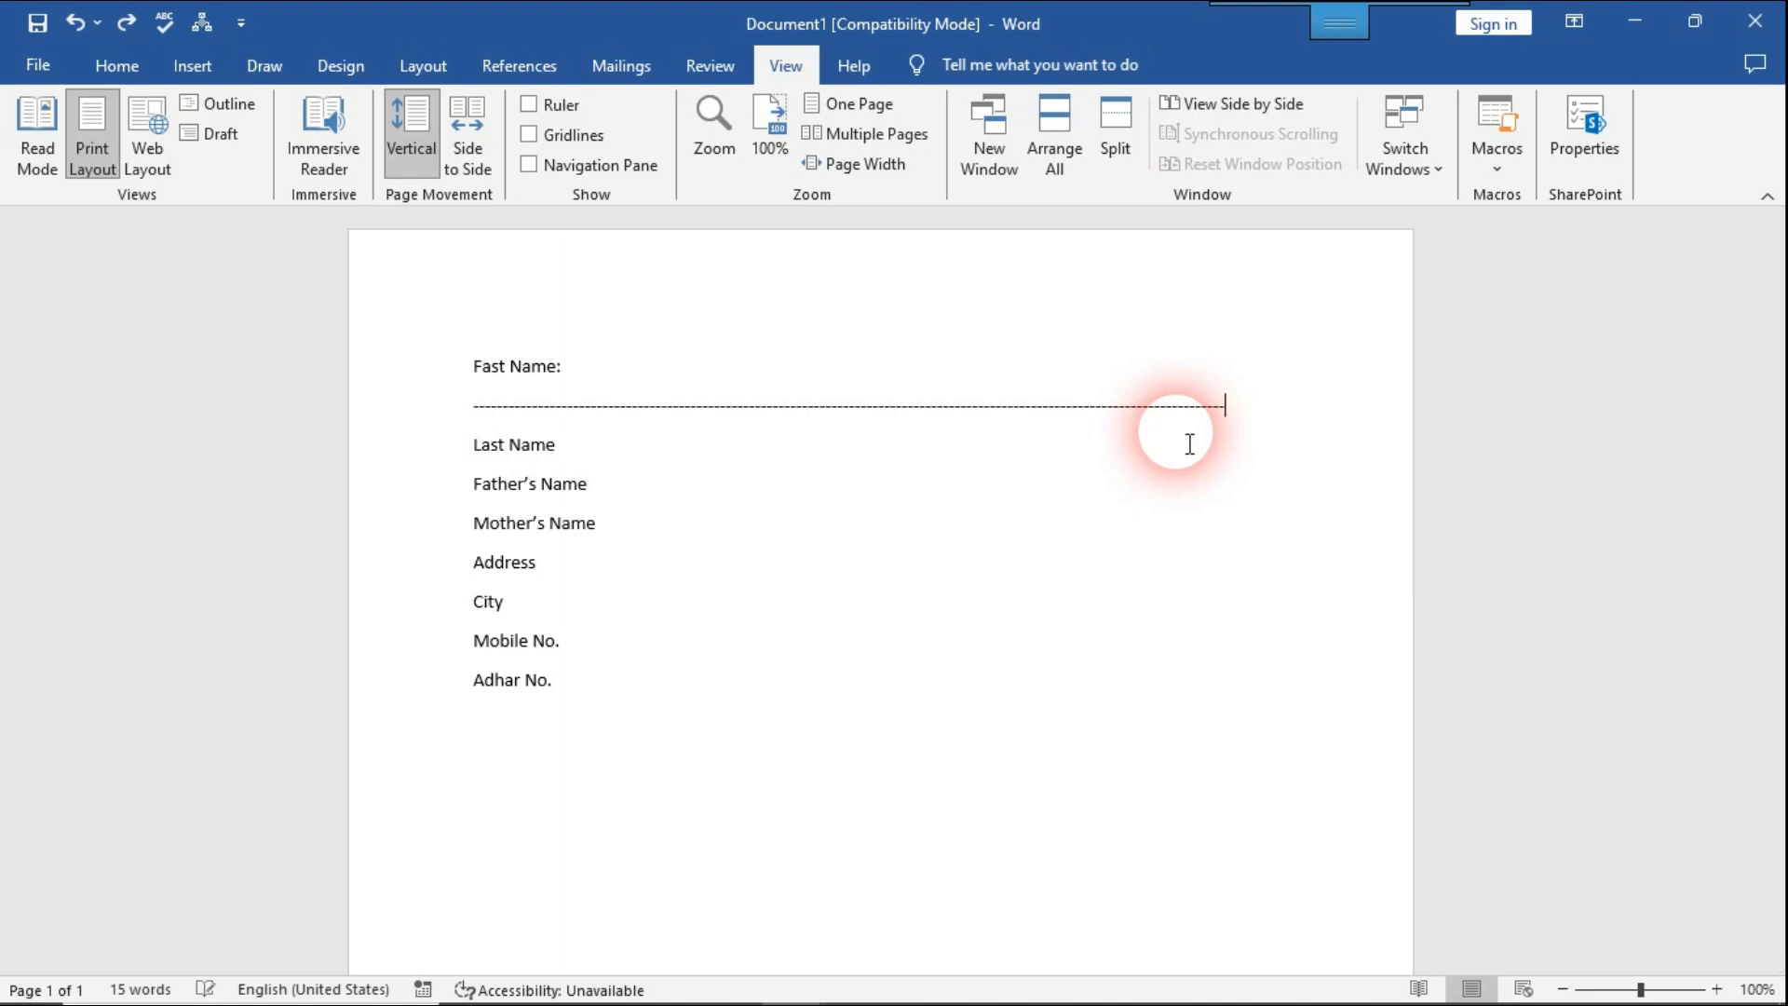
{"action": "key", "text": "ctrl+z"}
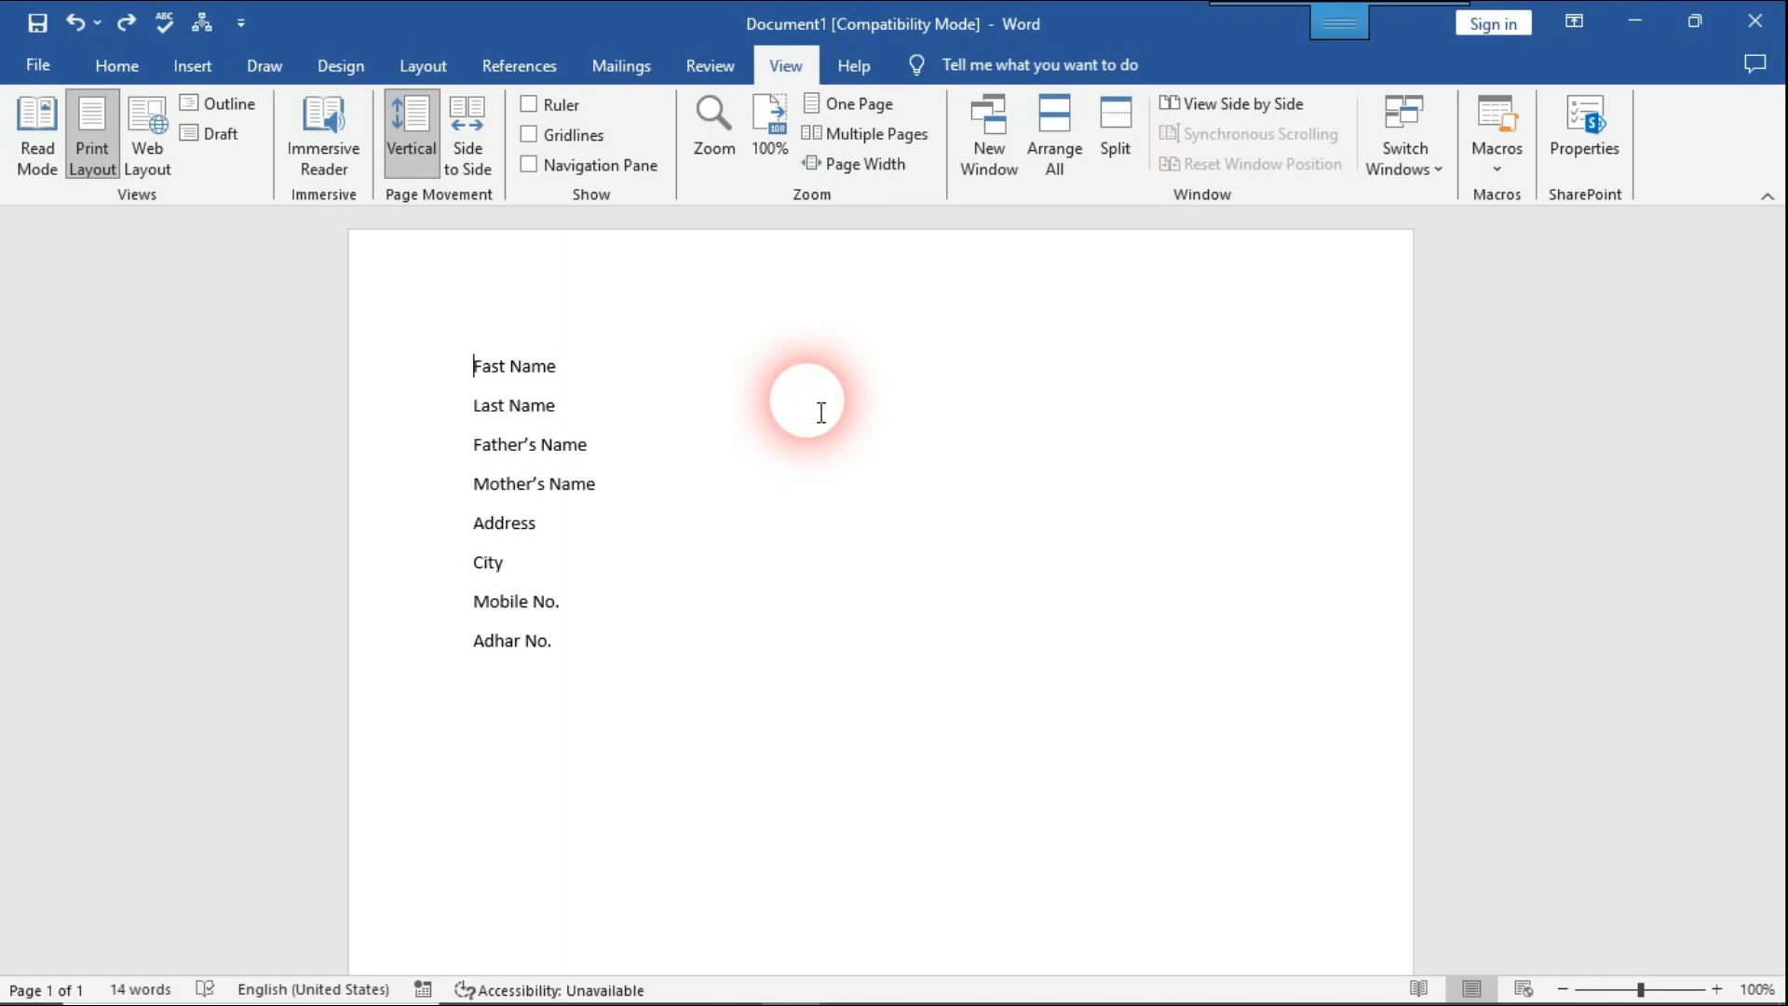
- Run the recorded macro on the Fast Name, Last Name and Father's Name lines to add colons and dashed lines
{"action": "key", "text": "ctrl+y"}
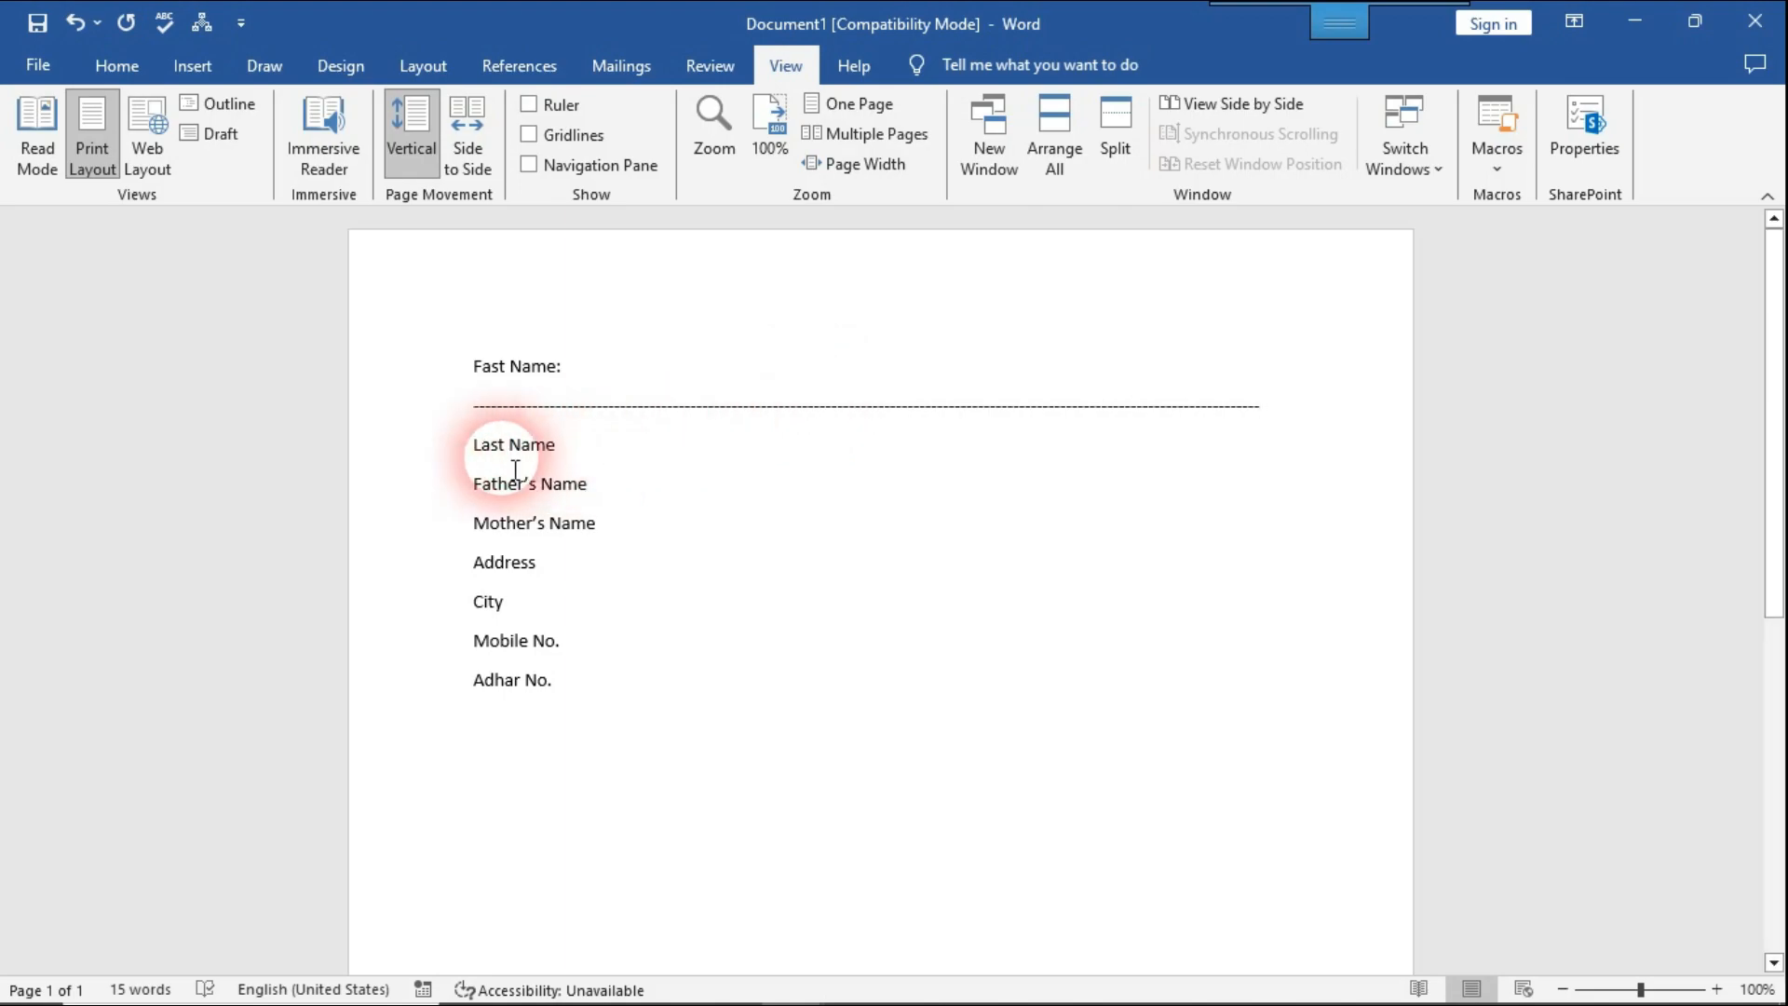
{"action": "left_click", "coordinate": [477, 445]}
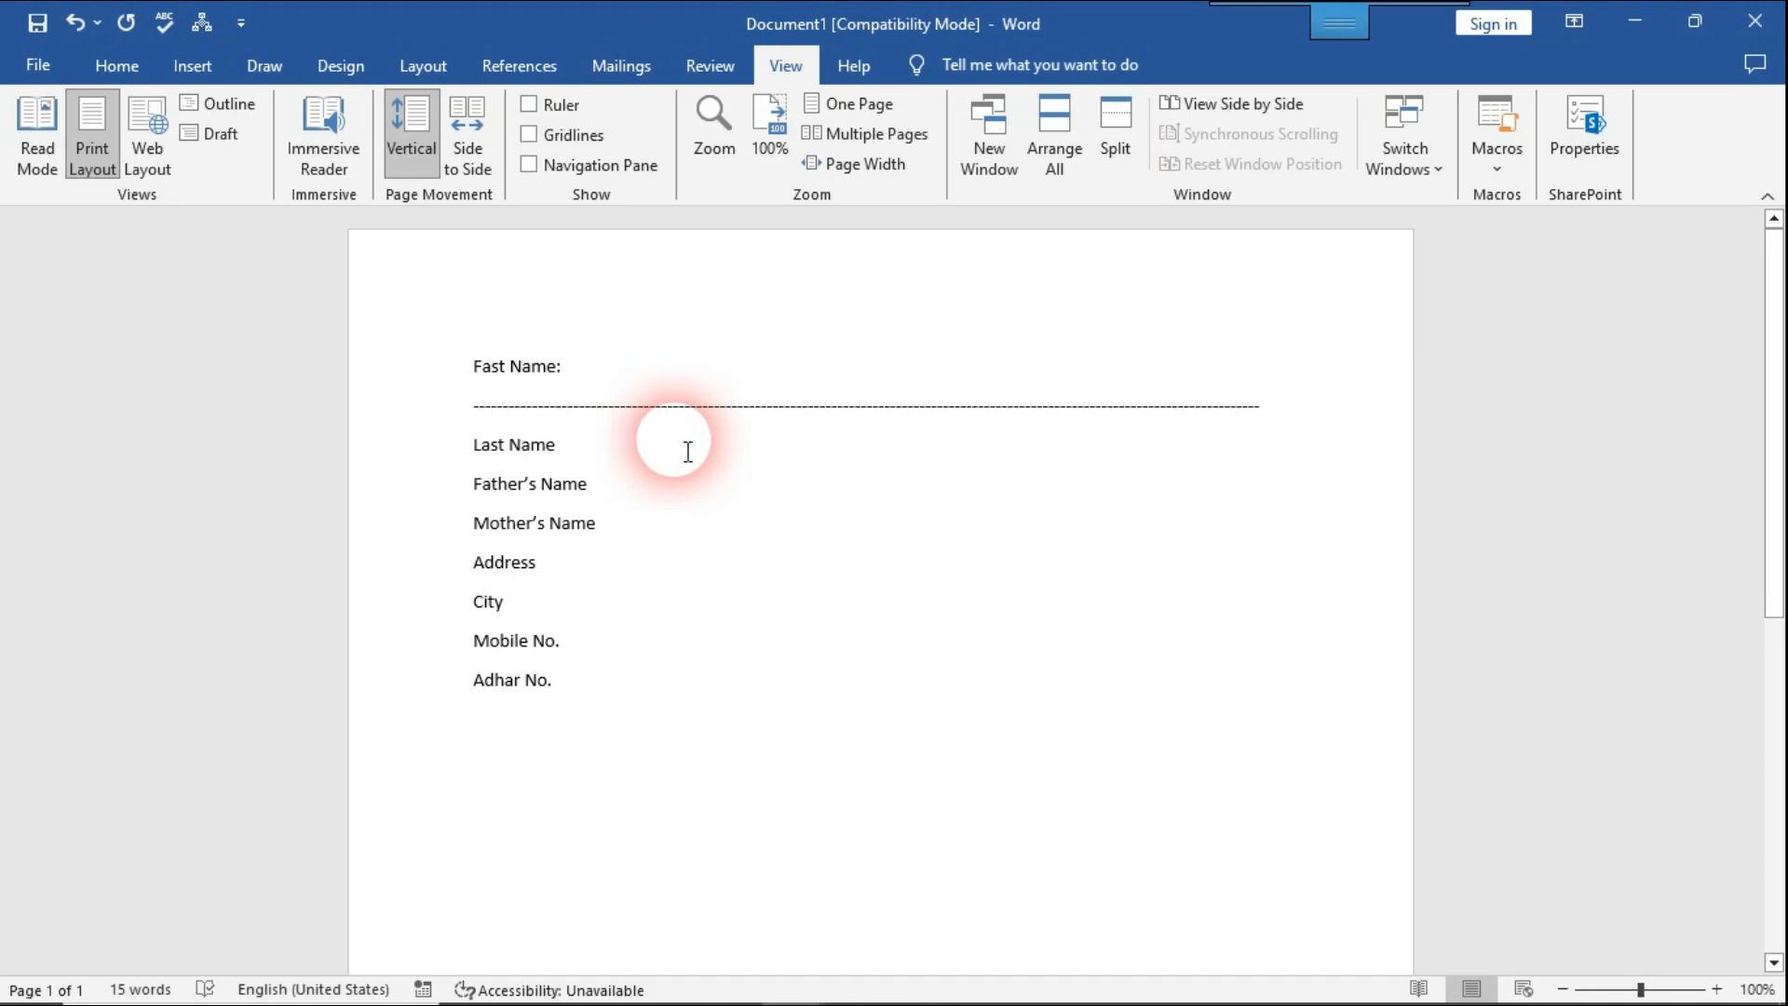
{"action": "key", "text": "ctrl+v"}
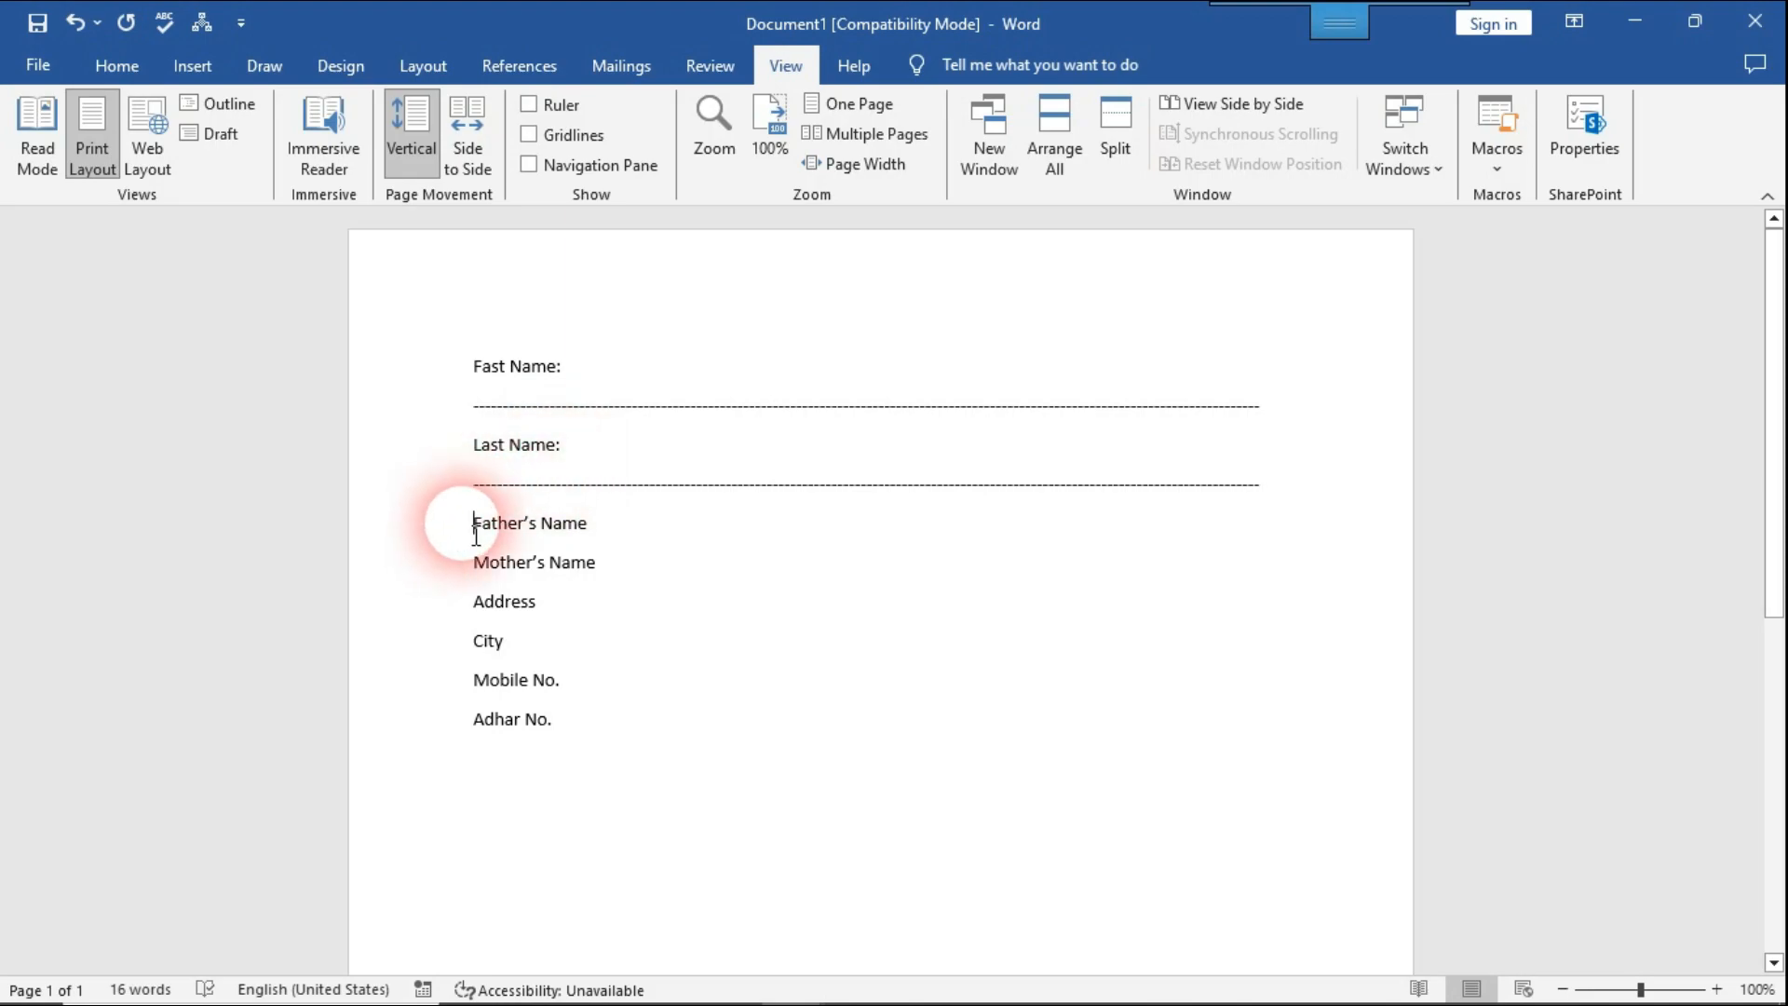
{"action": "key", "text": "End"}
{"action": "type", "text": ":"}
{"action": "key", "text": "Return"}
{"action": "key", "text": "ctrl+v"}
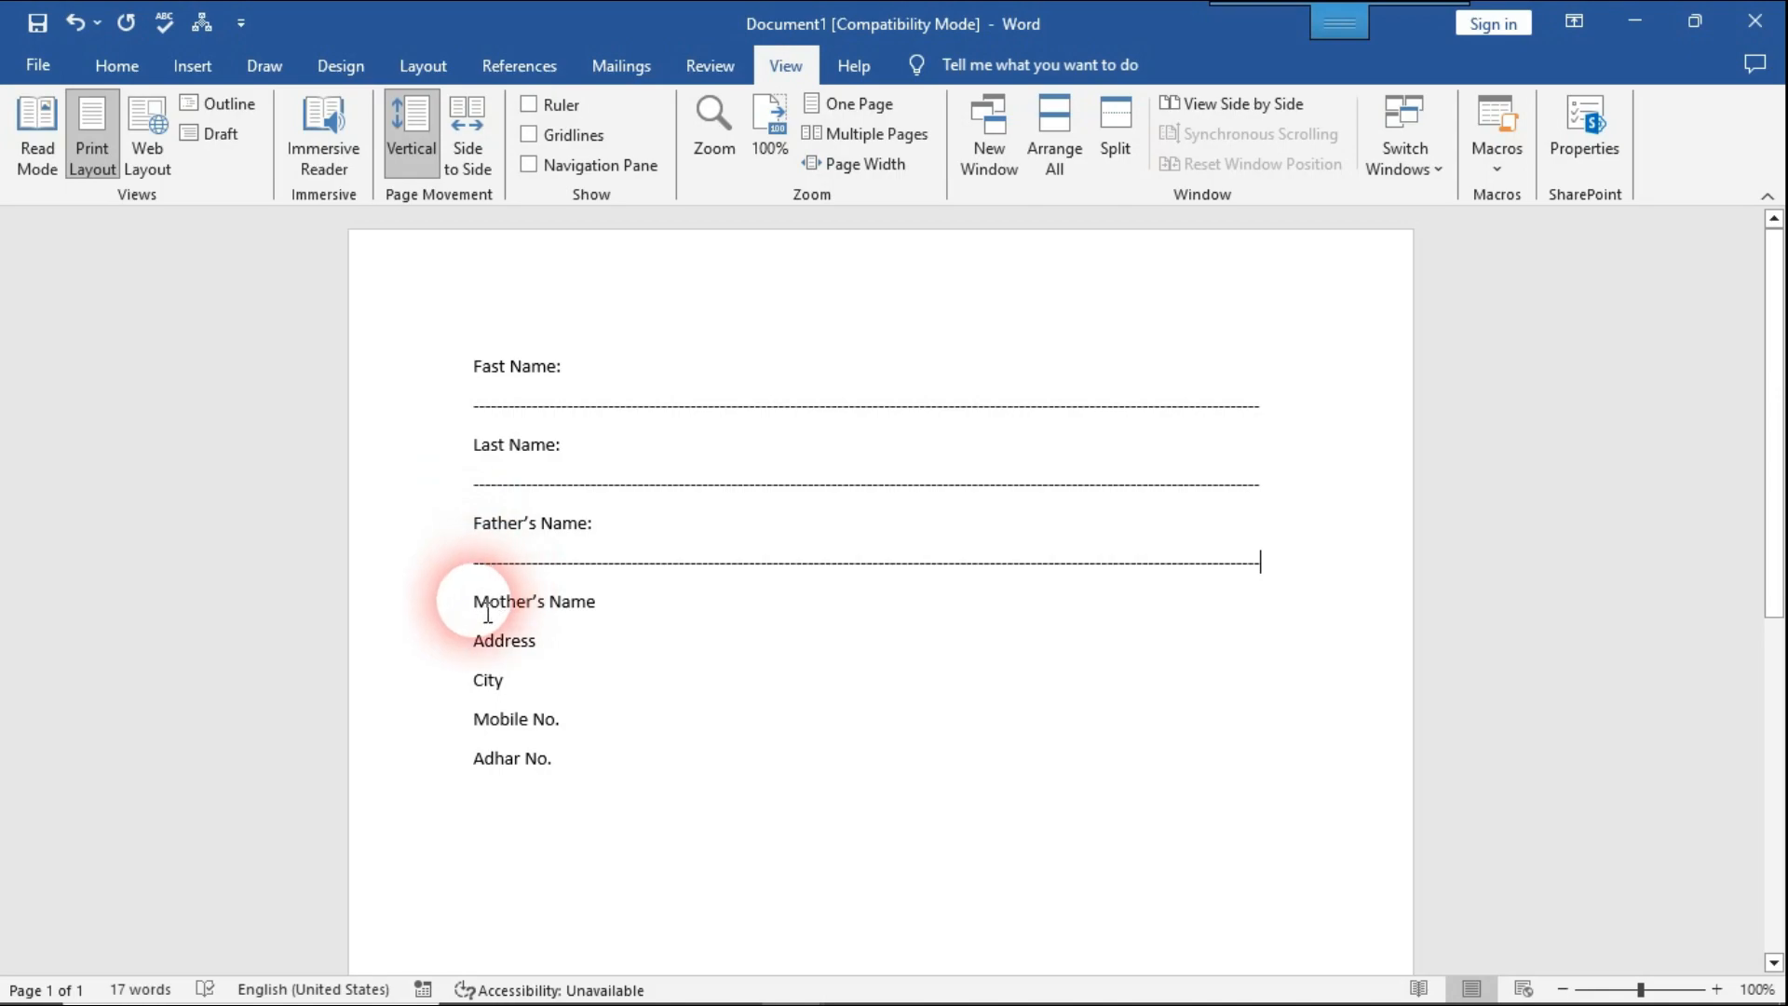
- Run the recorded macro on the Mother's Name and Address lines to add a colon and dashed line to each
{"action": "type", "text": ":"}
{"action": "key", "text": "Return"}
{"action": "key", "text": "ctrl+v"}
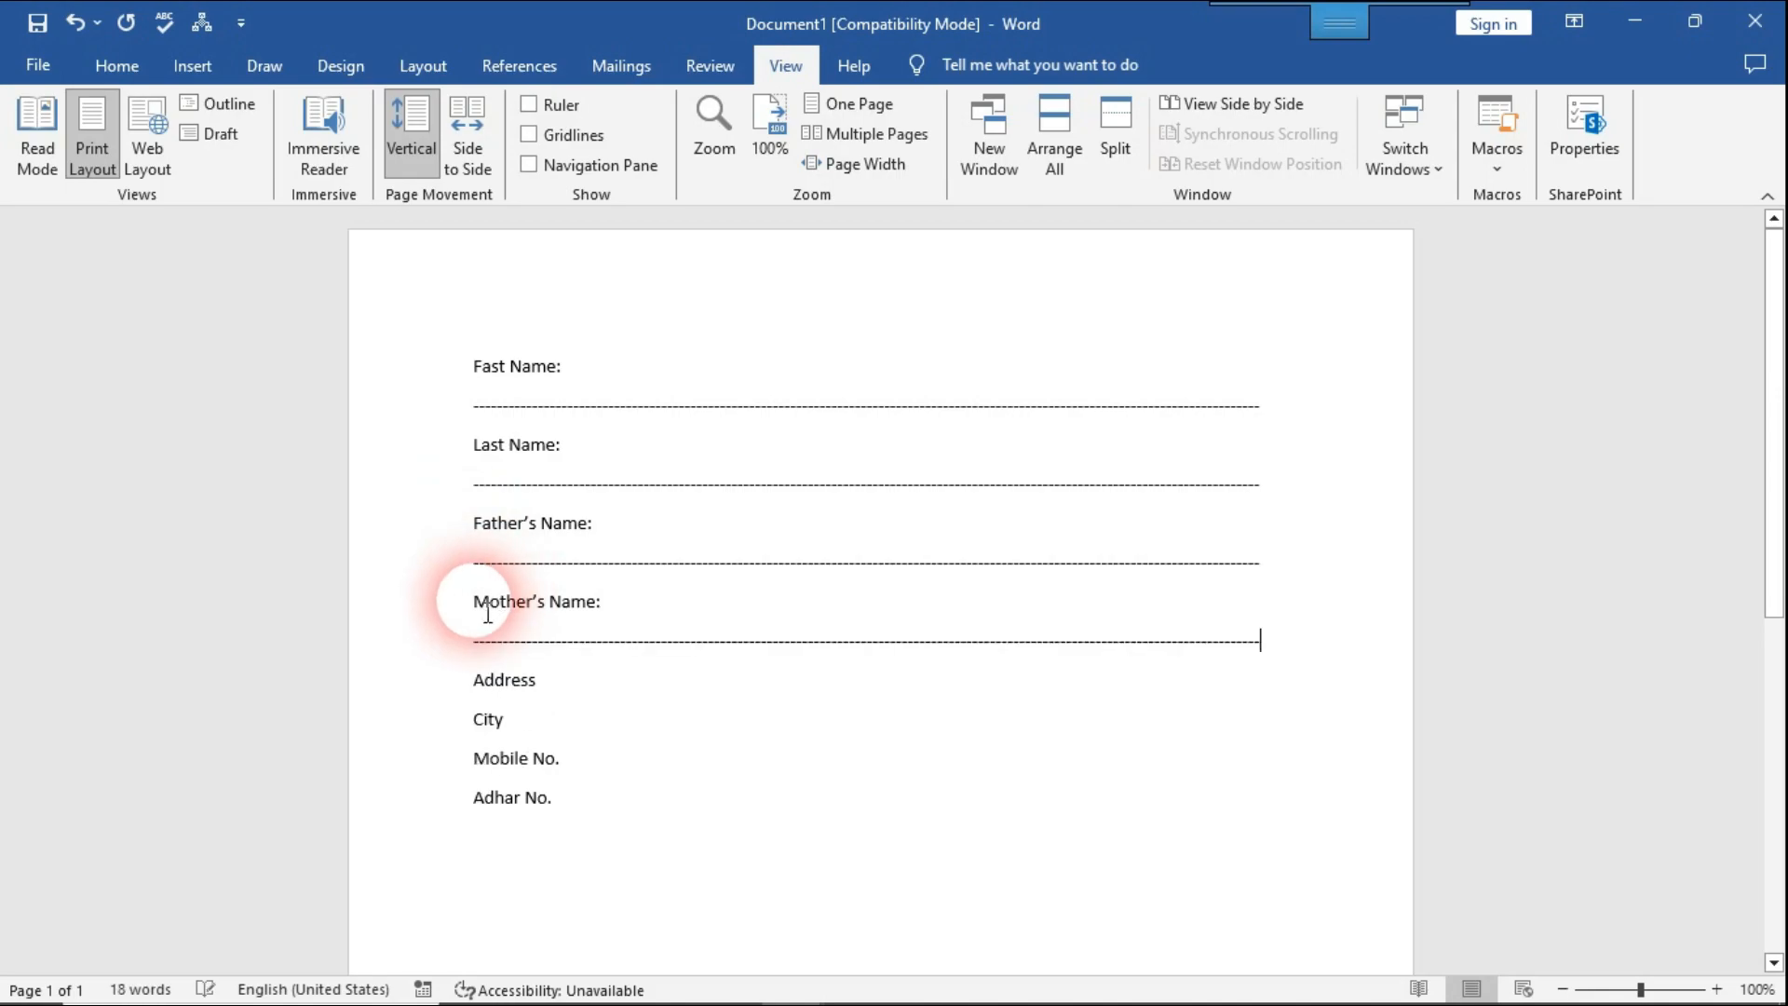
{"action": "left_click", "coordinate": [480, 688]}
{"action": "key", "text": "End"}
{"action": "type", "text": ":"}
{"action": "key", "text": "Return"}
{"action": "key", "text": "ctrl+v"}
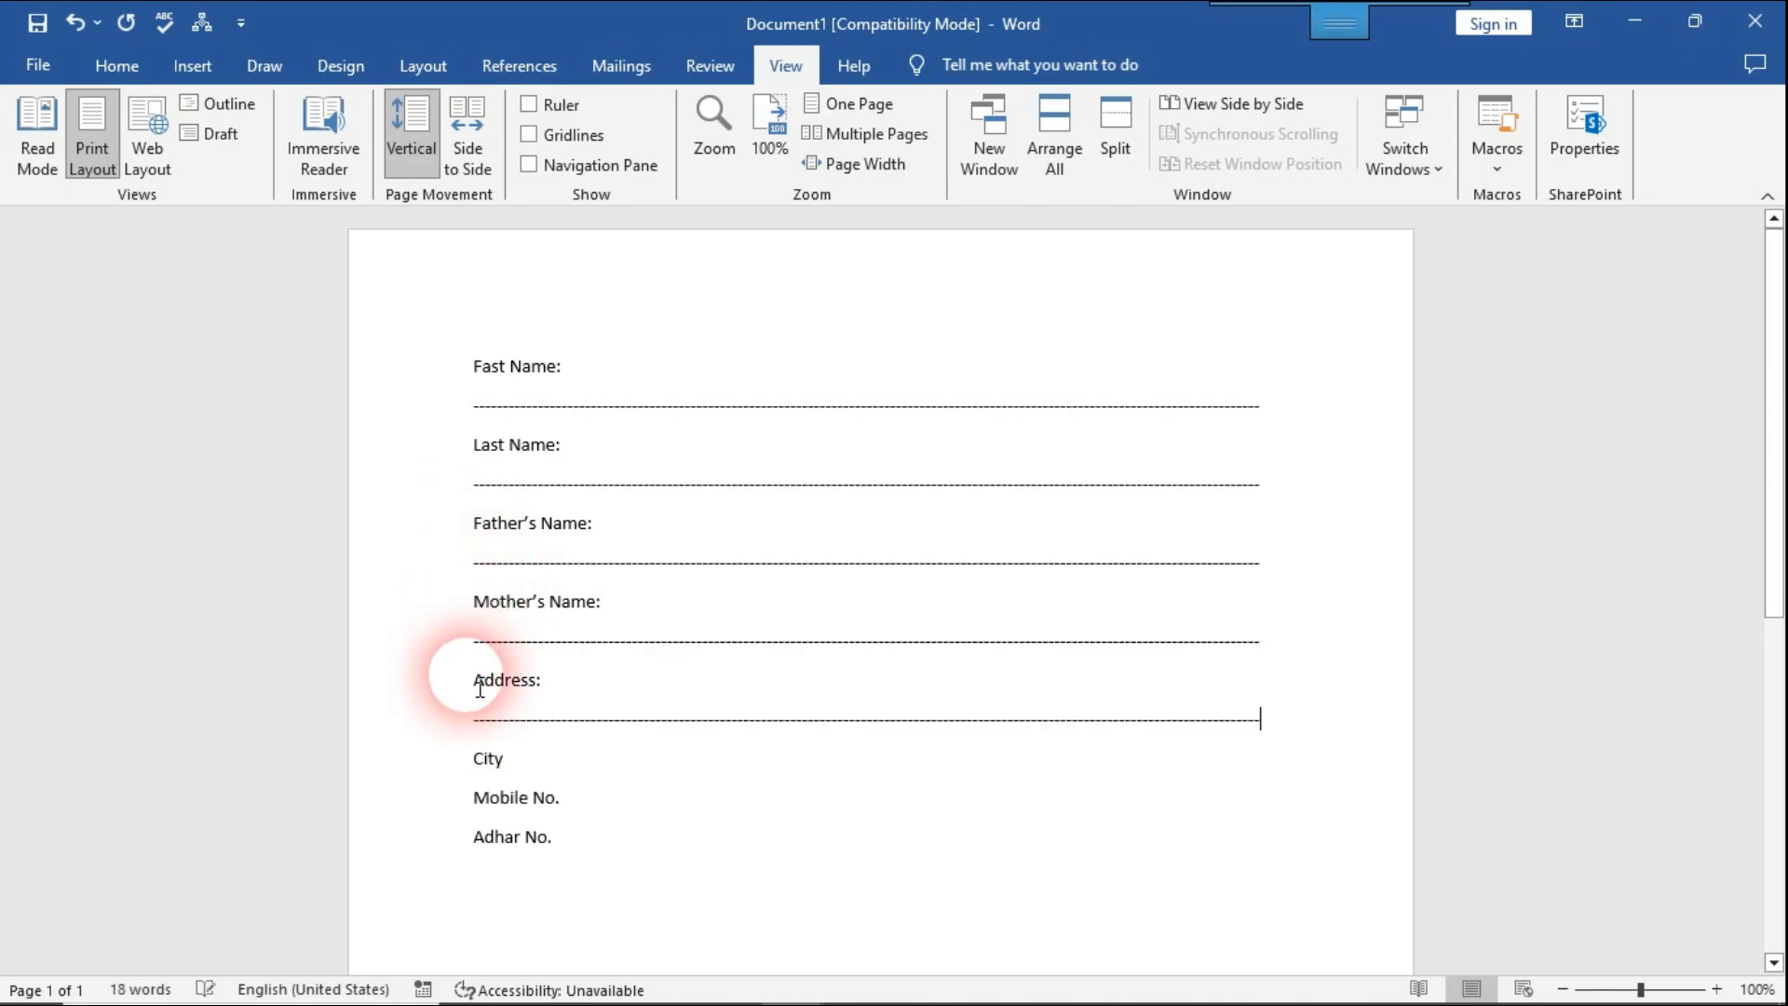
- Run the recorded macro on the City and Mobile No. lines to add a colon and dashed line to each
{"action": "left_click", "coordinate": [475, 759]}
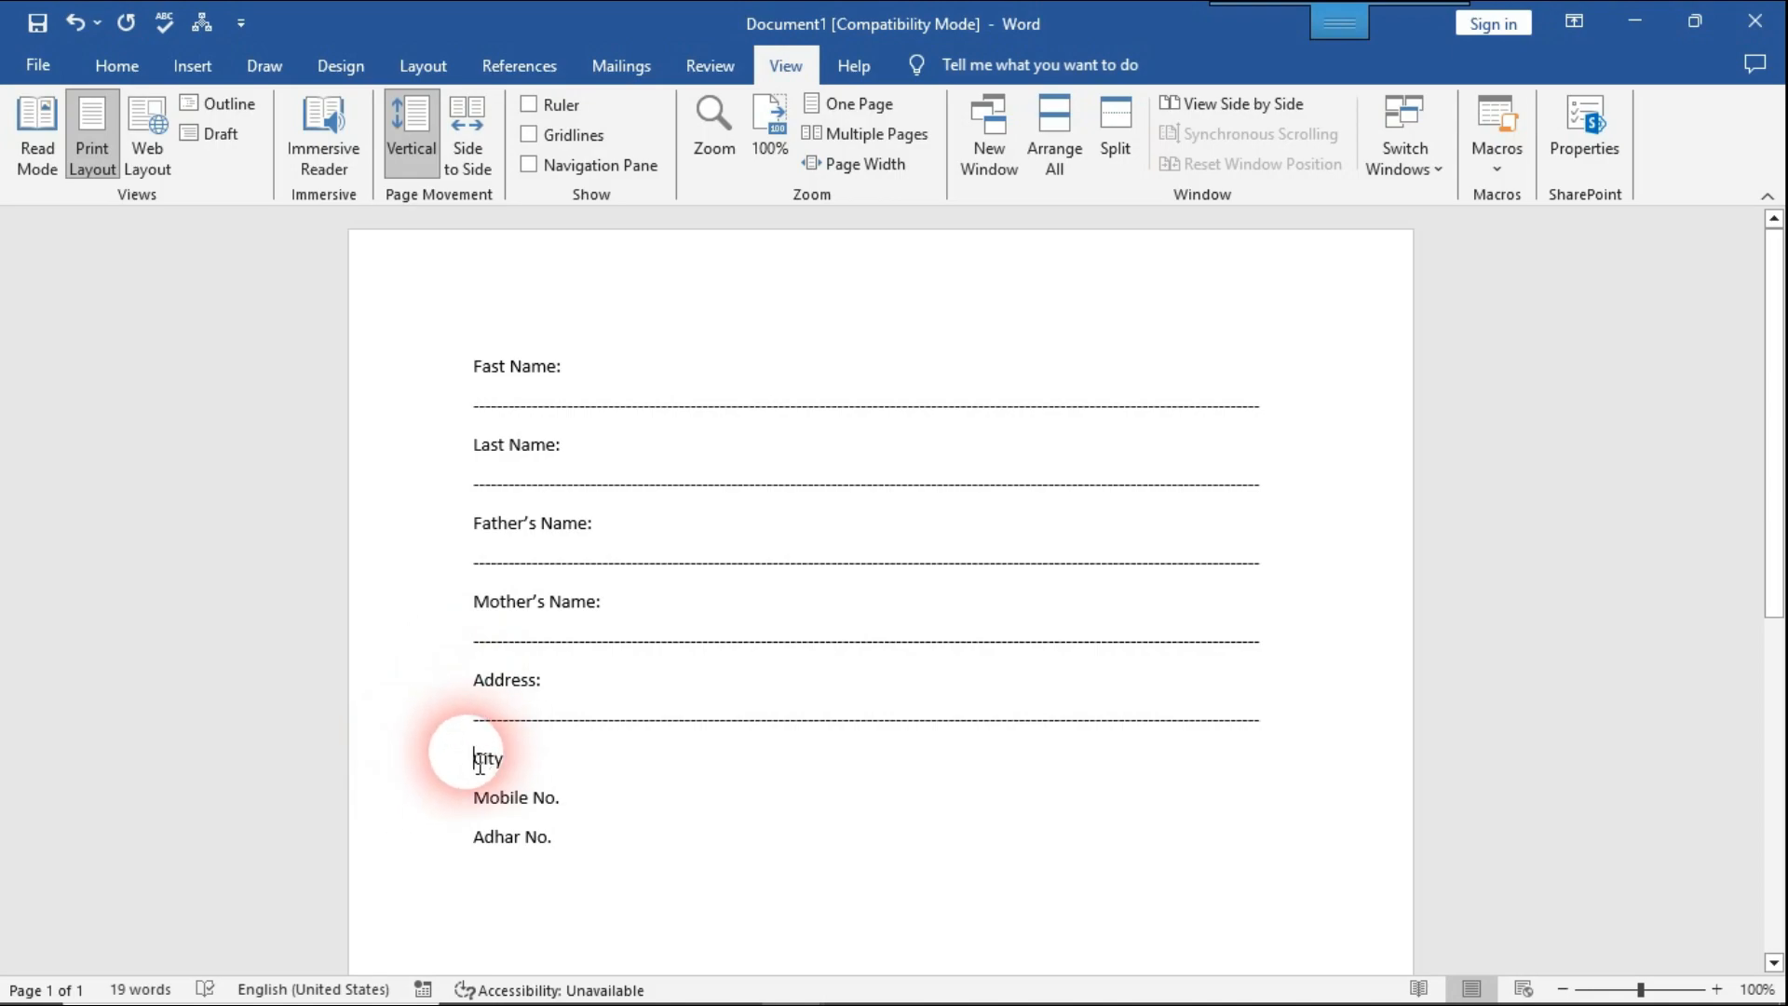
{"action": "key", "text": "End"}
{"action": "type", "text": ":"}
{"action": "key", "text": "Return"}
{"action": "key", "text": "ctrl+v"}
{"action": "left_click", "coordinate": [477, 838]}
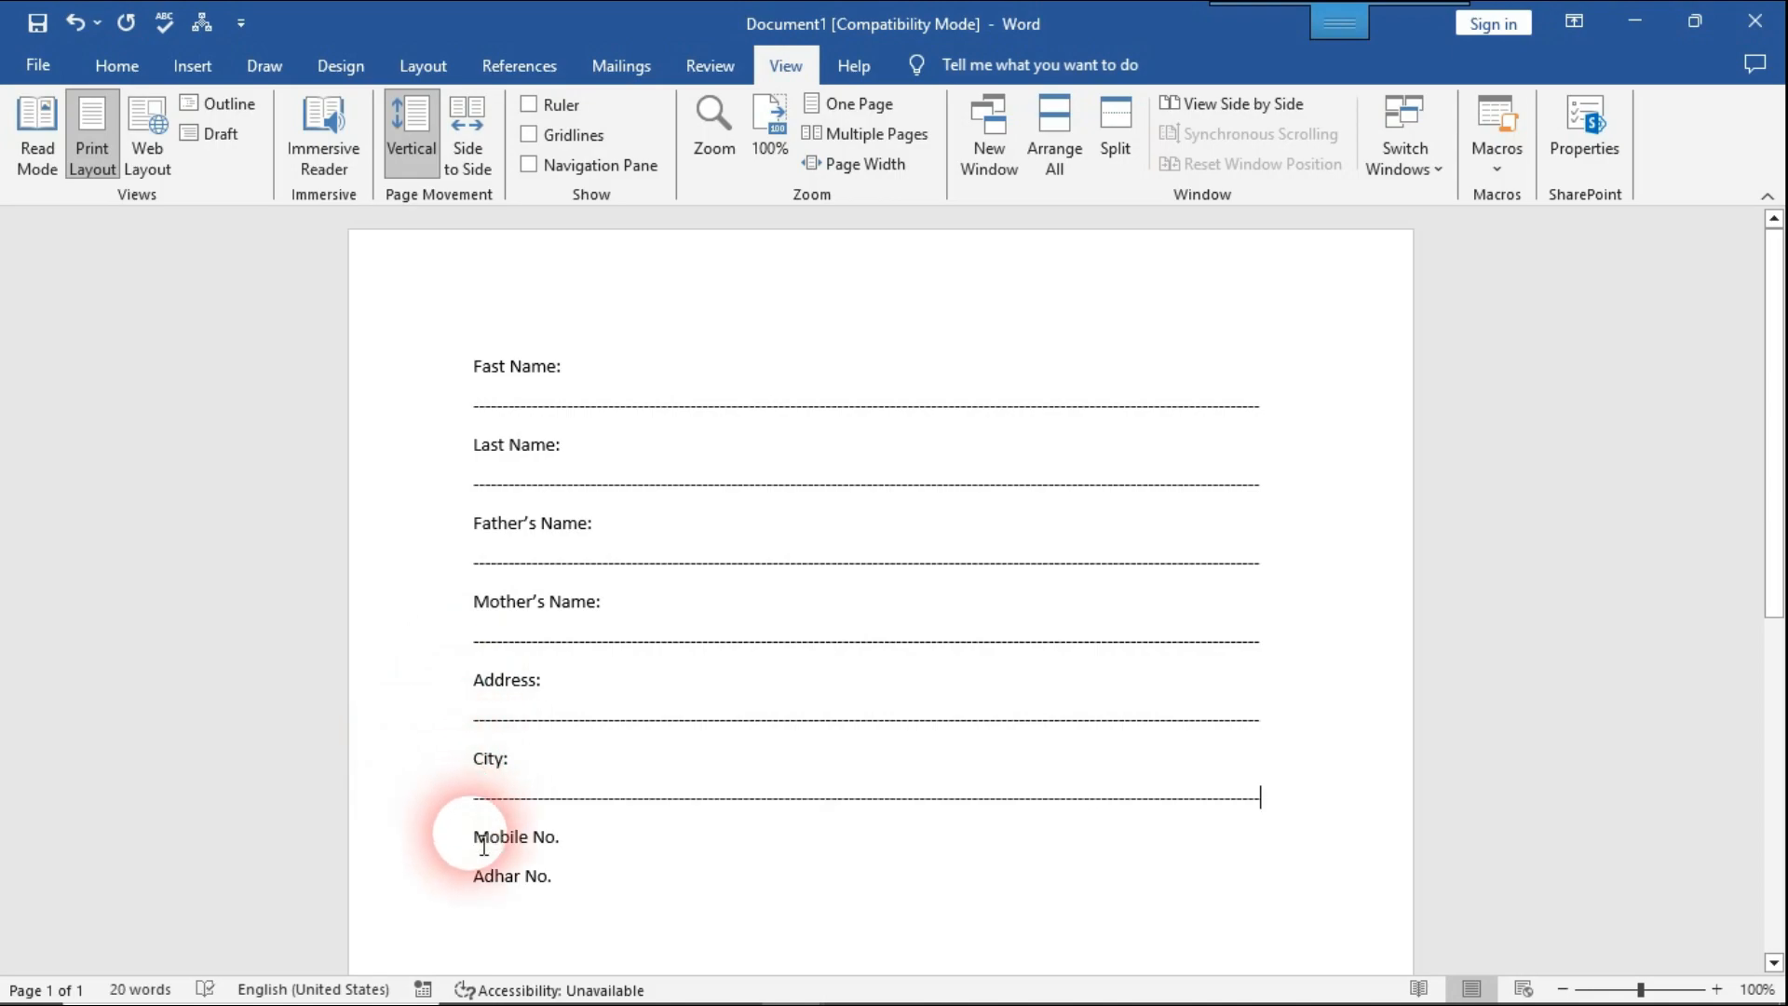
{"action": "key", "text": "End"}
{"action": "type", "text": ":"}
{"action": "key", "text": "Return"}
{"action": "key", "text": "ctrl+v"}
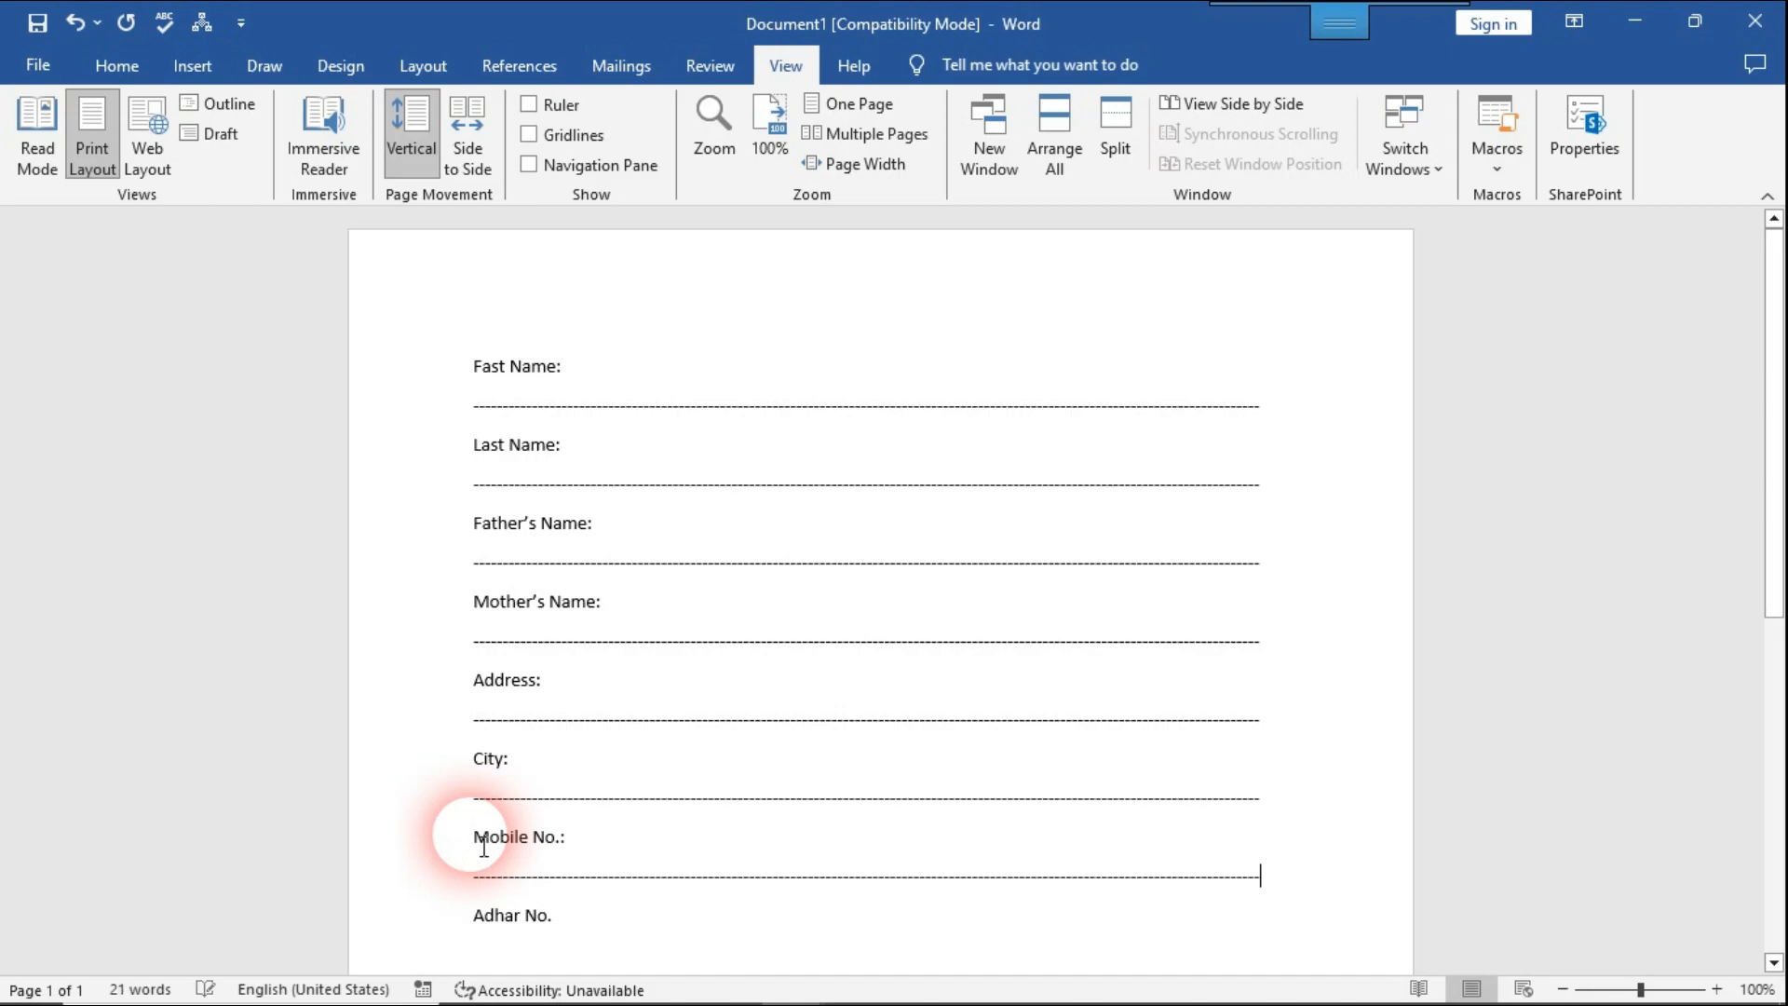
- Run the recorded macro on the Adhar No. line to add its colon and dashed line
{"action": "left_click", "coordinate": [487, 964]}
{"action": "left_click", "coordinate": [483, 871]}
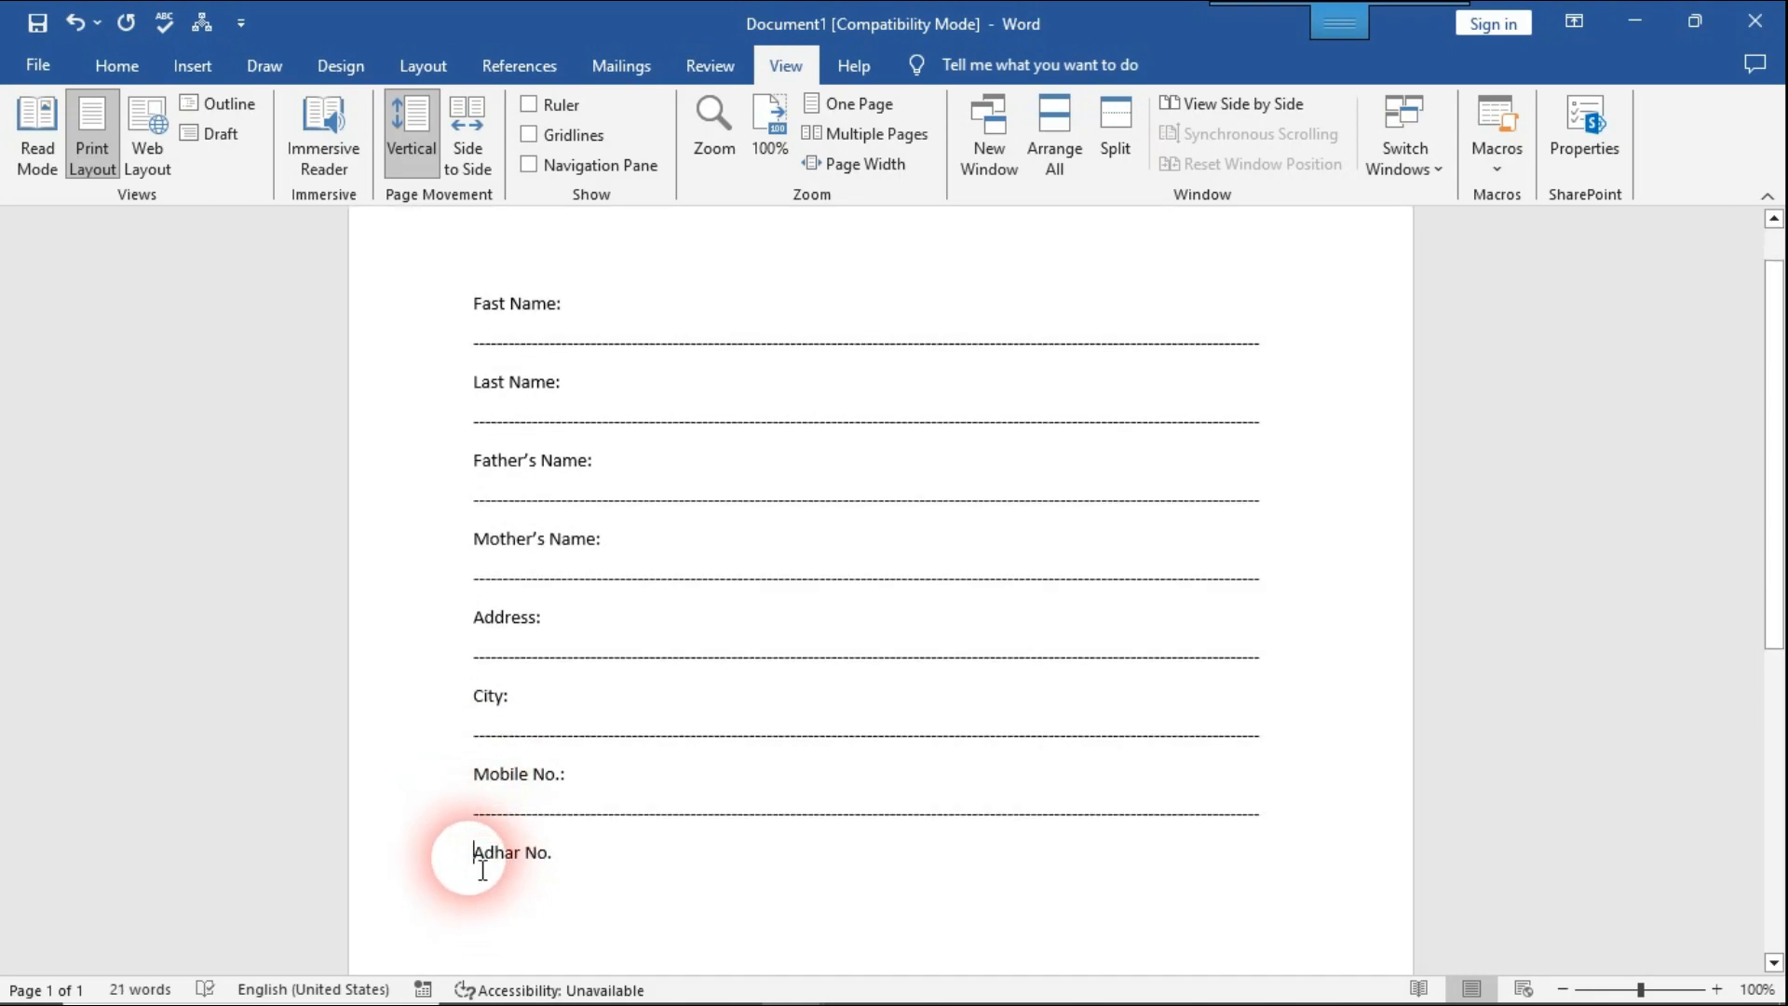
{"action": "key", "text": "End"}
{"action": "type", "text": ":"}
{"action": "key", "text": "Return"}
{"action": "key", "text": "ctrl+v"}
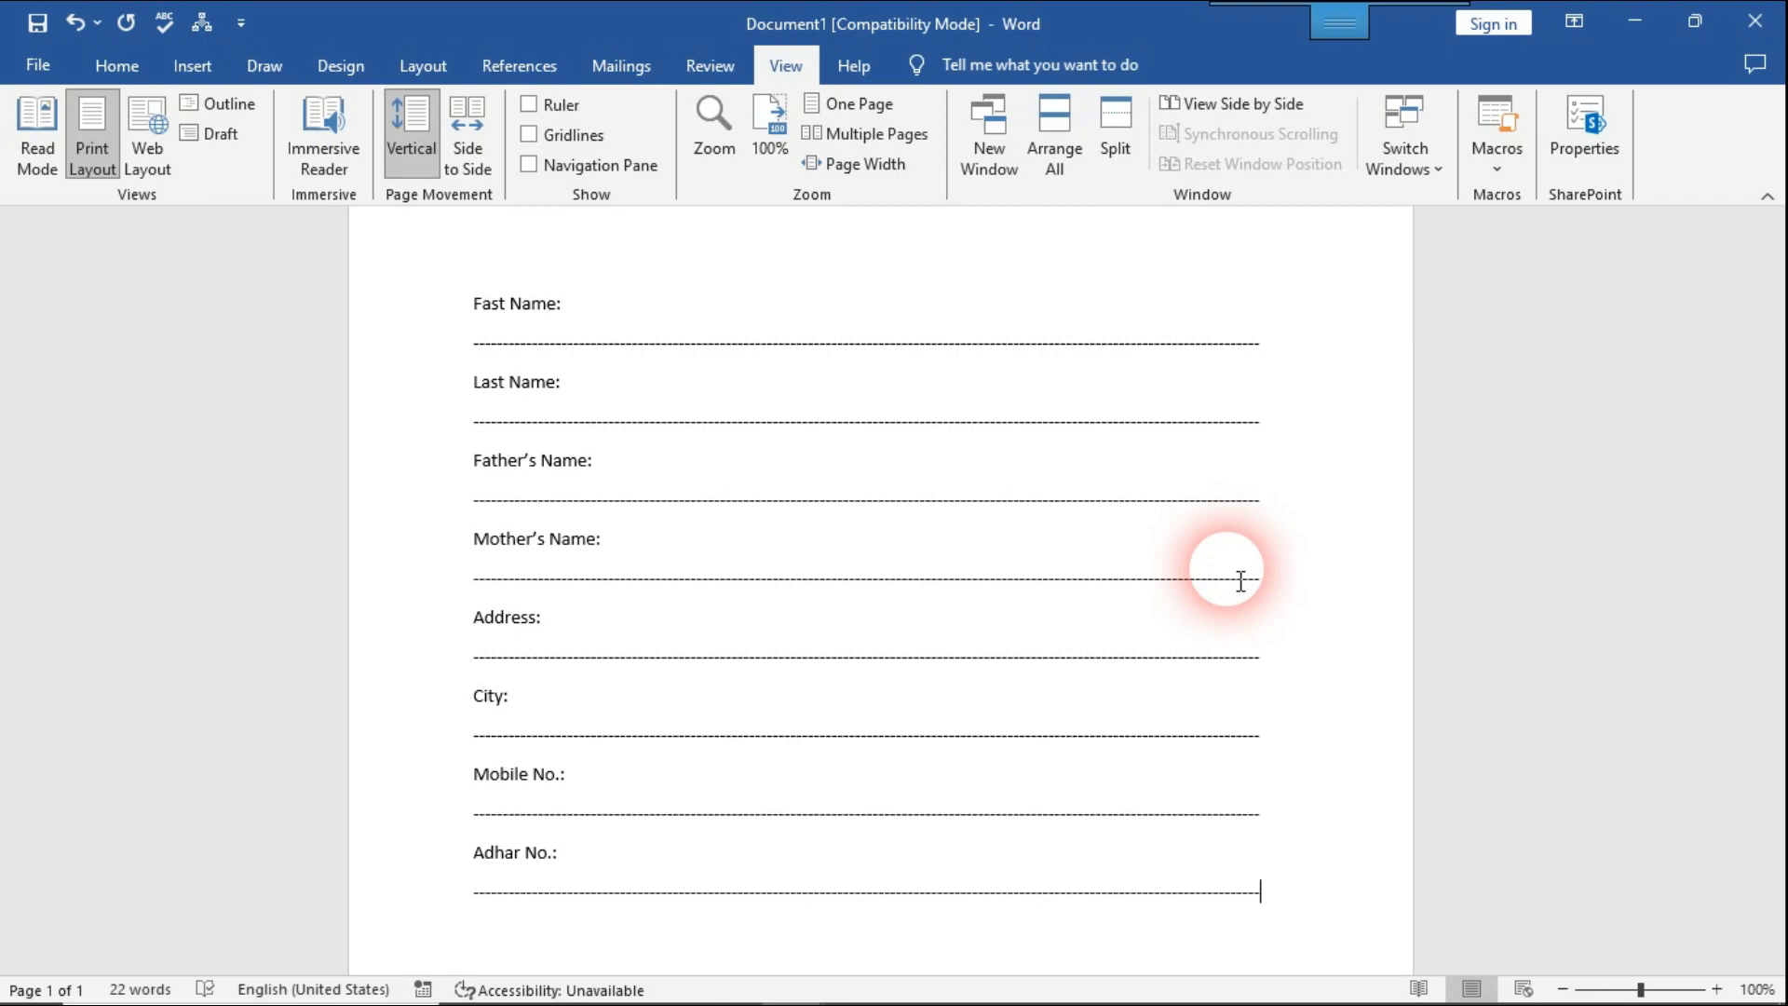
- In Document2, start recording a macro from the beginning of the first list line, assigned to the shortcut Alt+Shift+W
{"action": "key", "text": "alt+Tab"}
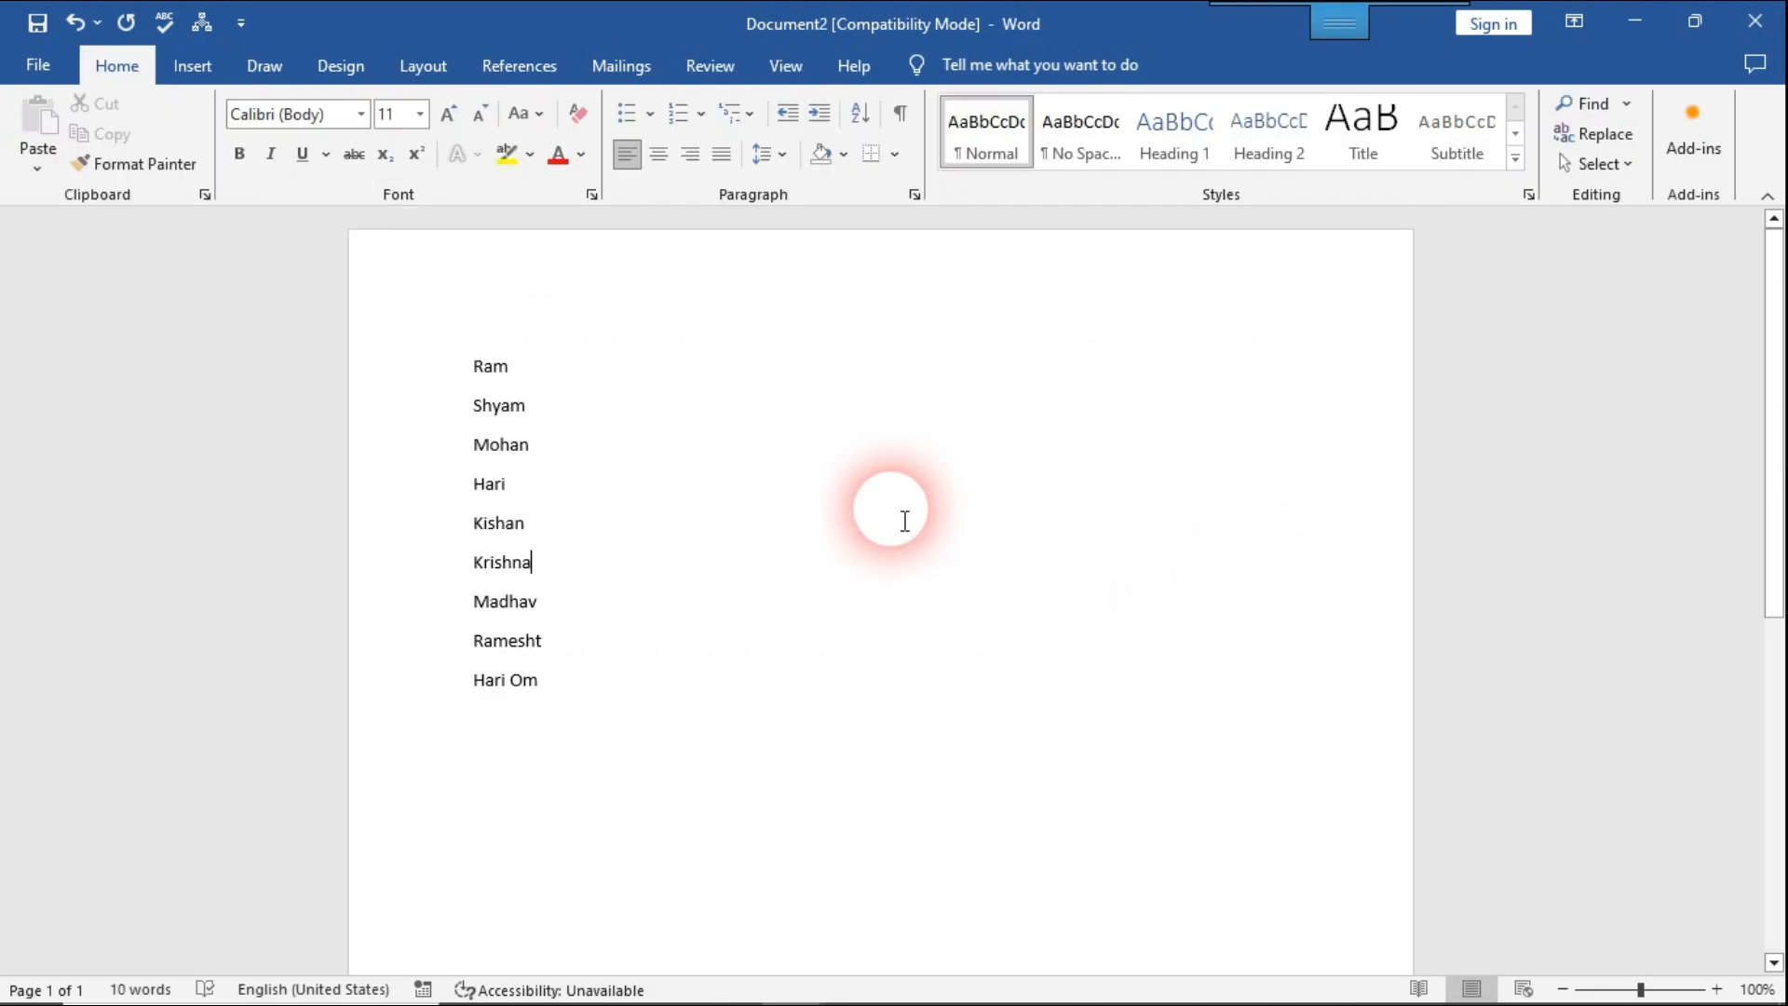
{"action": "left_click", "coordinate": [515, 368]}
{"action": "left_click", "coordinate": [553, 680]}
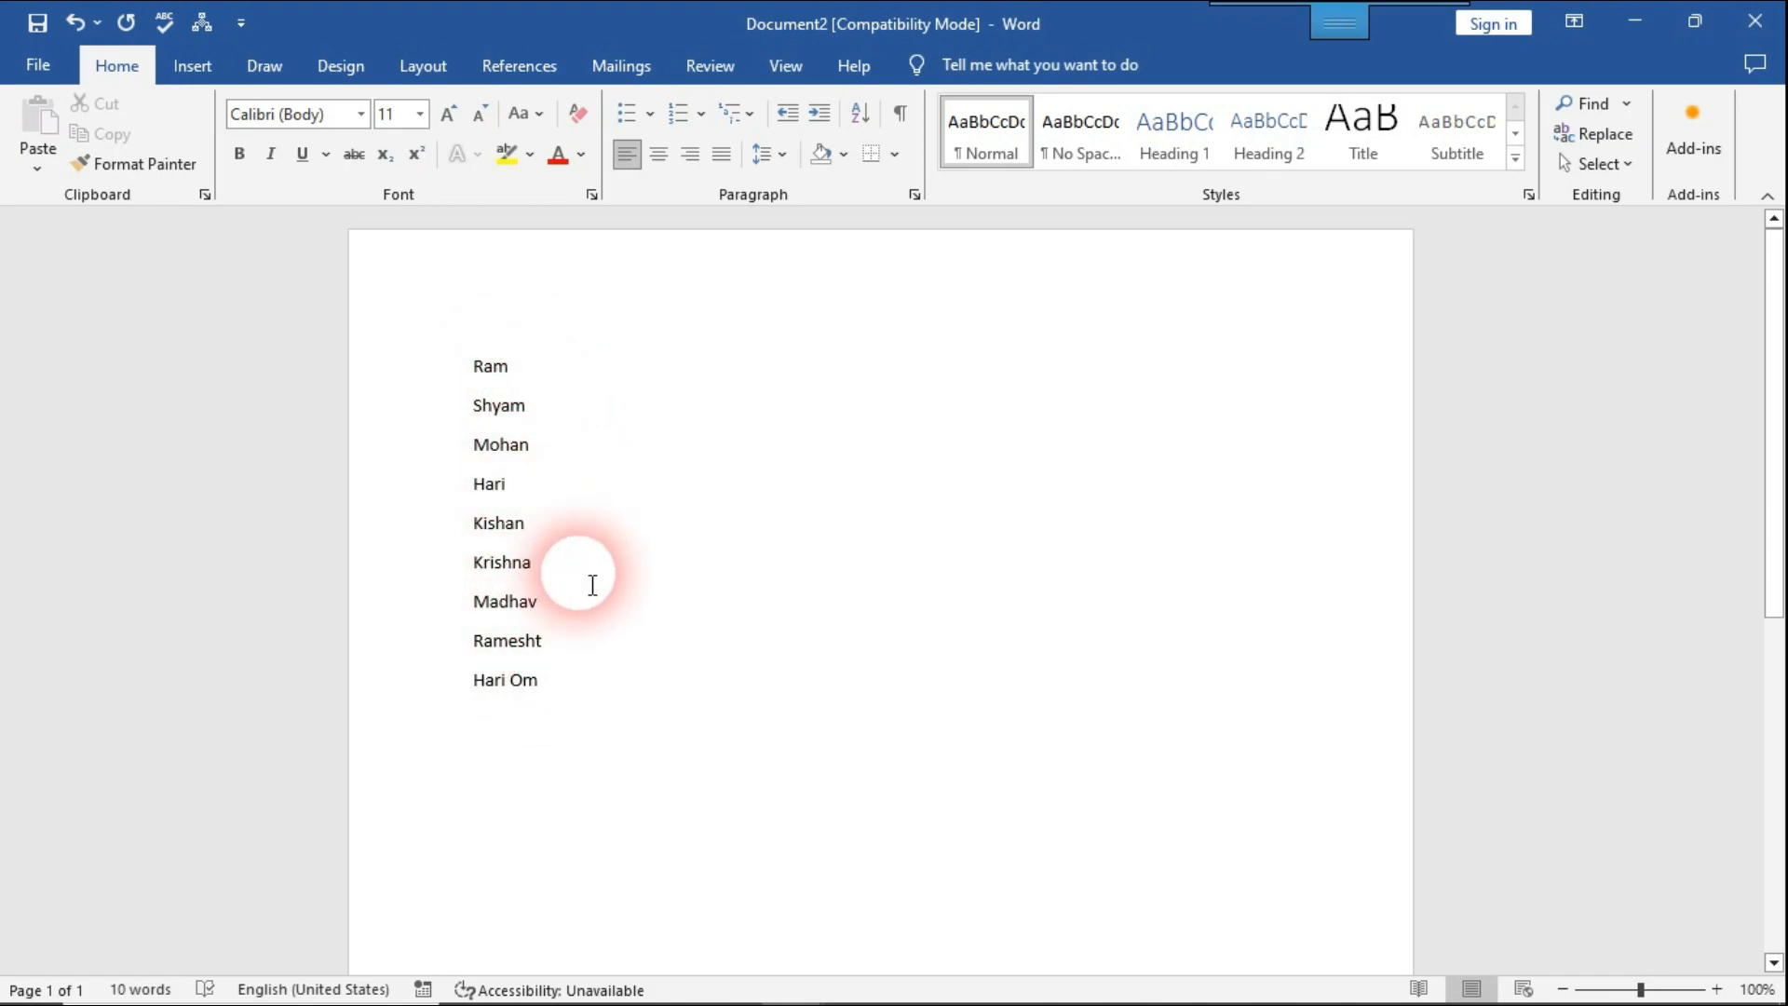
{"action": "left_click", "coordinate": [477, 369]}
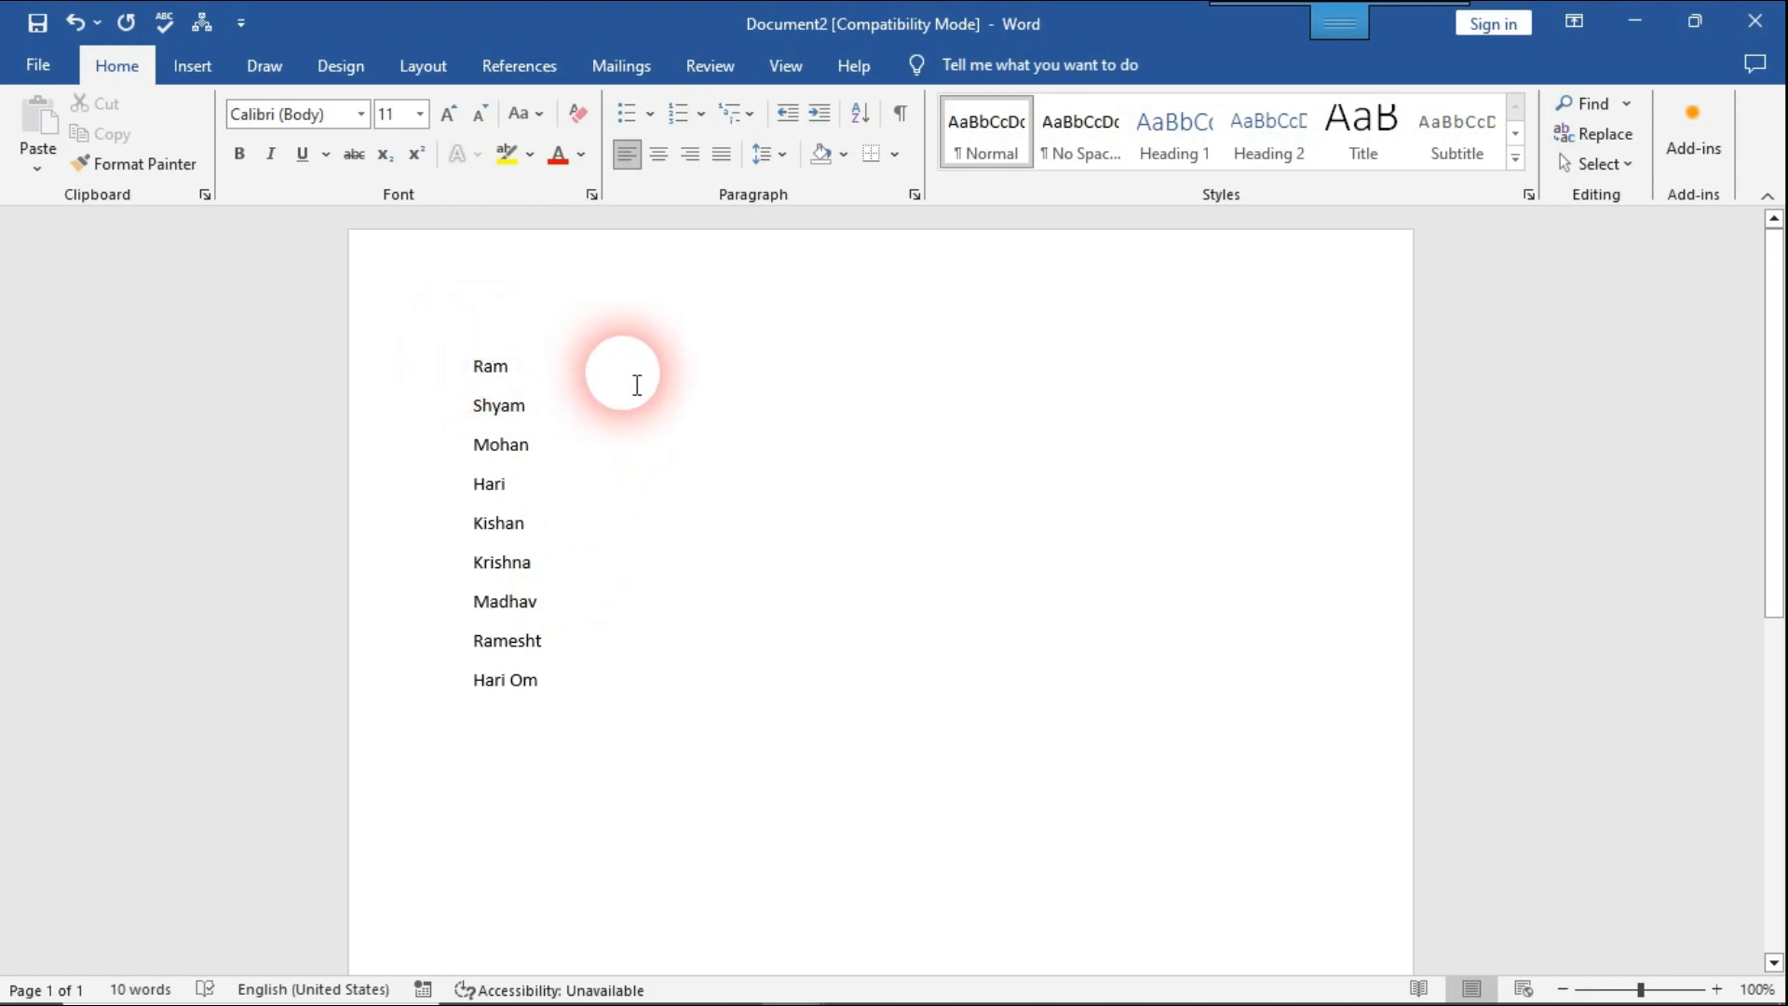
{"action": "left_click", "coordinate": [786, 65]}
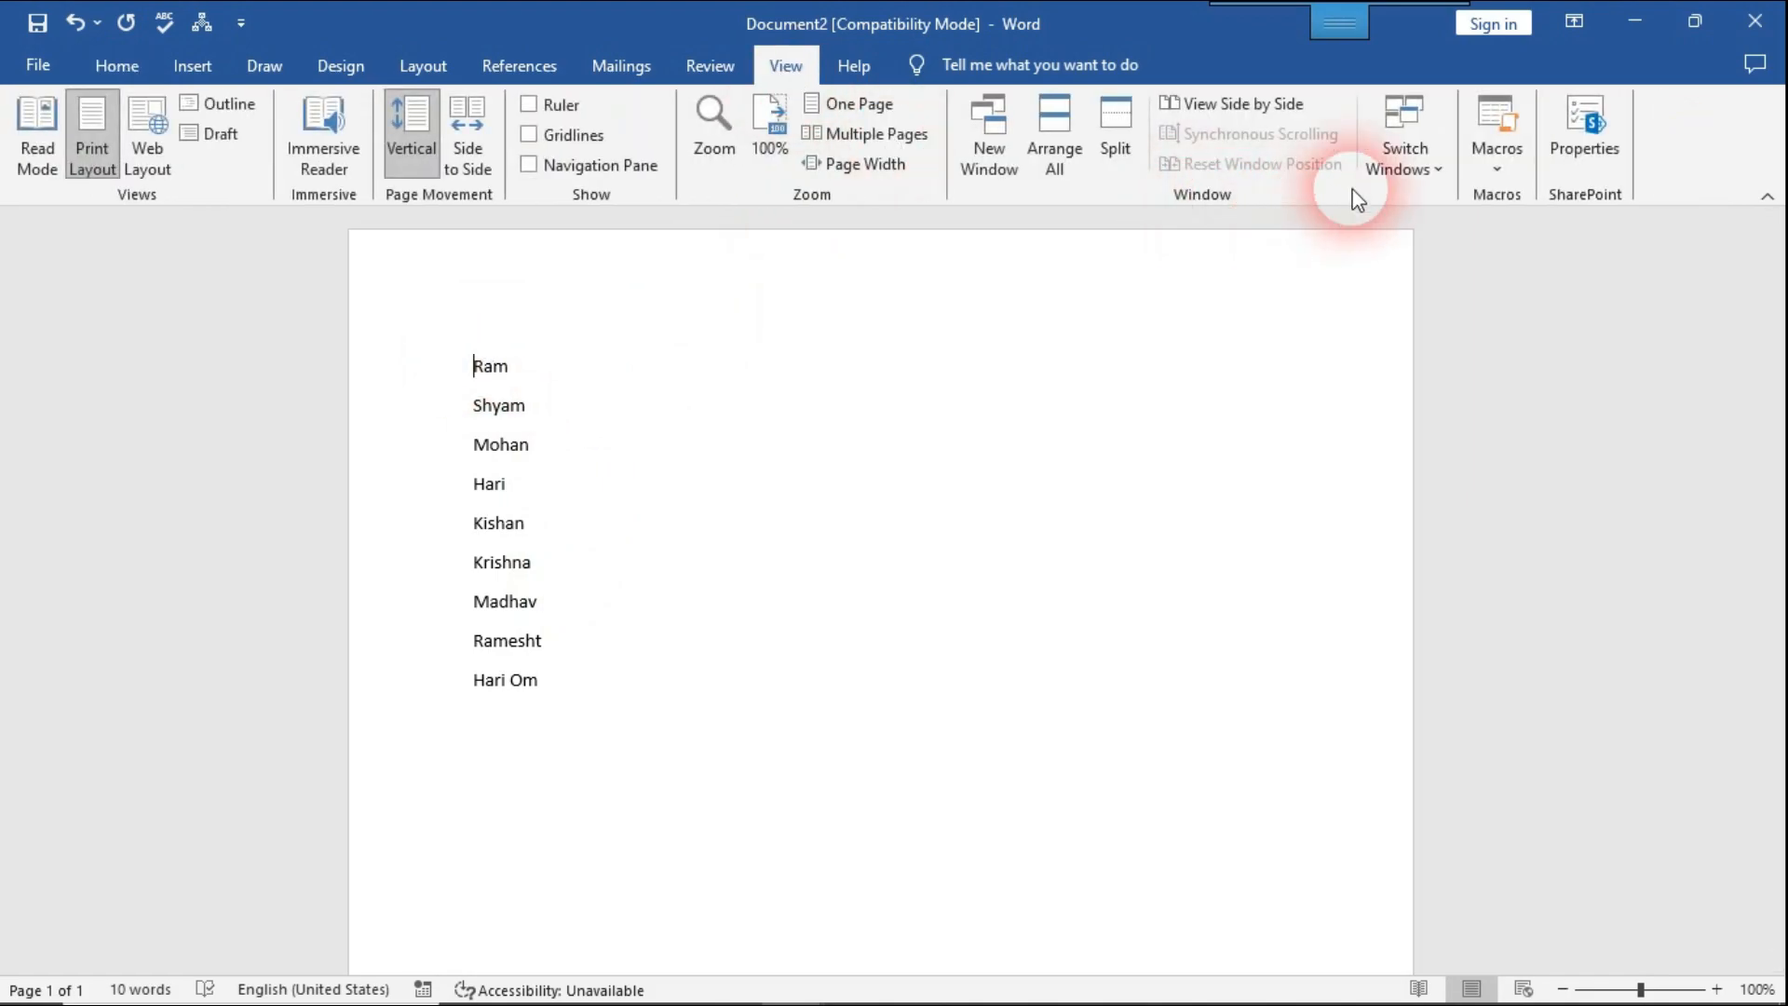
{"action": "left_click", "coordinate": [1500, 165]}
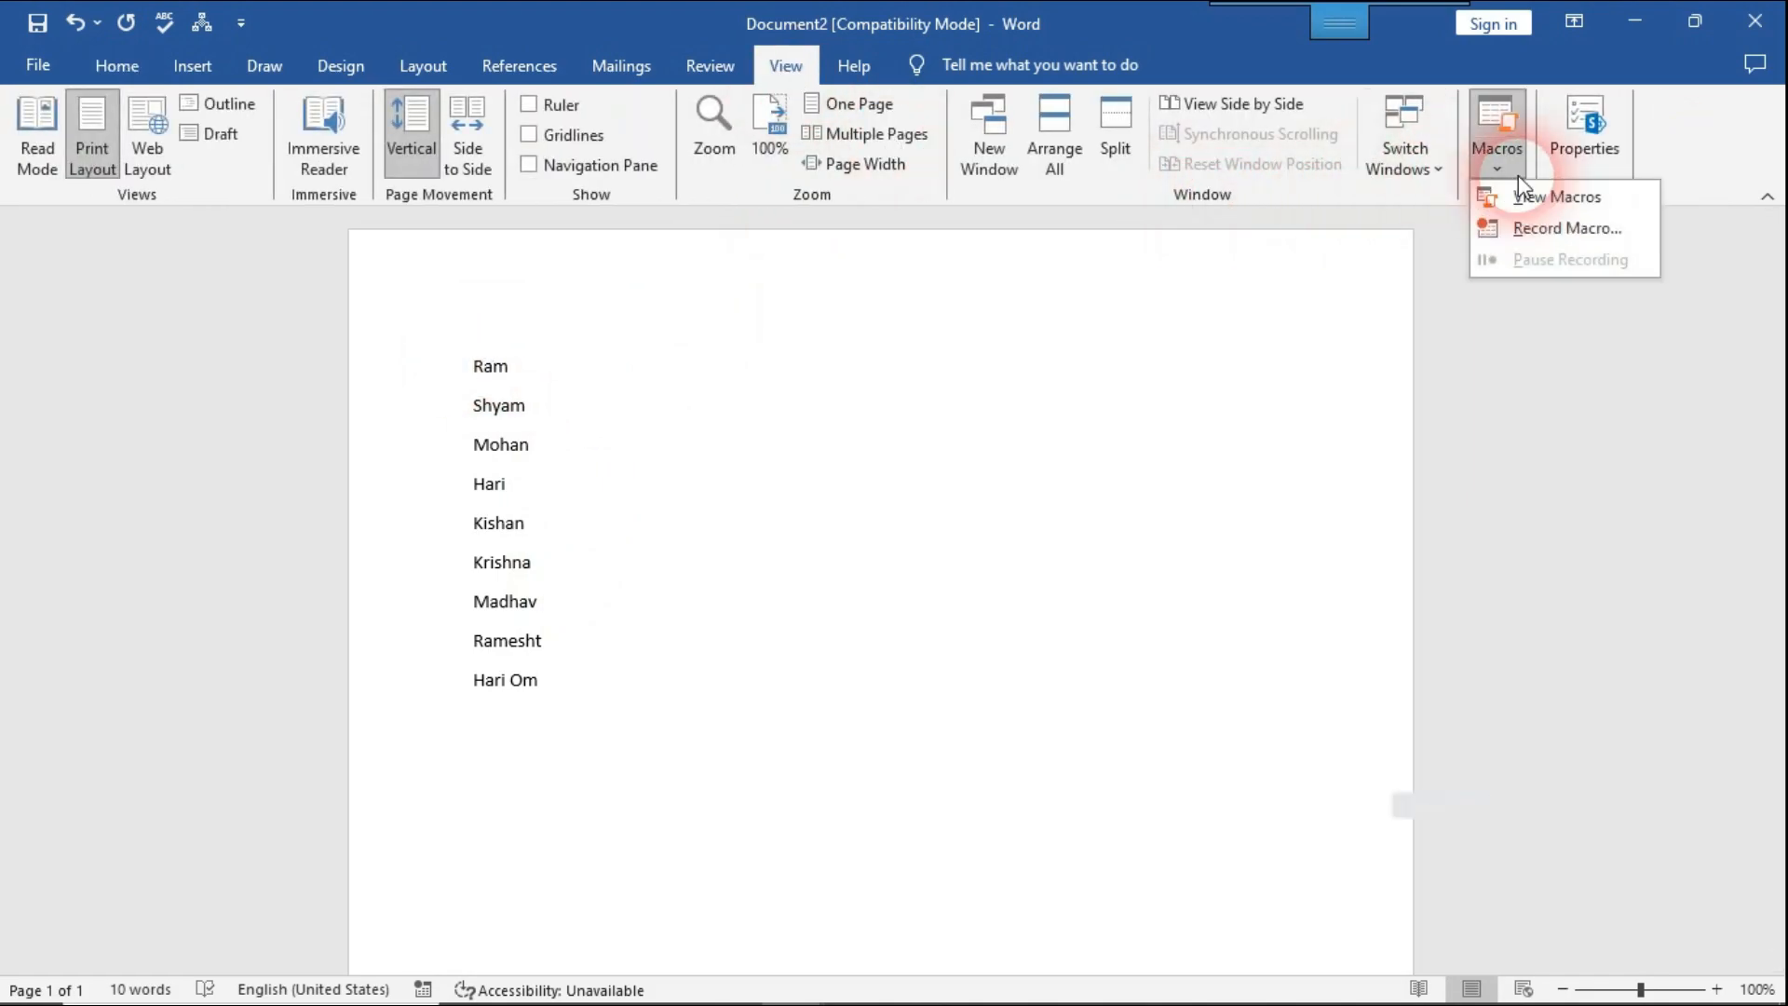
{"action": "left_click", "coordinate": [1572, 231]}
{"action": "left_click", "coordinate": [1092, 520]}
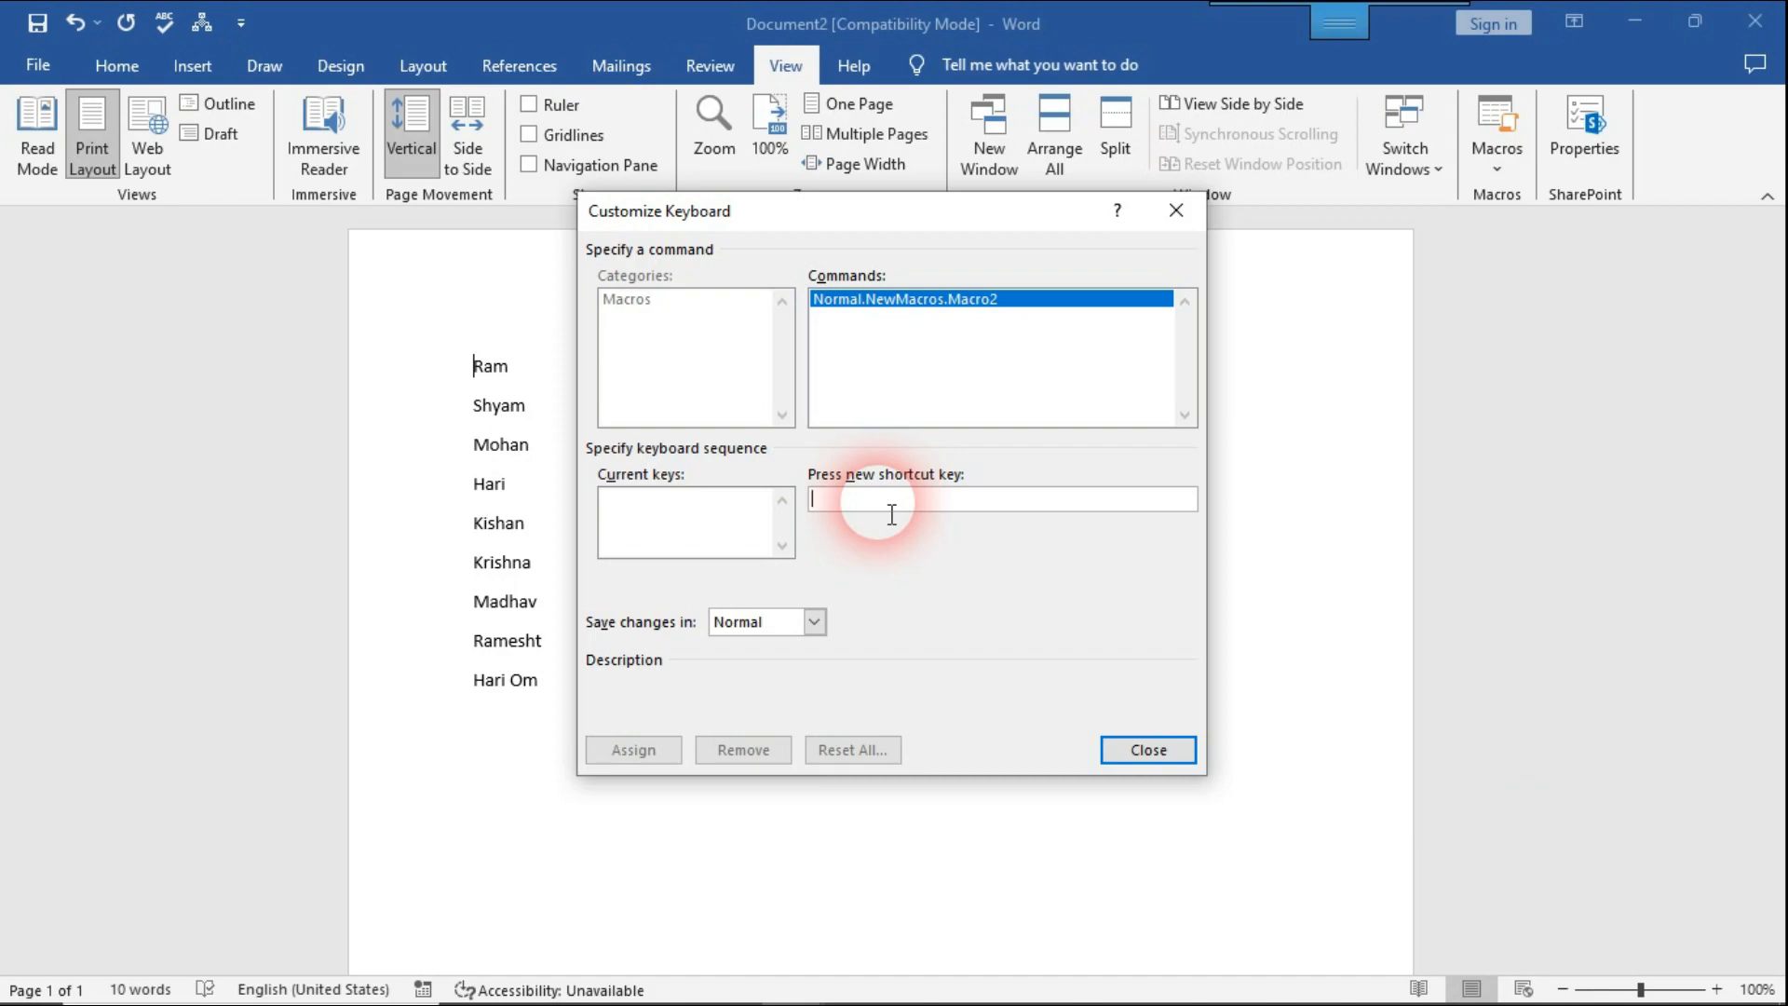
{"action": "key", "text": "alt+shift+w"}
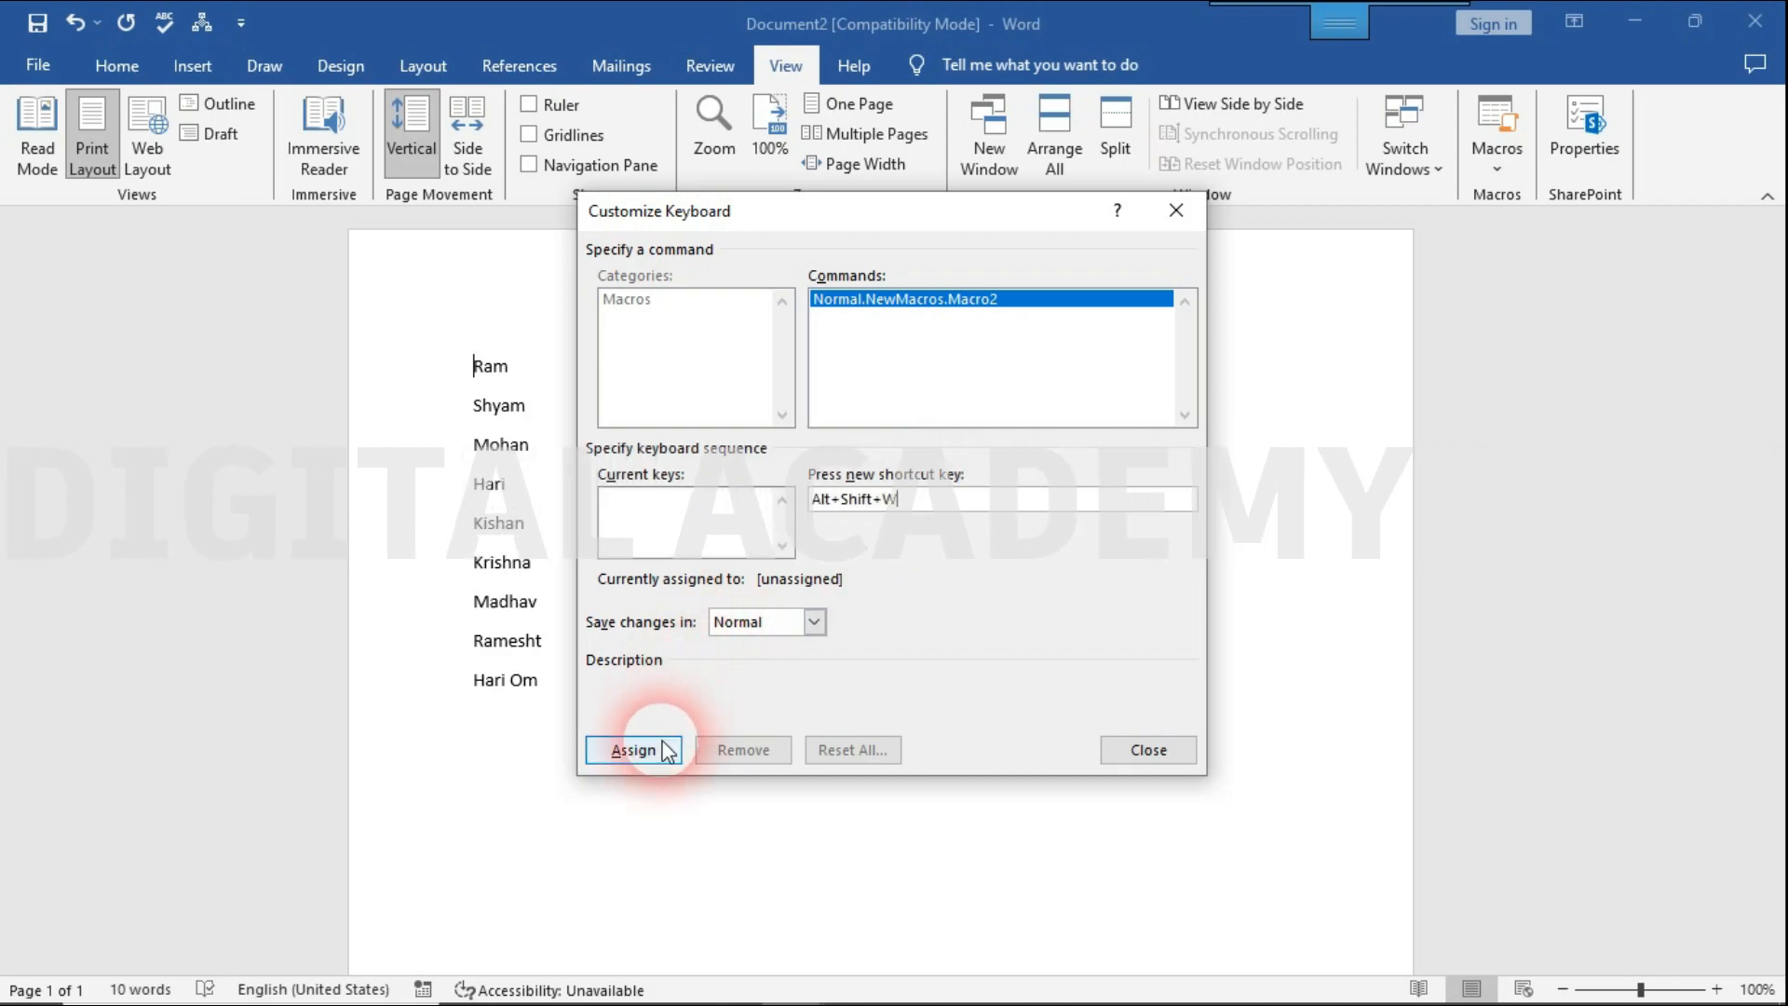
{"action": "left_click", "coordinate": [634, 751]}
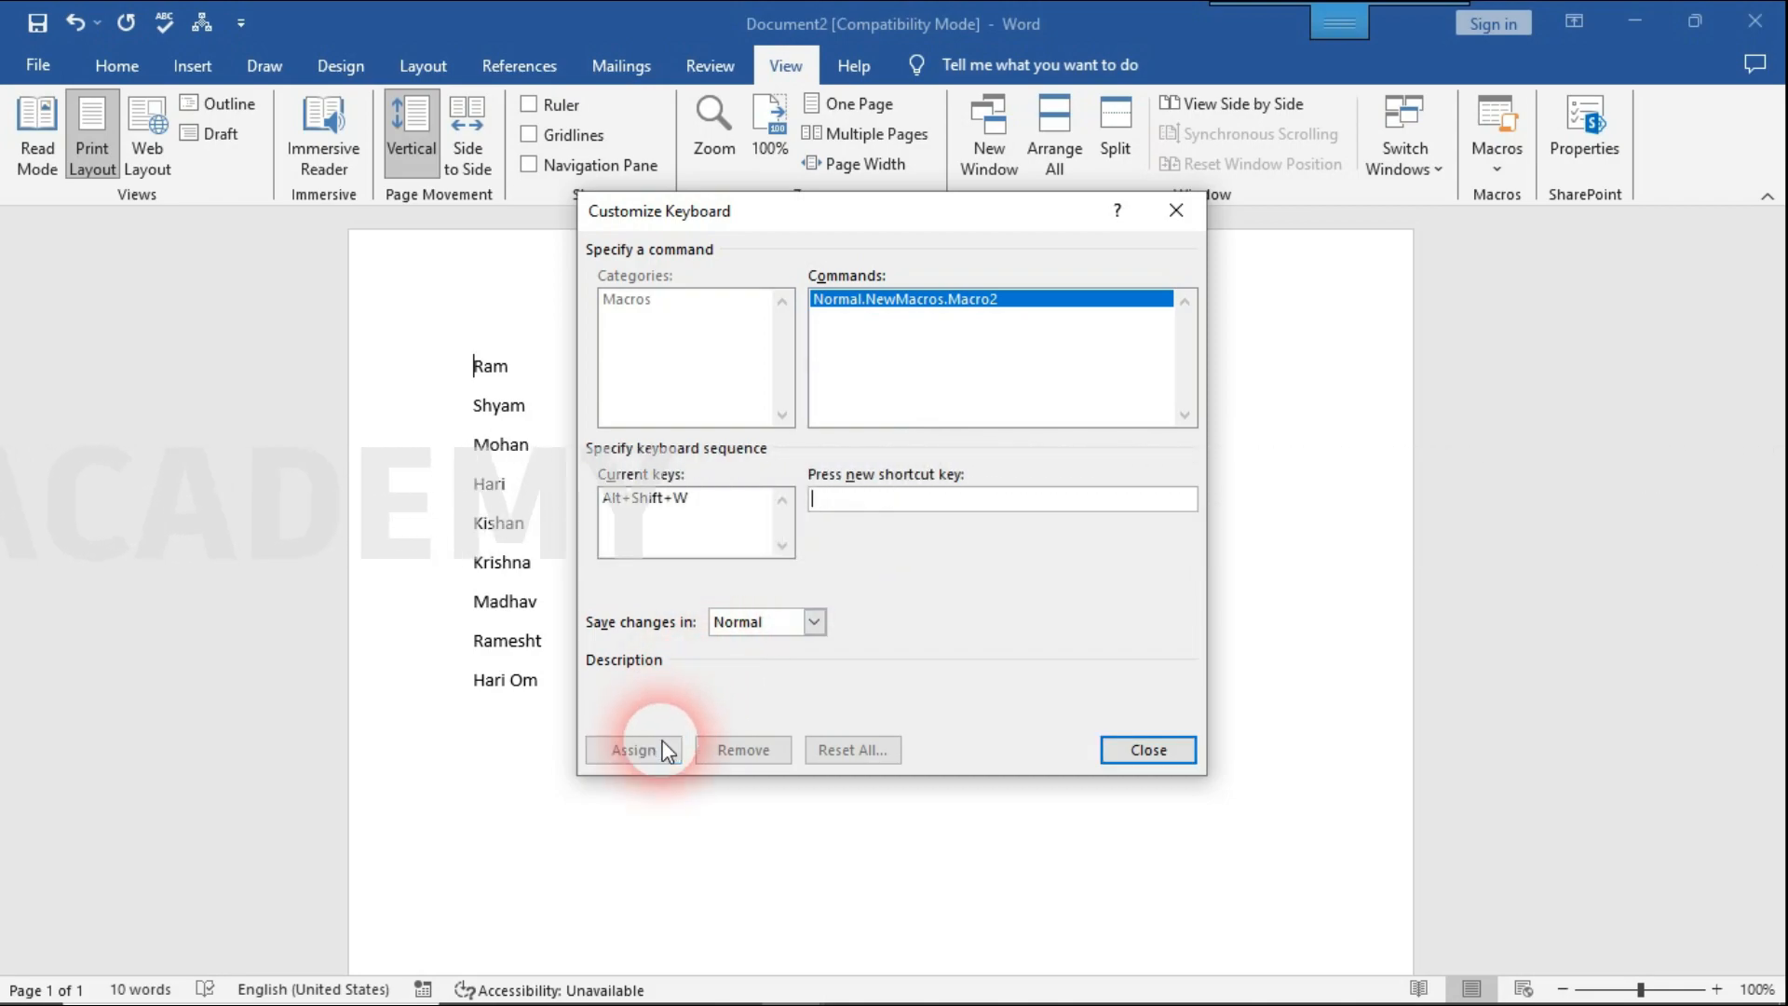
{"action": "left_click", "coordinate": [1171, 756]}
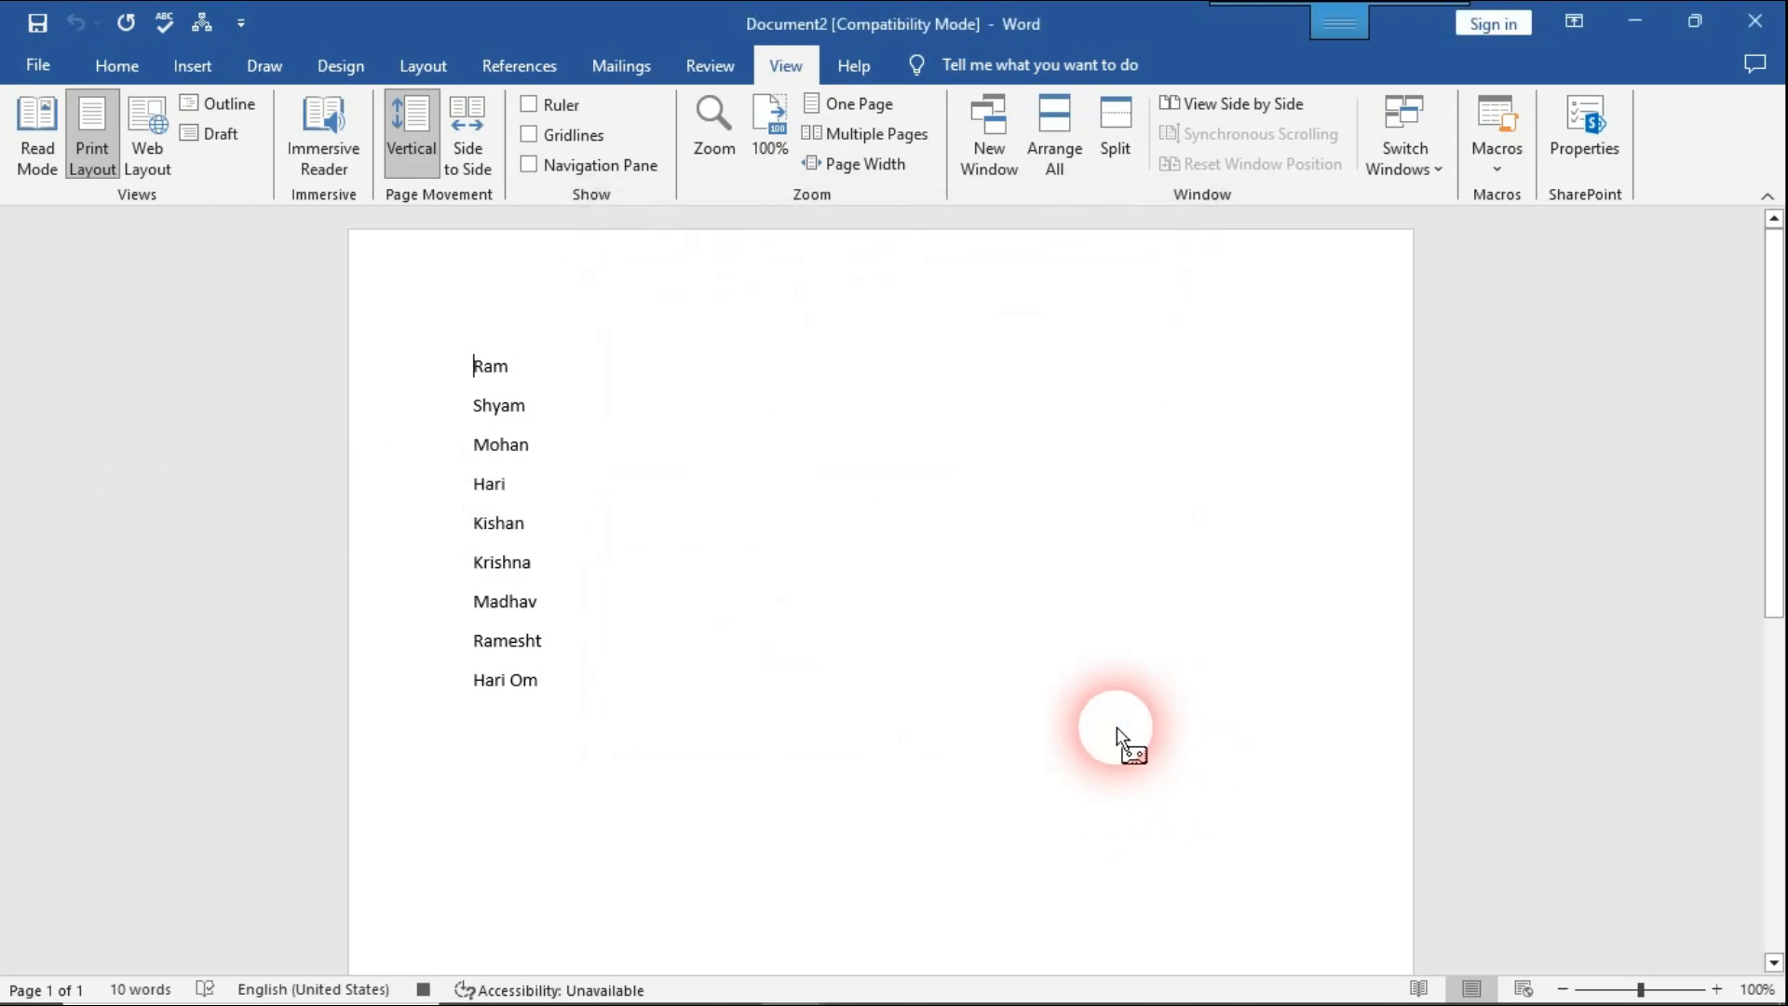
- Record enclosing the first list line in parentheses, finishing at the start of the second line, and stop the recording
{"action": "type", "text": "("}
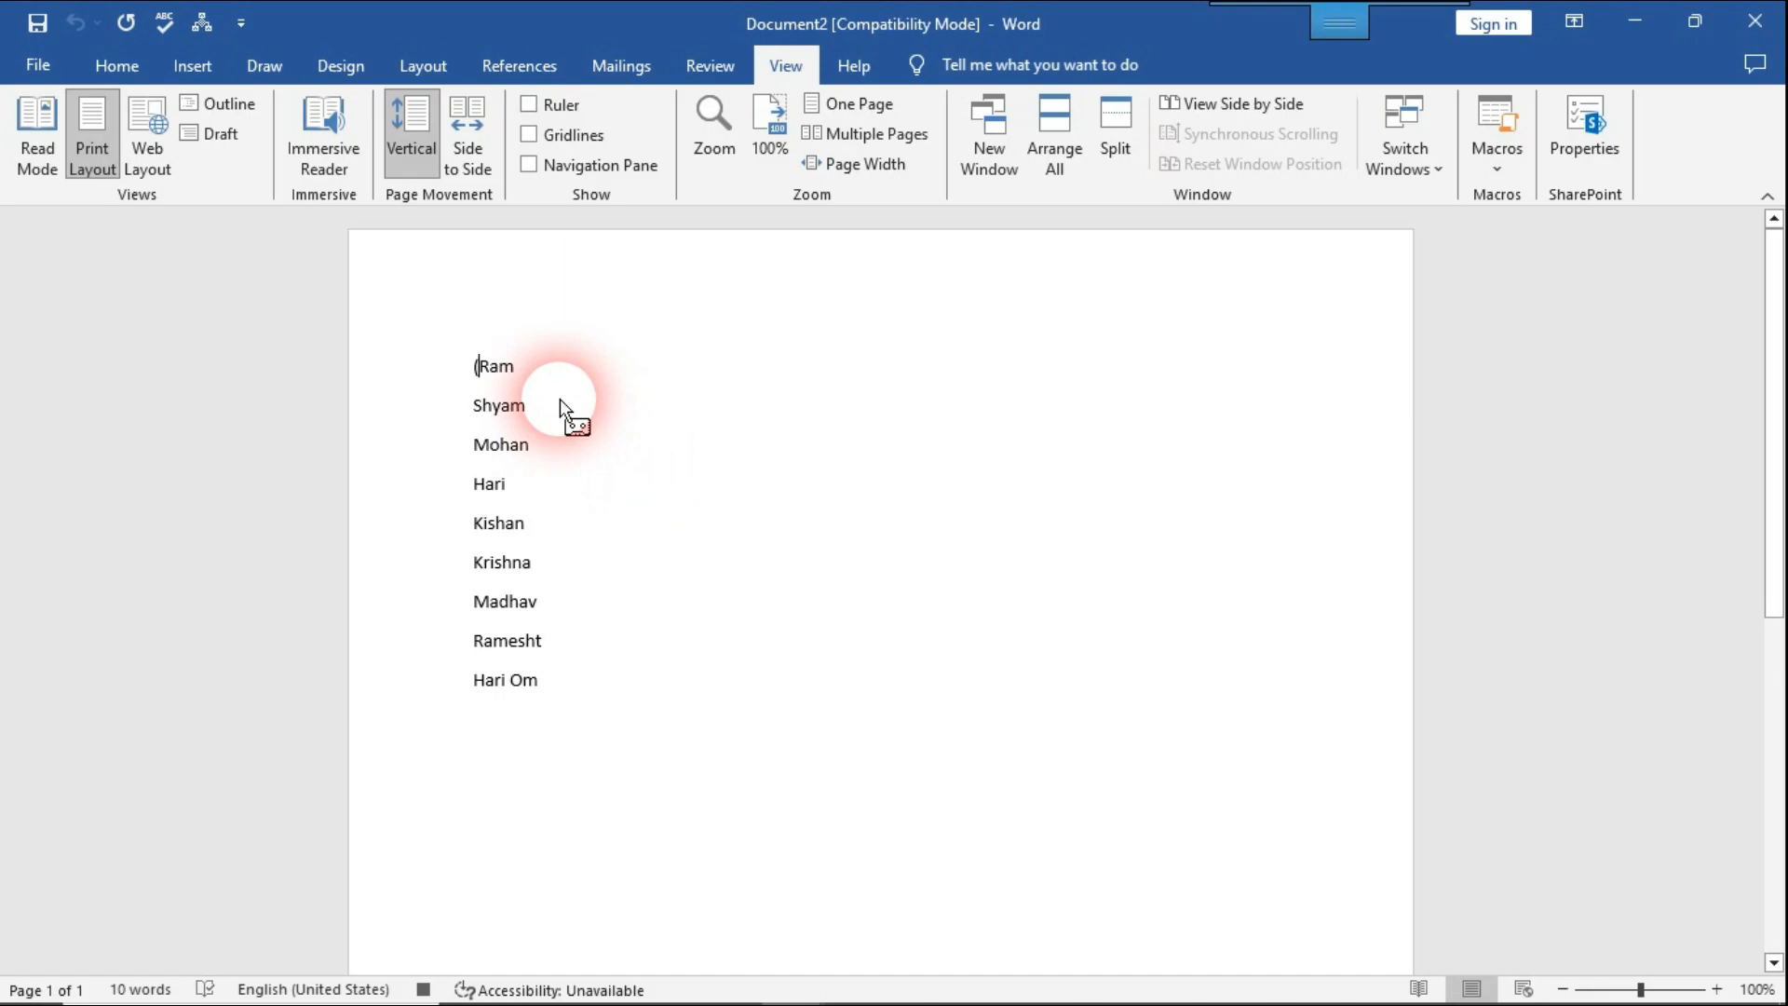
{"action": "key", "text": "End"}
{"action": "type", "text": ")"}
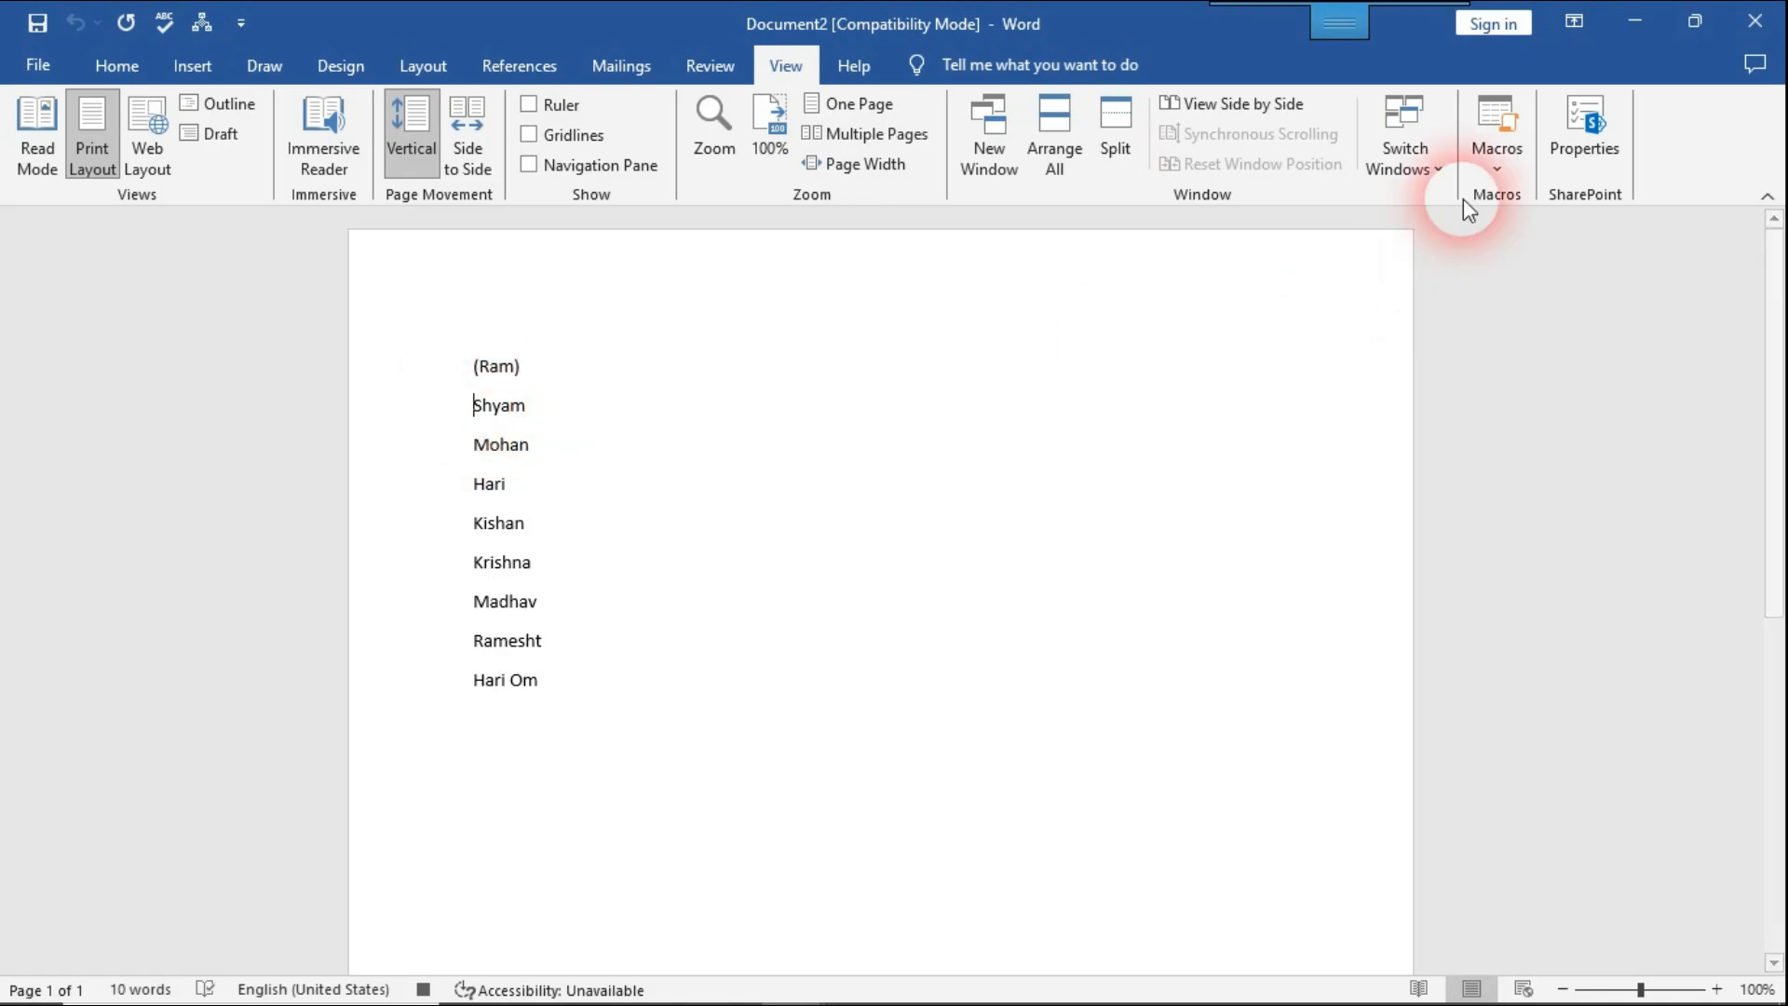
{"action": "left_click", "coordinate": [1497, 166]}
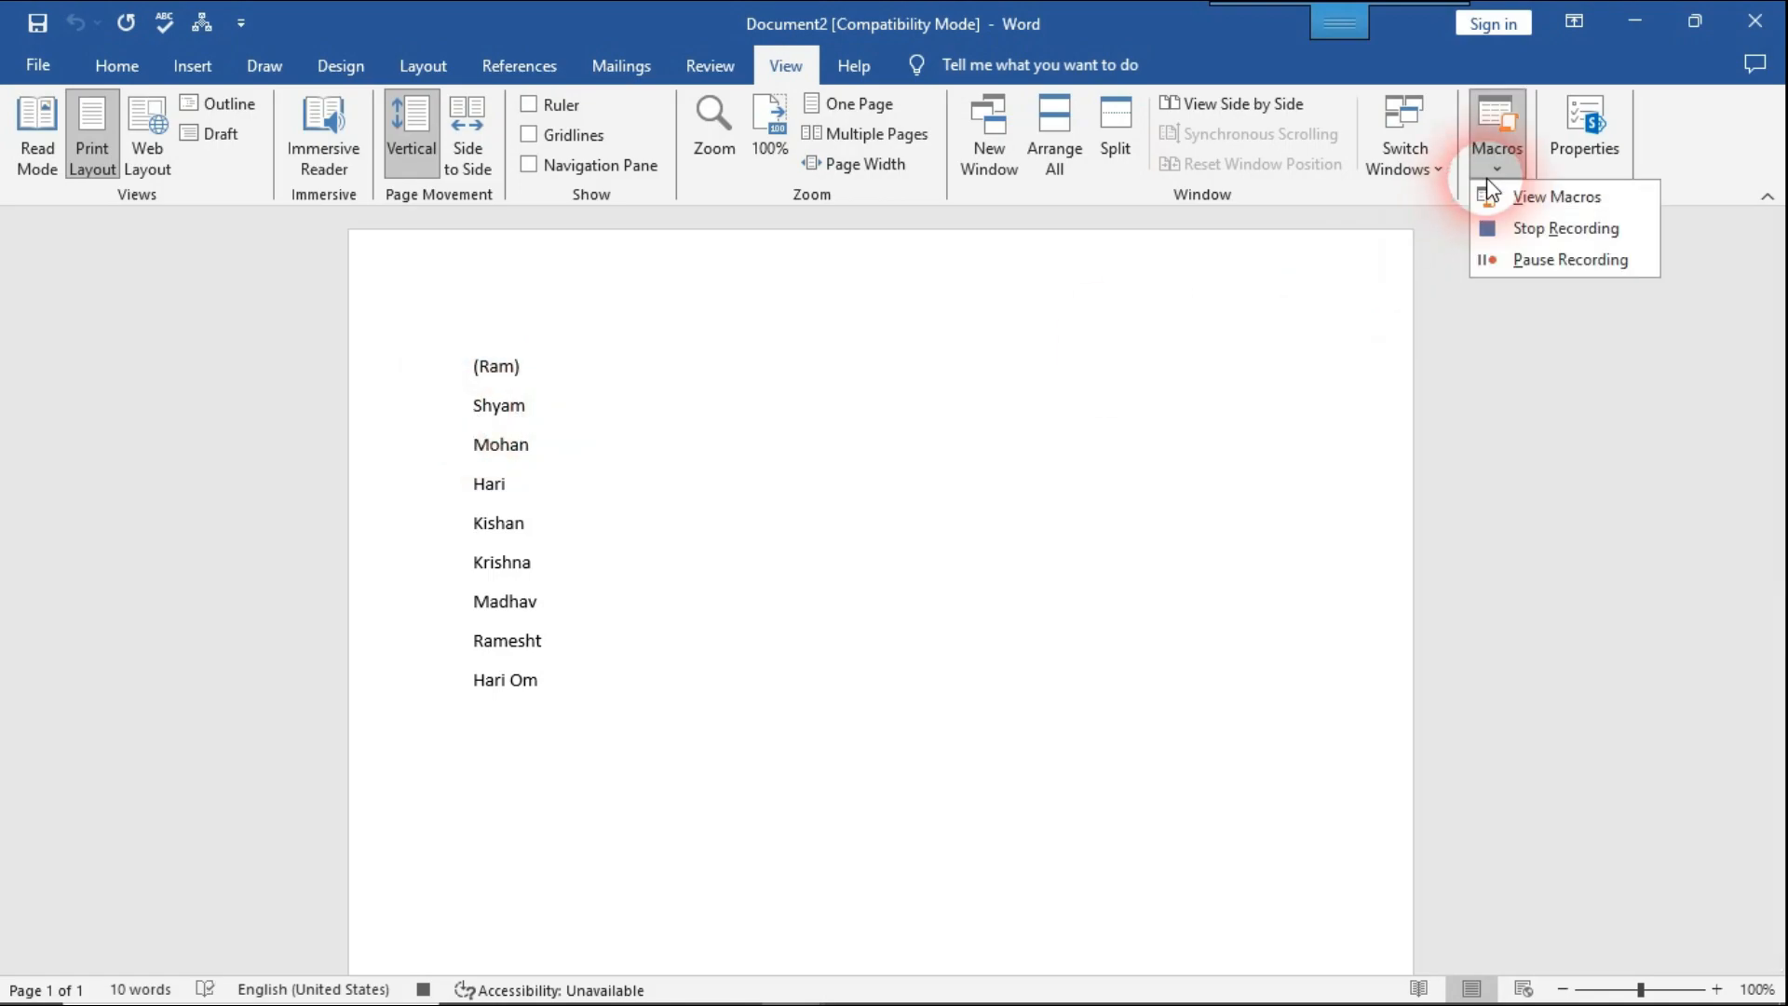
{"action": "left_click", "coordinate": [1528, 229]}
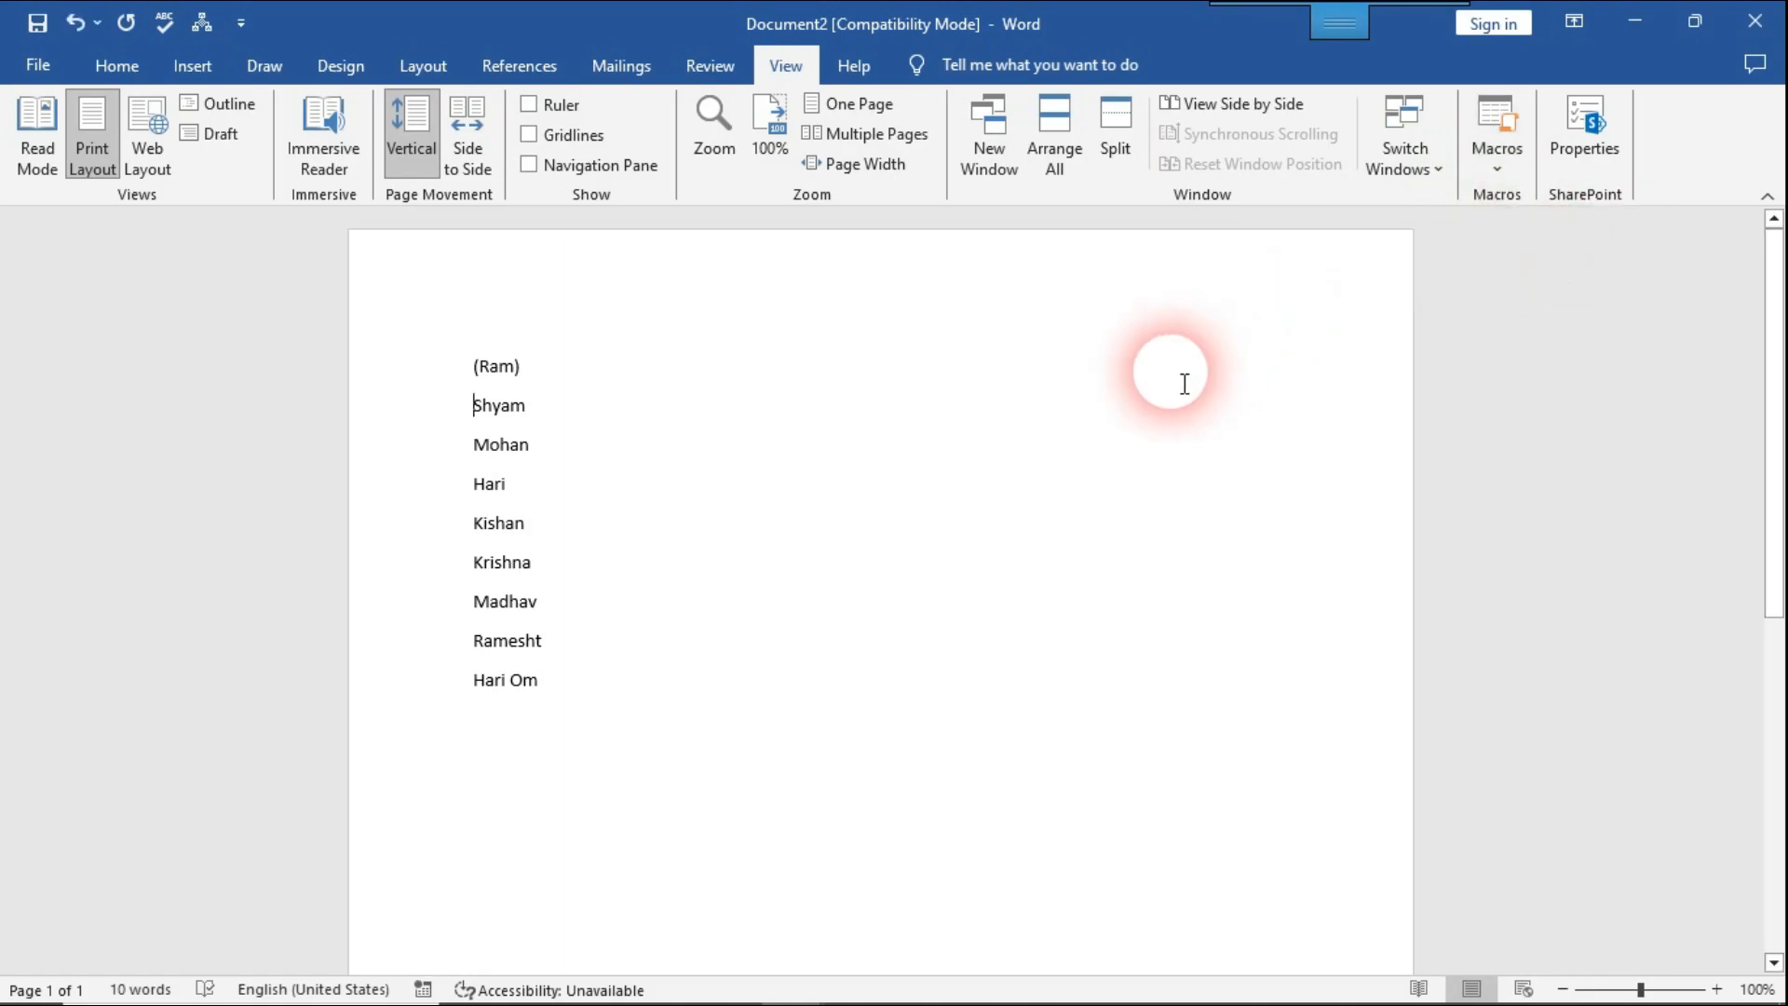
- Undo the parentheses added during recording and run the new macro on the first three list lines
{"action": "key", "text": "ctrl+z"}
{"action": "key", "text": "ctrl+z"}
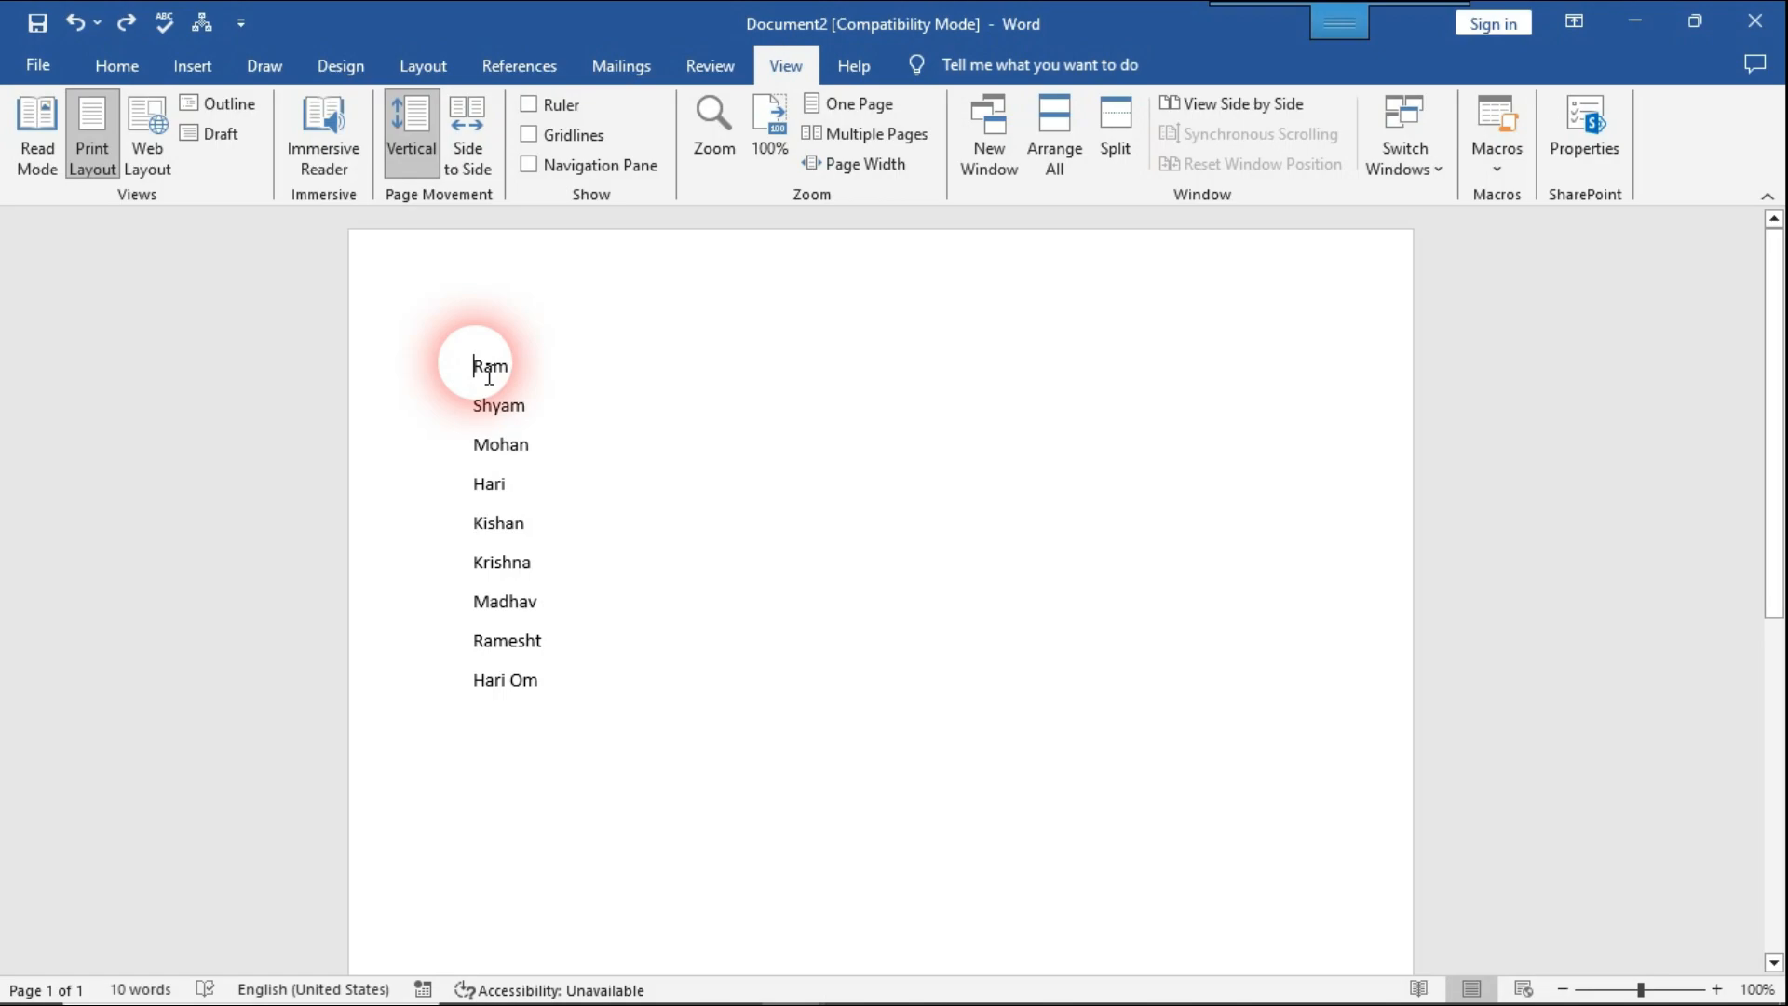
{"action": "key", "text": "ctrl+b"}
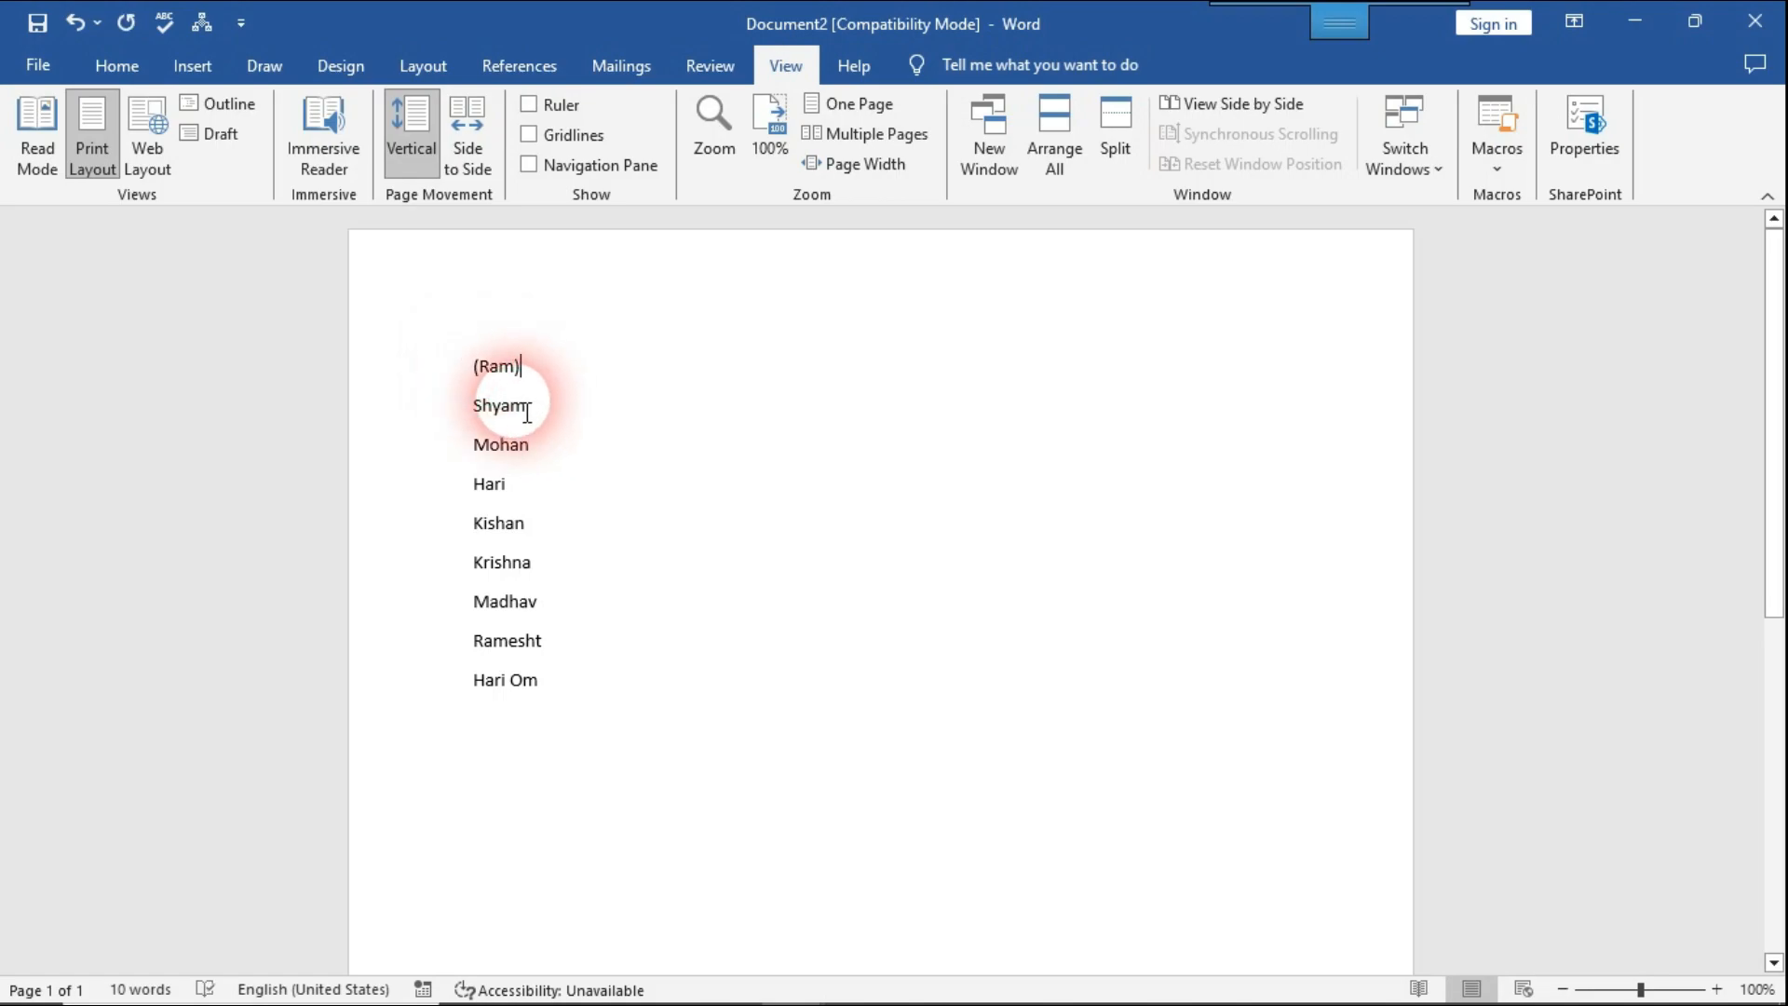
{"action": "left_click", "coordinate": [489, 419]}
{"action": "key", "text": "ctrl+b"}
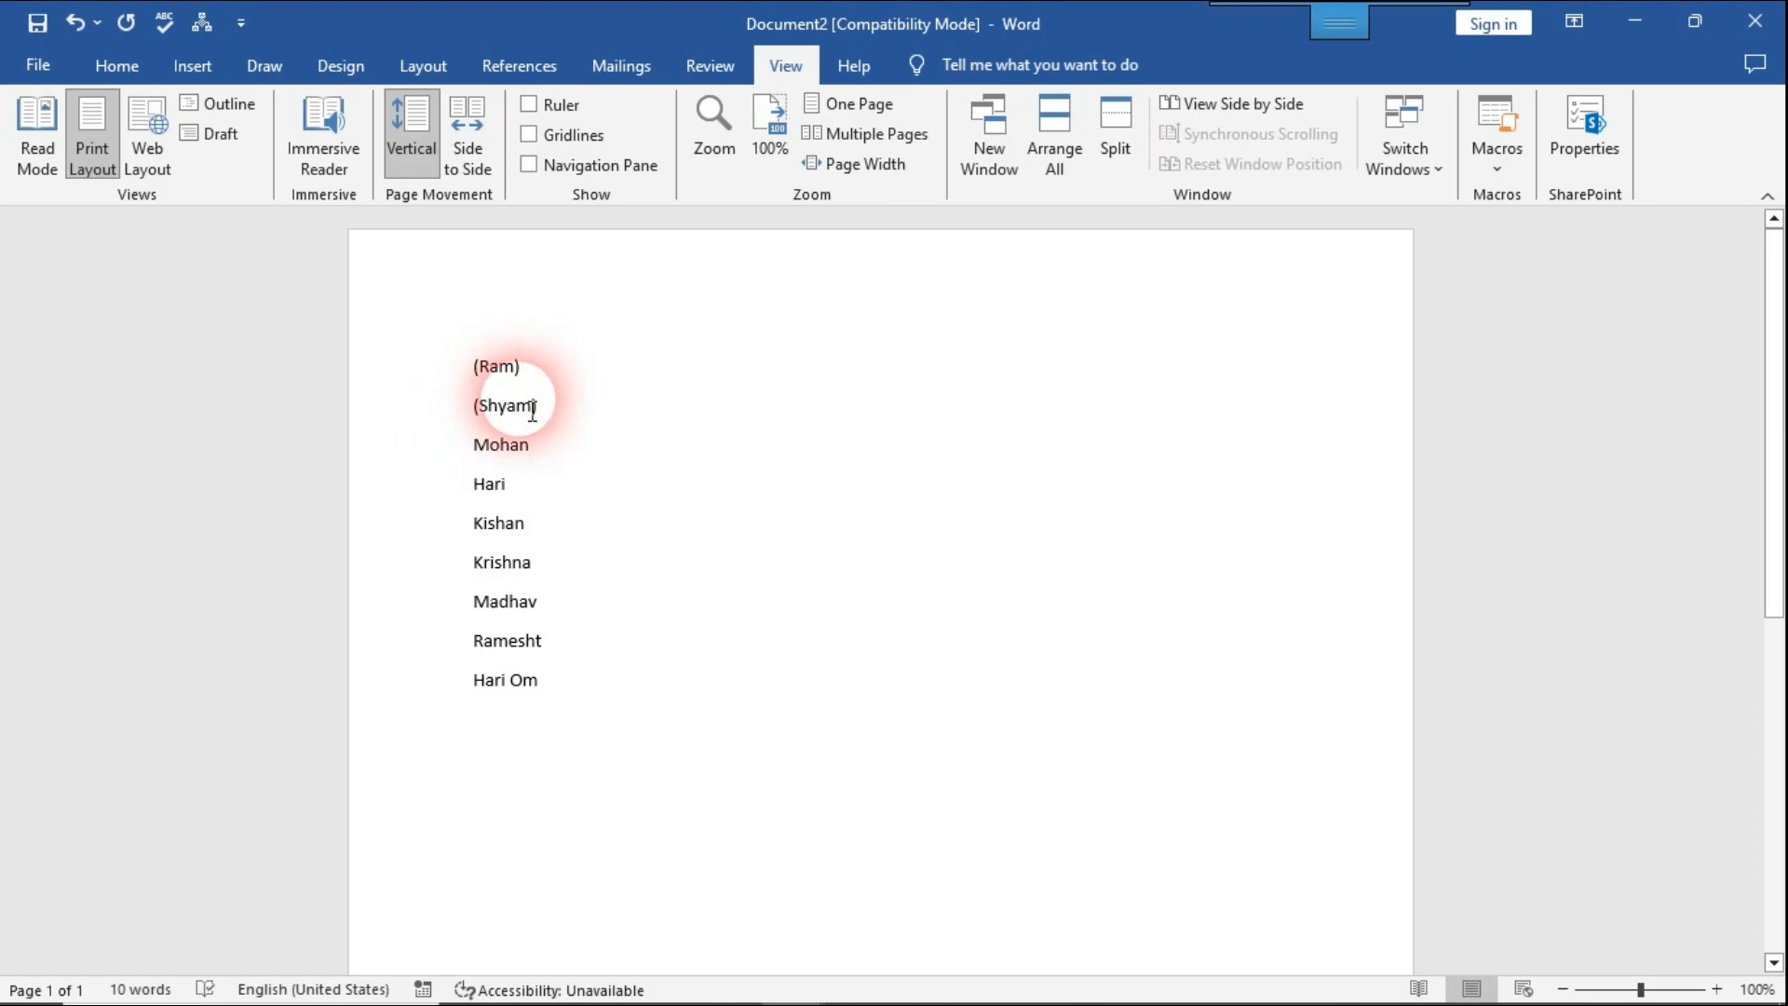
{"action": "left_click", "coordinate": [476, 456]}
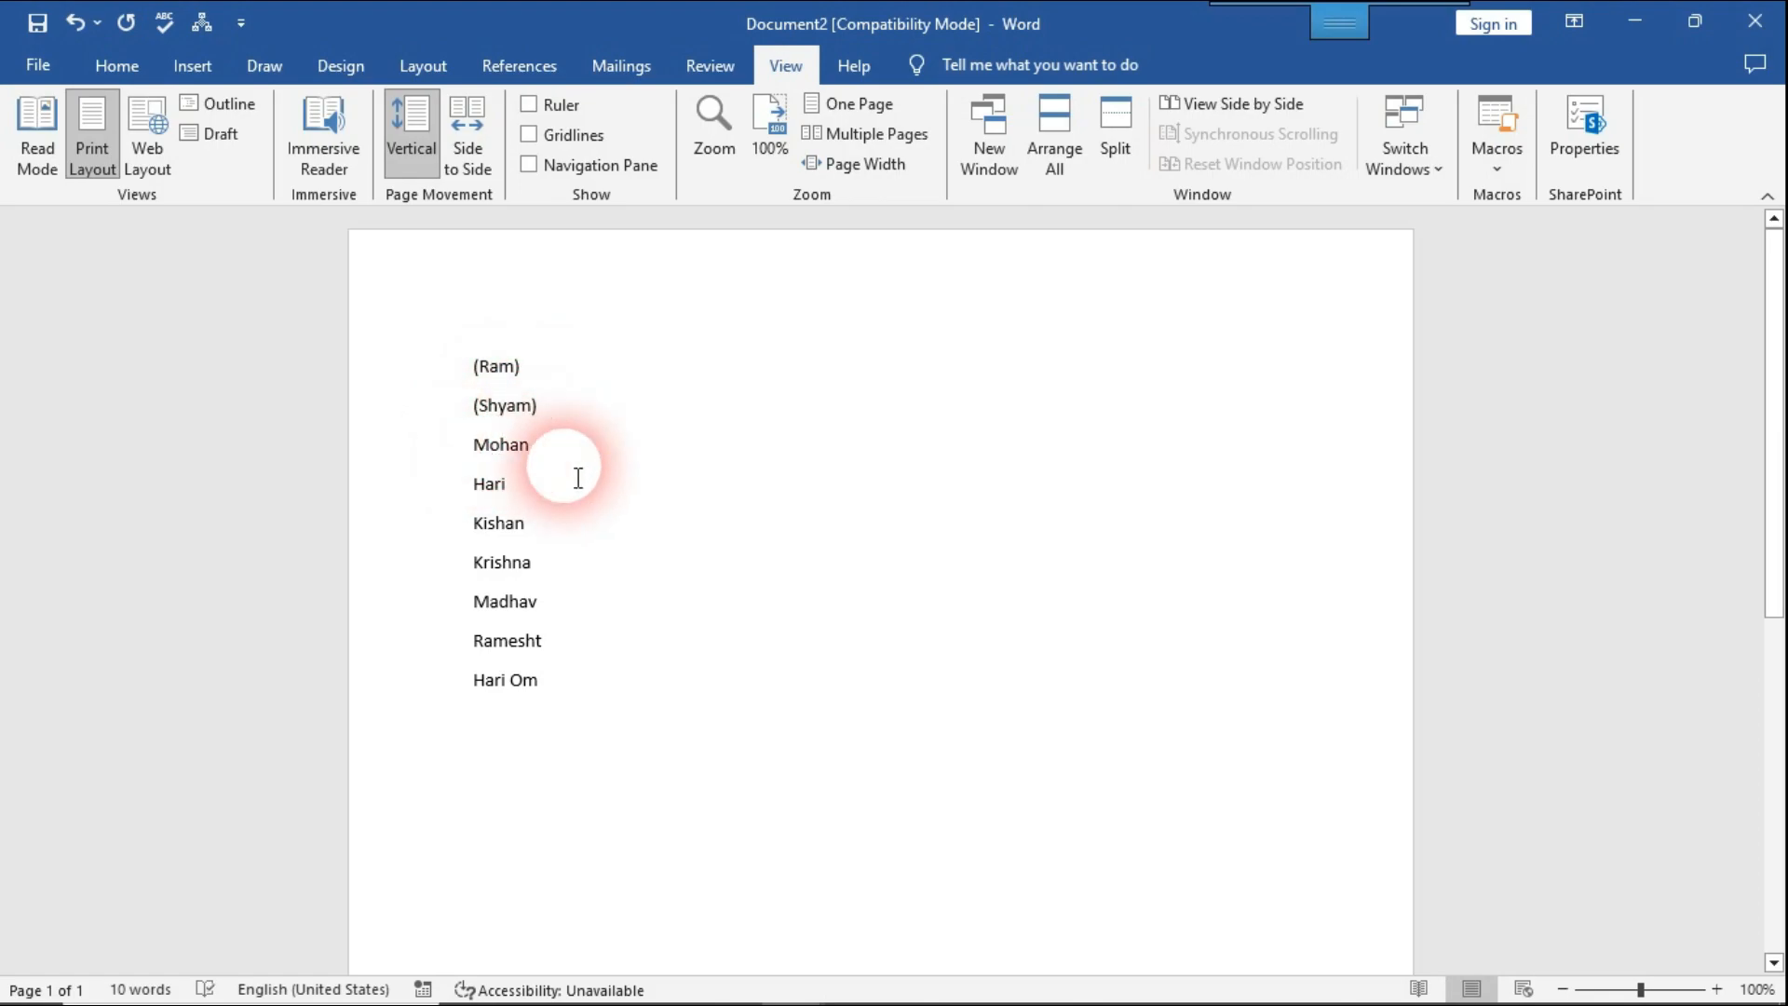
{"action": "key", "text": "ctrl+b"}
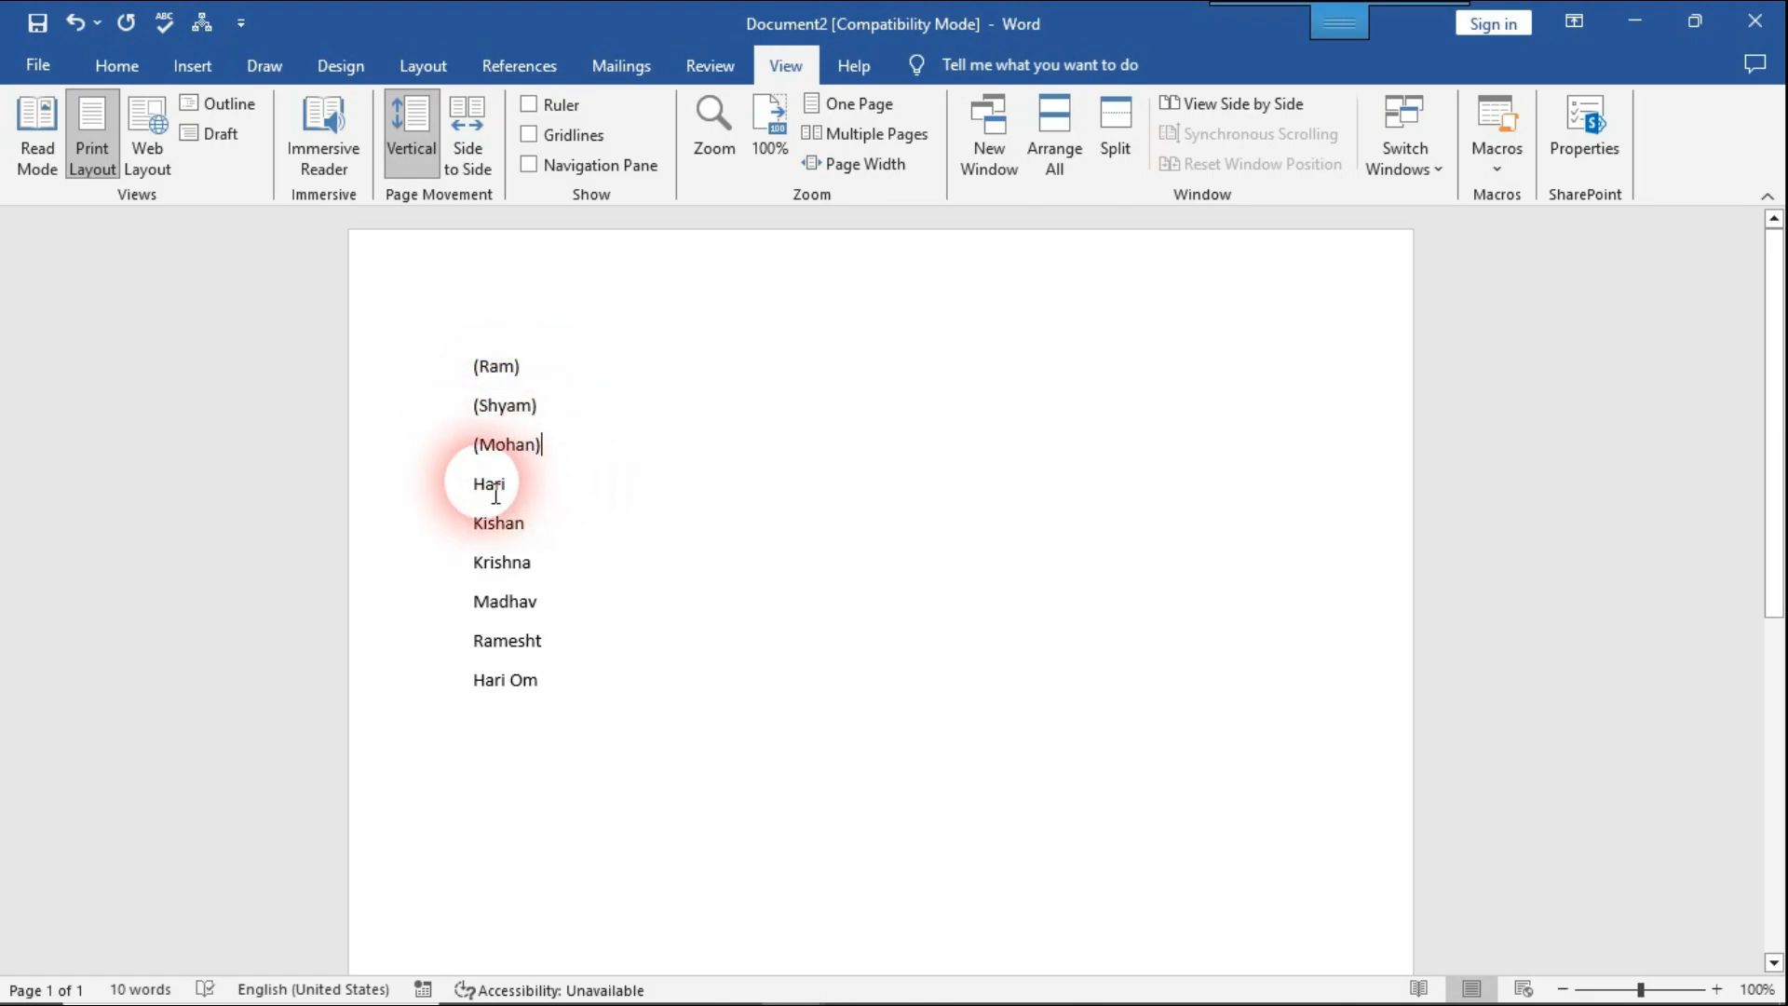
- Run the parentheses macro on the fourth, fifth and sixth lines of the list
{"action": "left_click", "coordinate": [475, 484]}
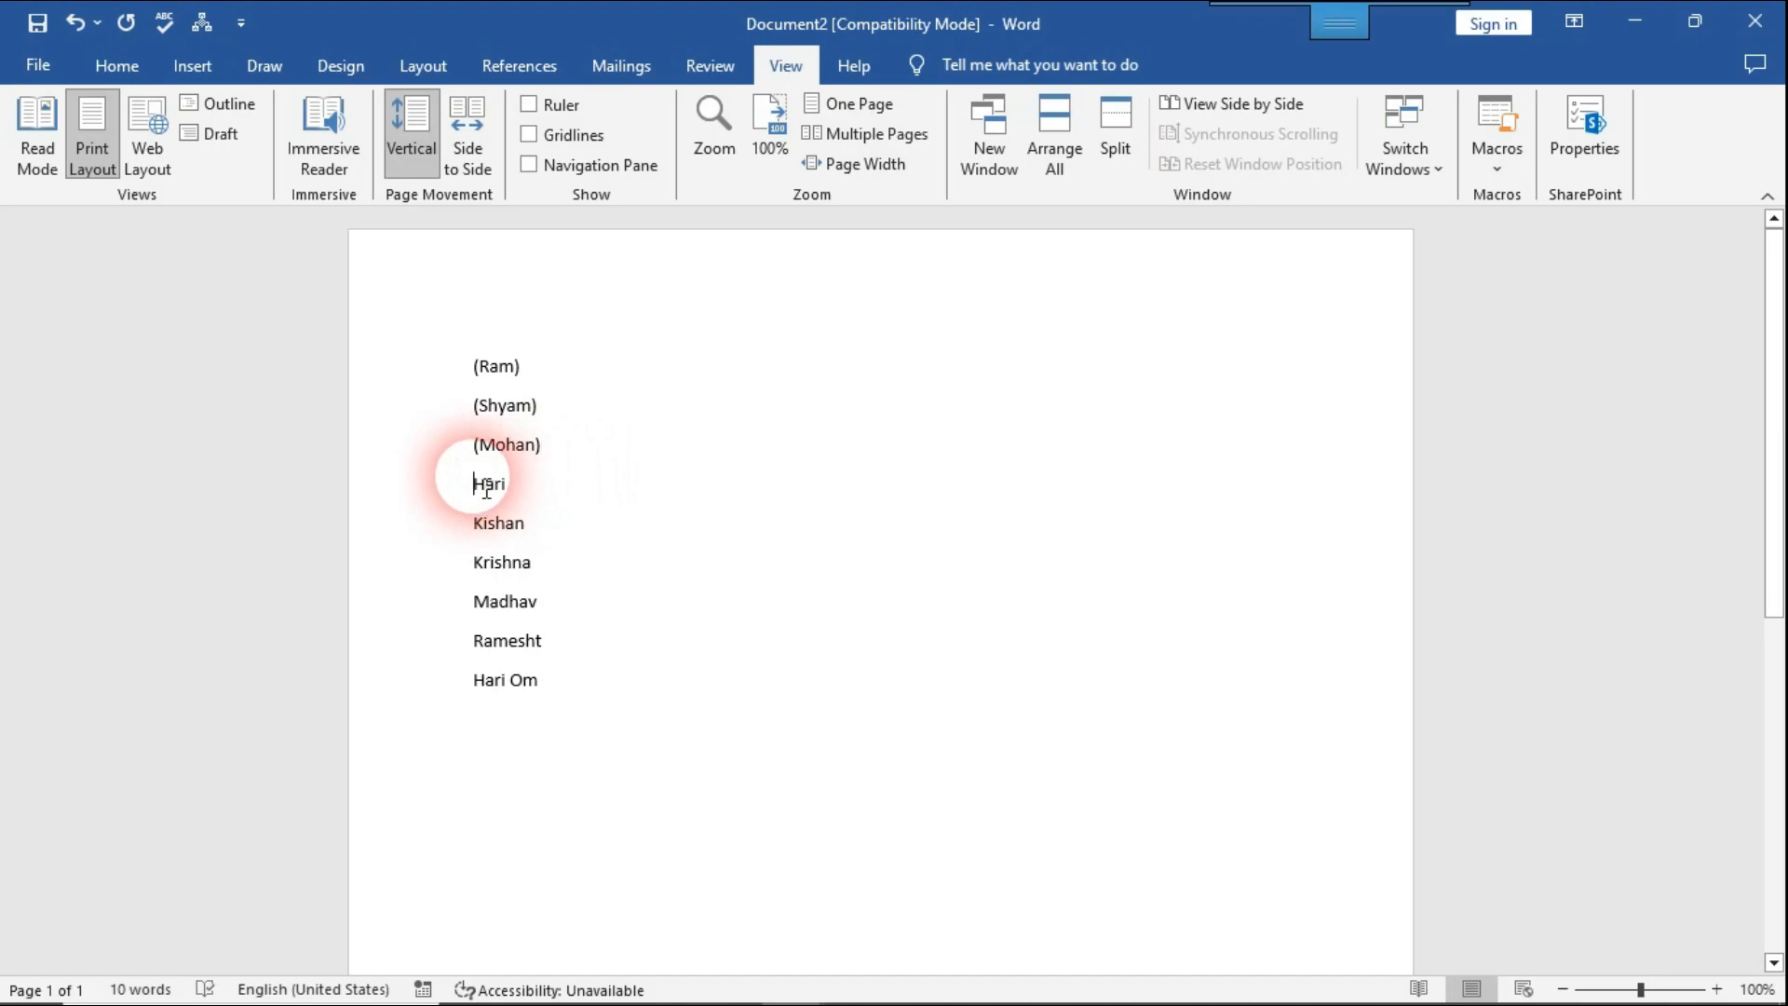
{"action": "key", "text": "ctrl+b"}
{"action": "left_click", "coordinate": [482, 527]}
{"action": "key", "text": "ctrl+b"}
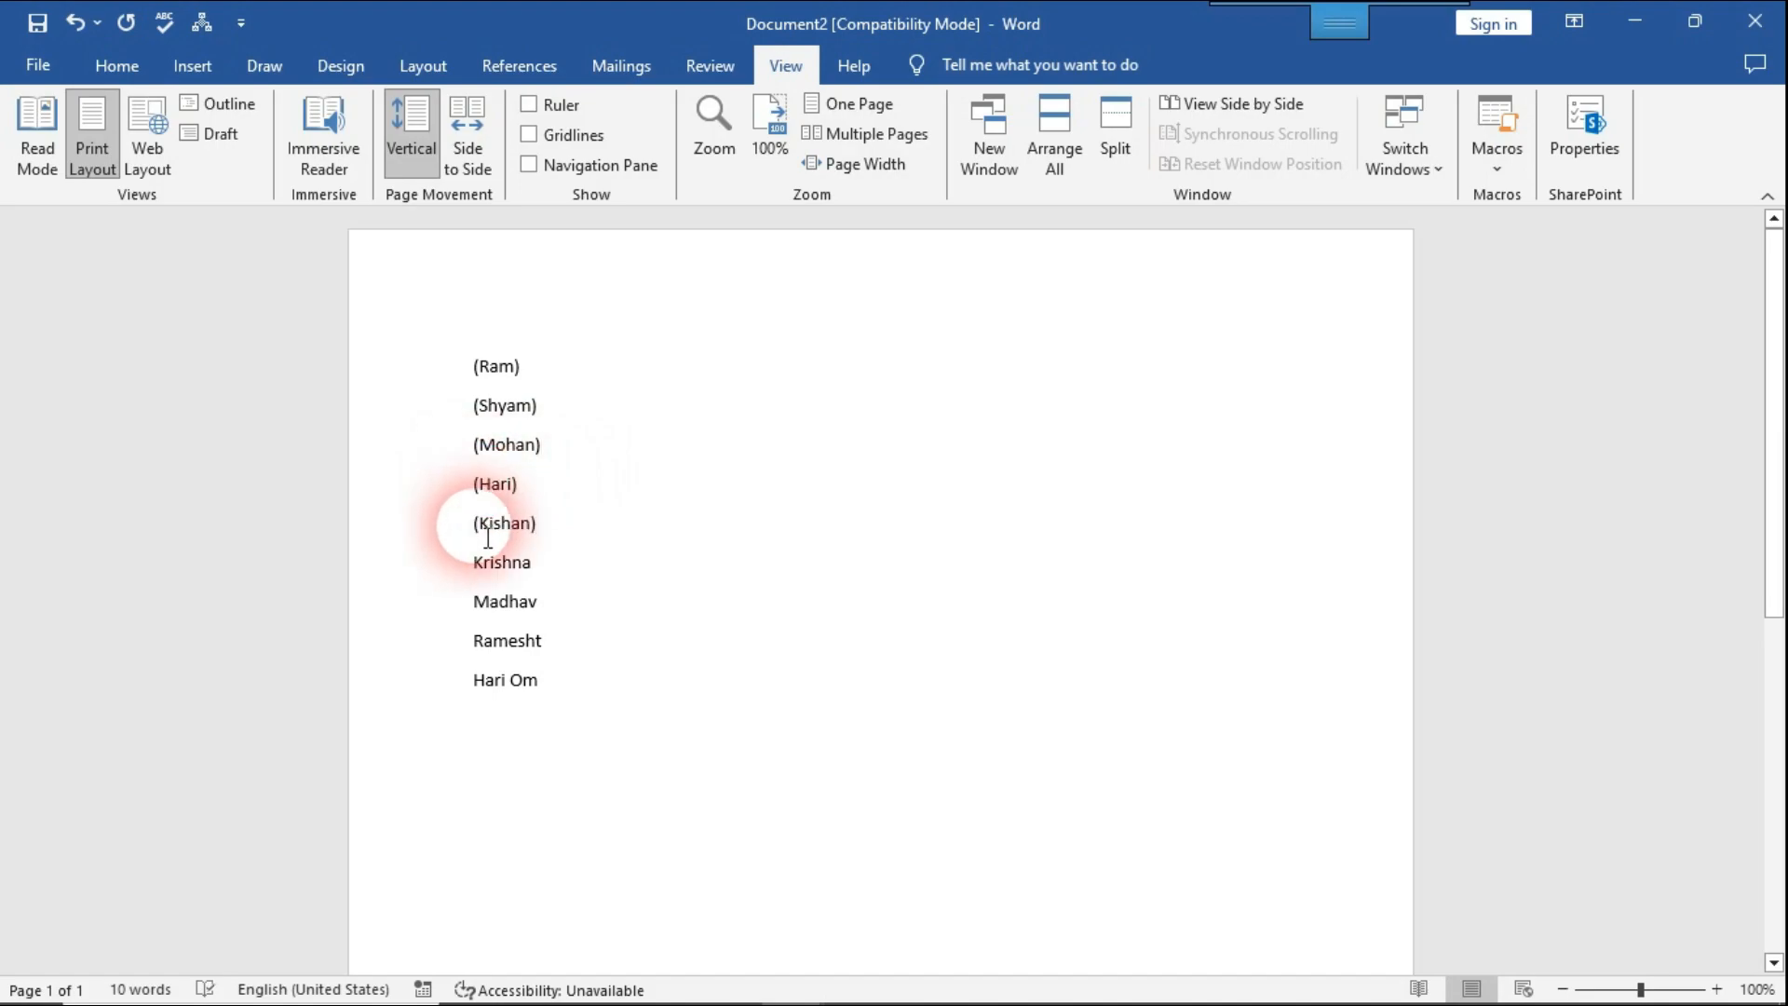
{"action": "left_click", "coordinate": [481, 576]}
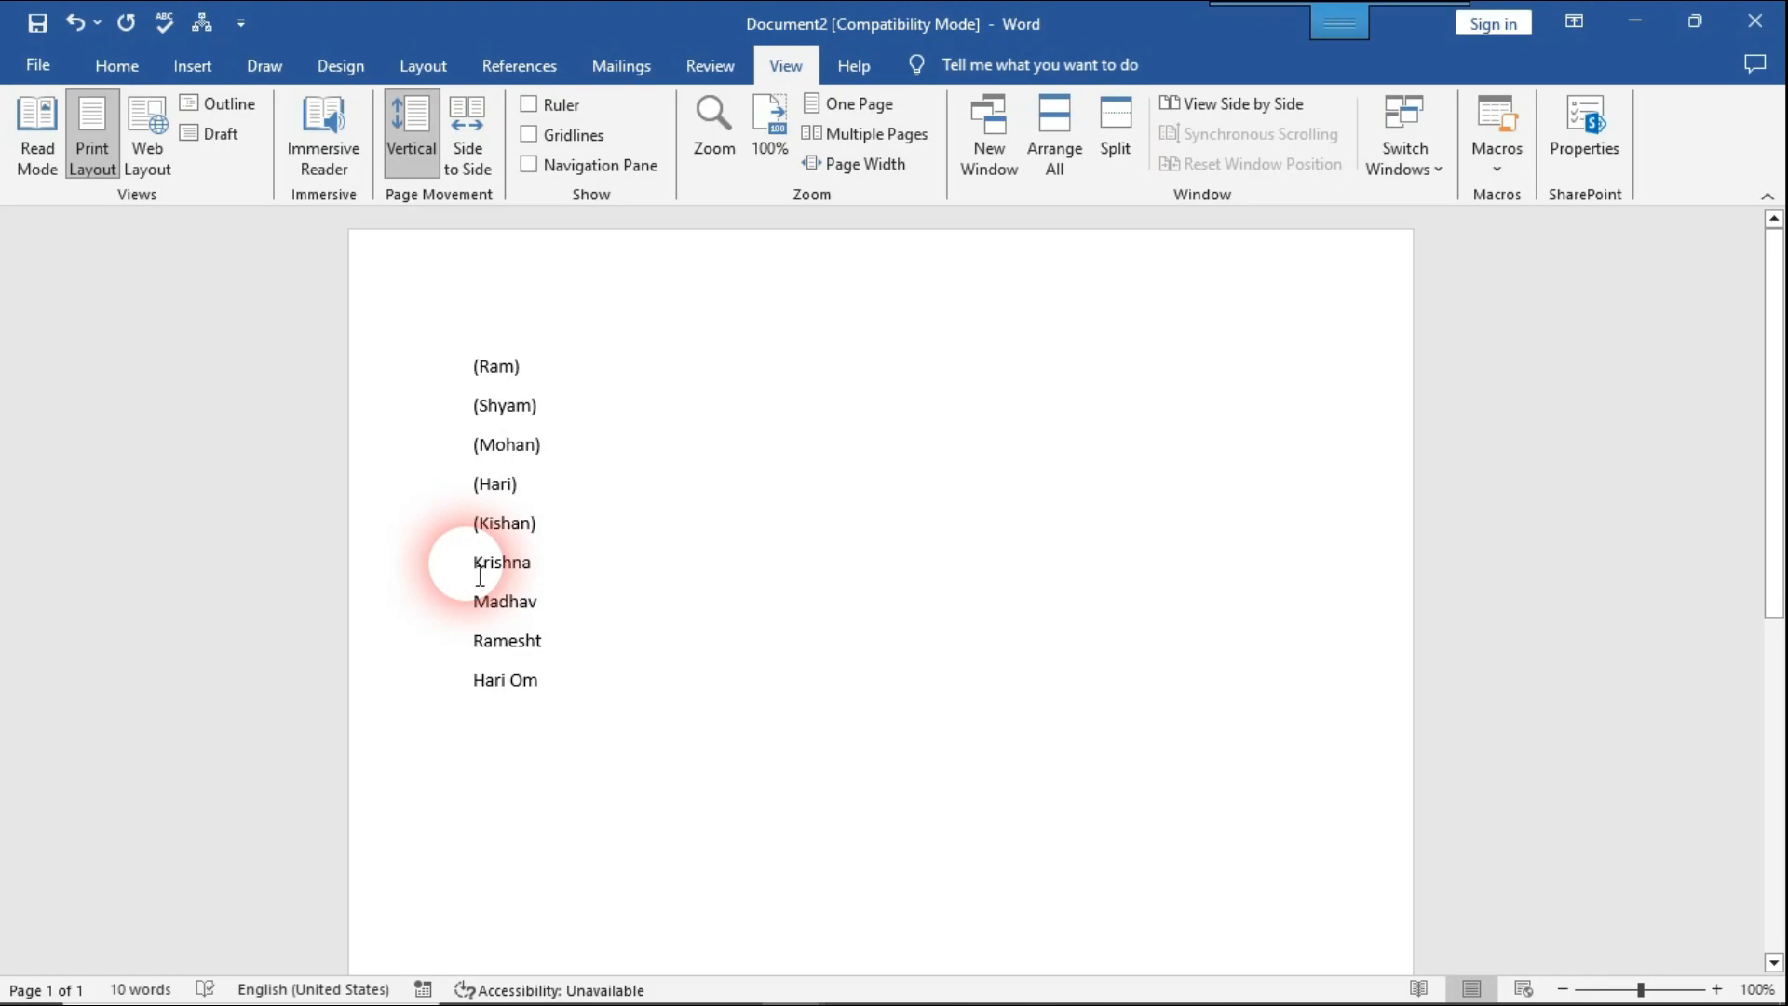
{"action": "key", "text": "ctrl+b"}
- Run the parentheses macro on the last three lines of the list
{"action": "left_click", "coordinate": [483, 616]}
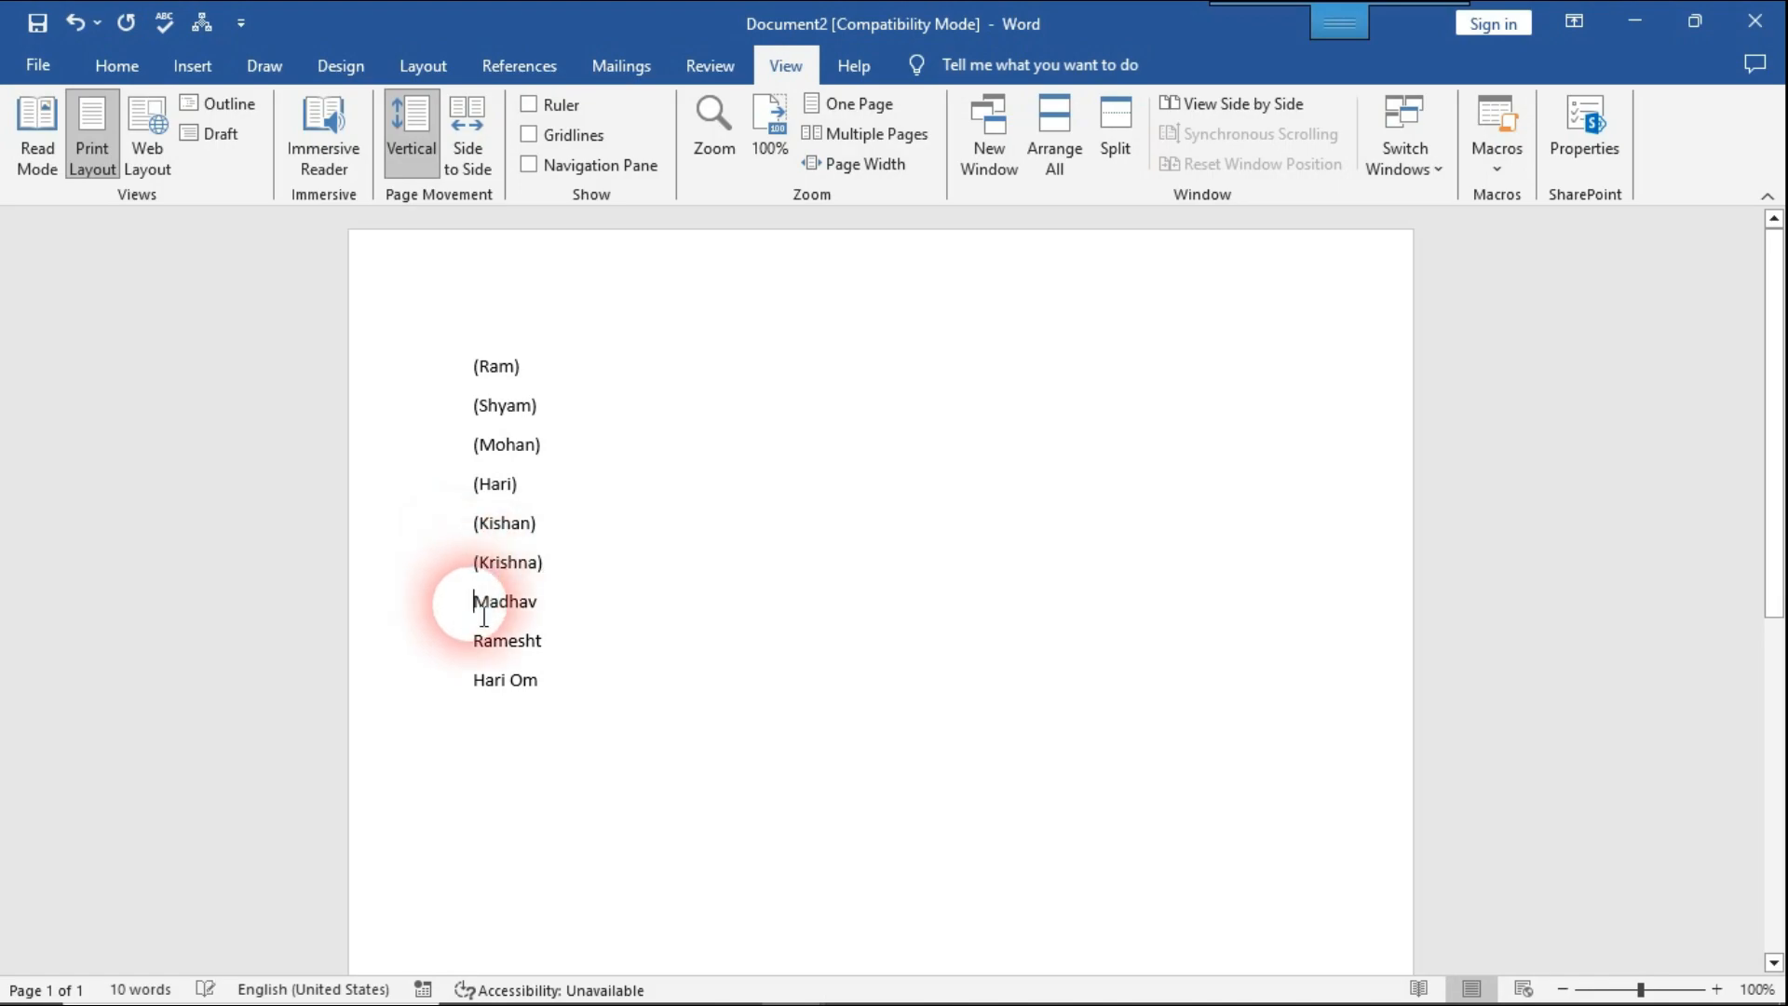
{"action": "key", "text": "ctrl+b"}
{"action": "left_click", "coordinate": [487, 650]}
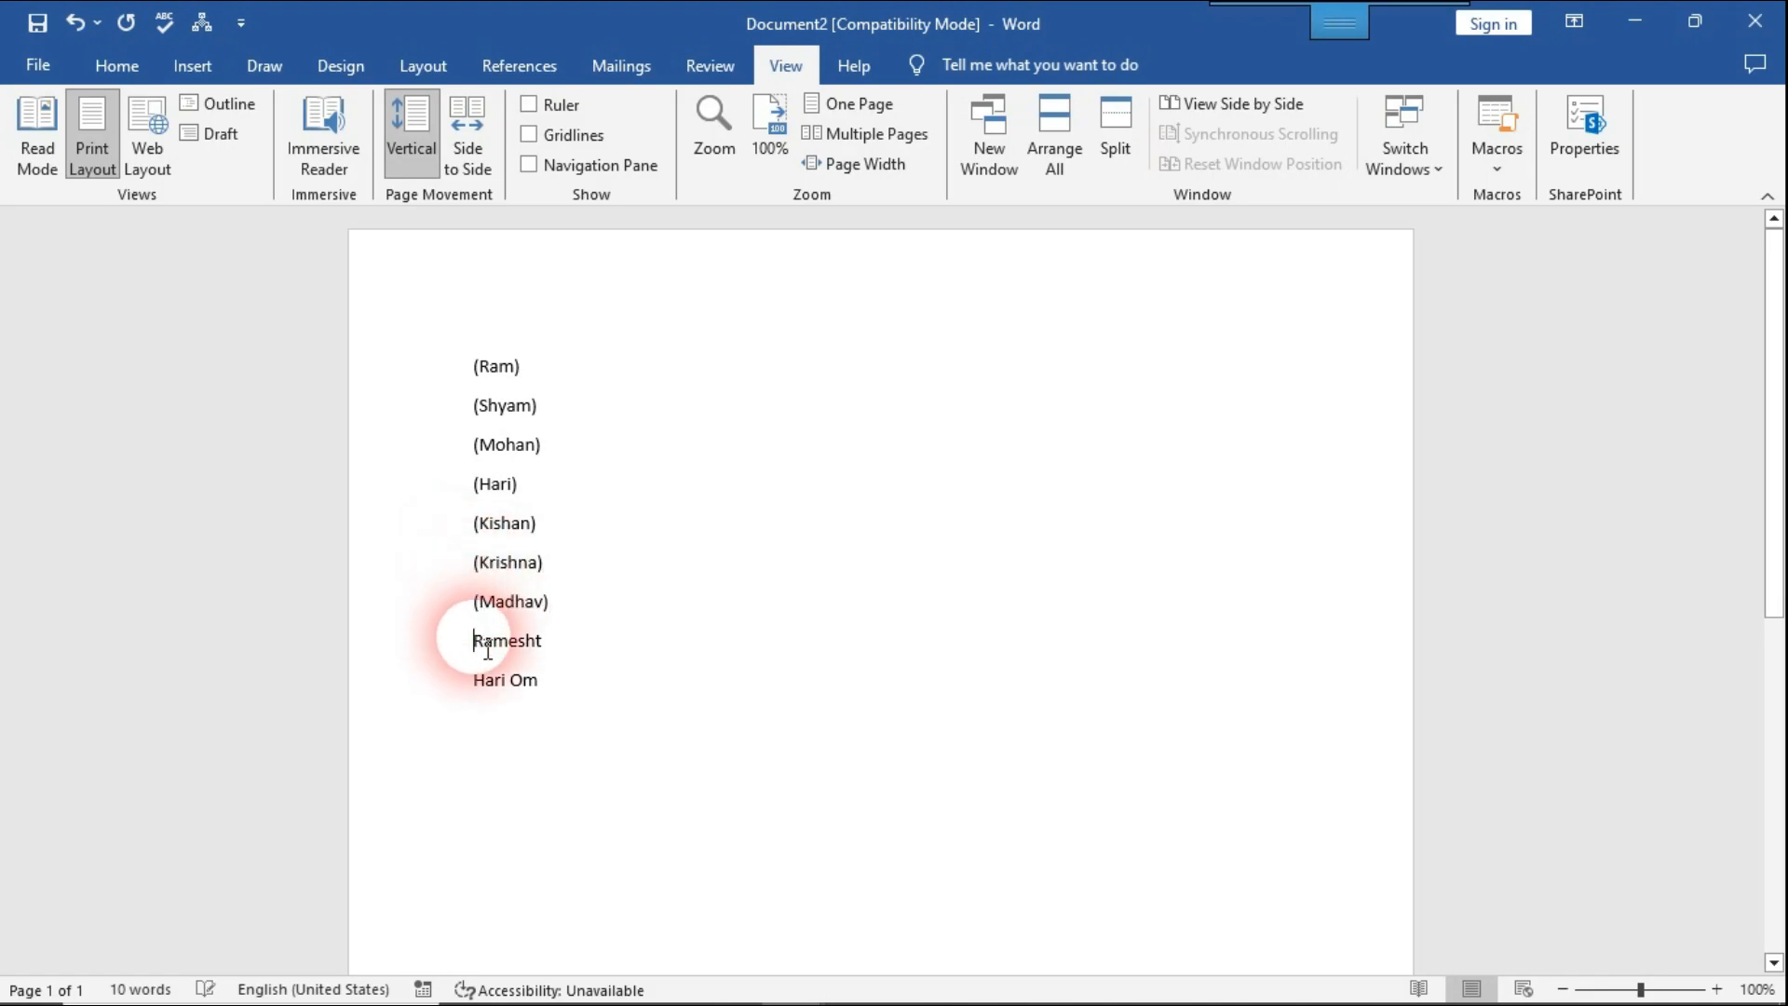
{"action": "key", "text": "ctrl+b"}
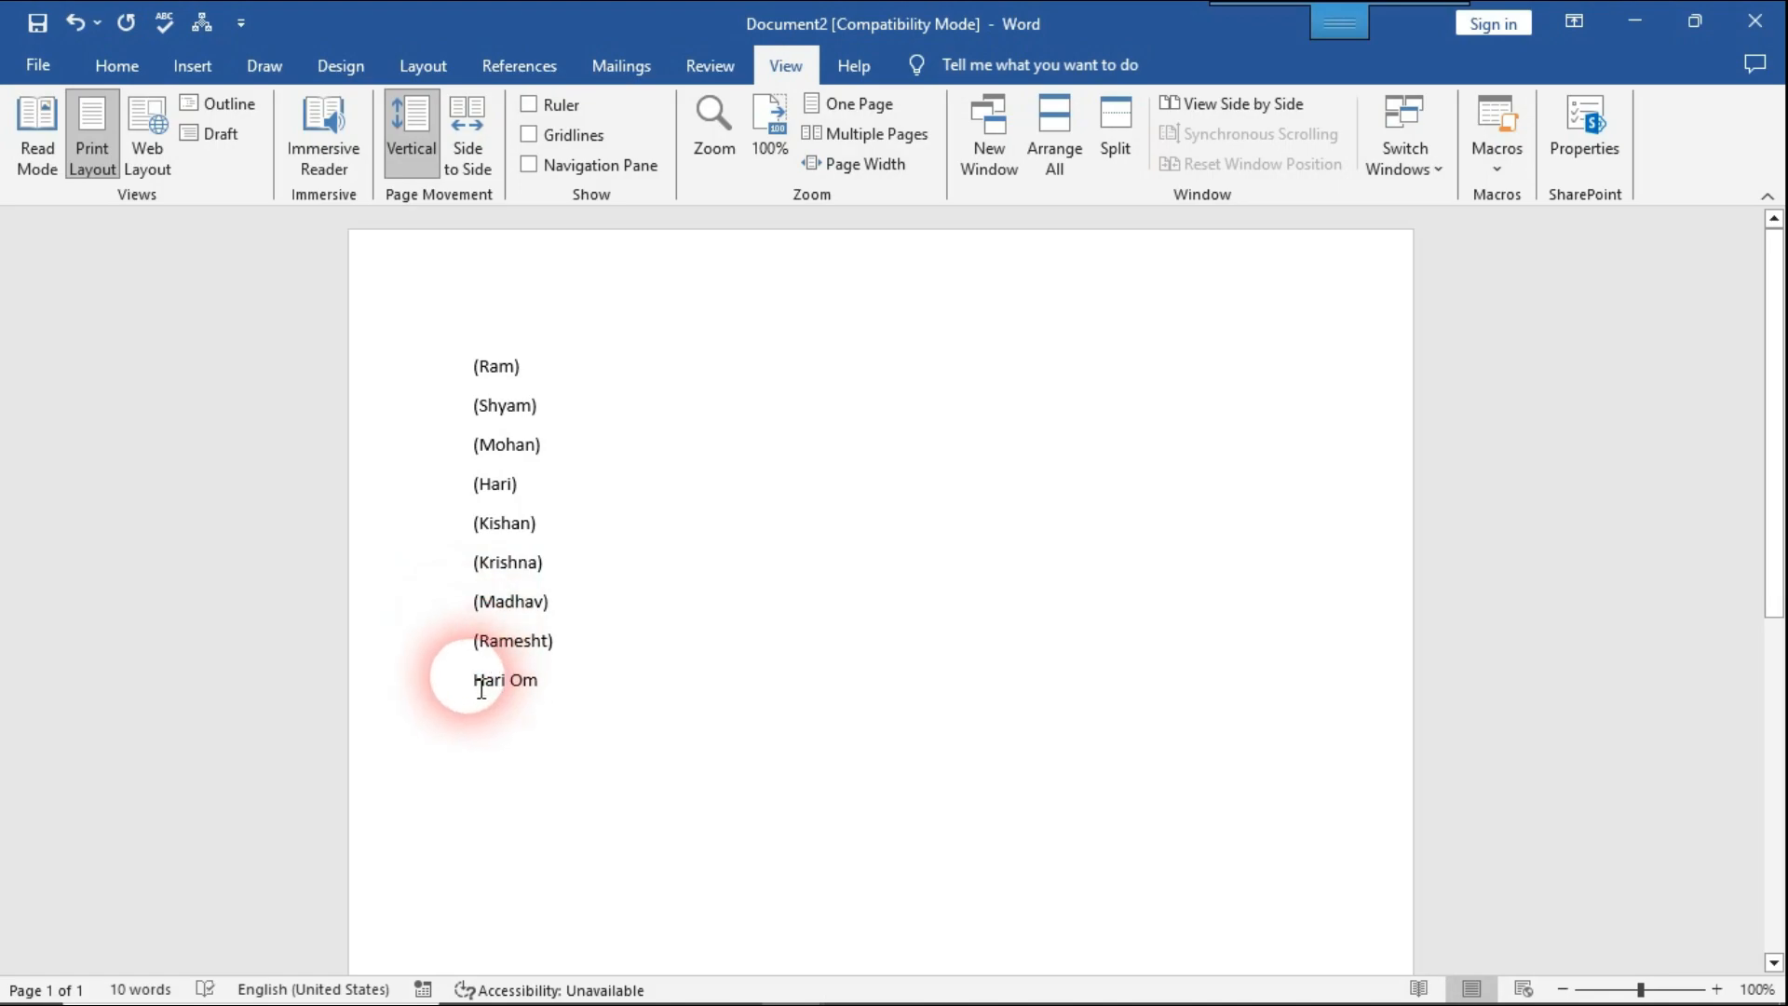
{"action": "key", "text": "ctrl+b"}
- Create a blank document and start recording a macro named Ram with the shortcut Alt+Shift+Q
{"action": "key", "text": "ctrl+n"}
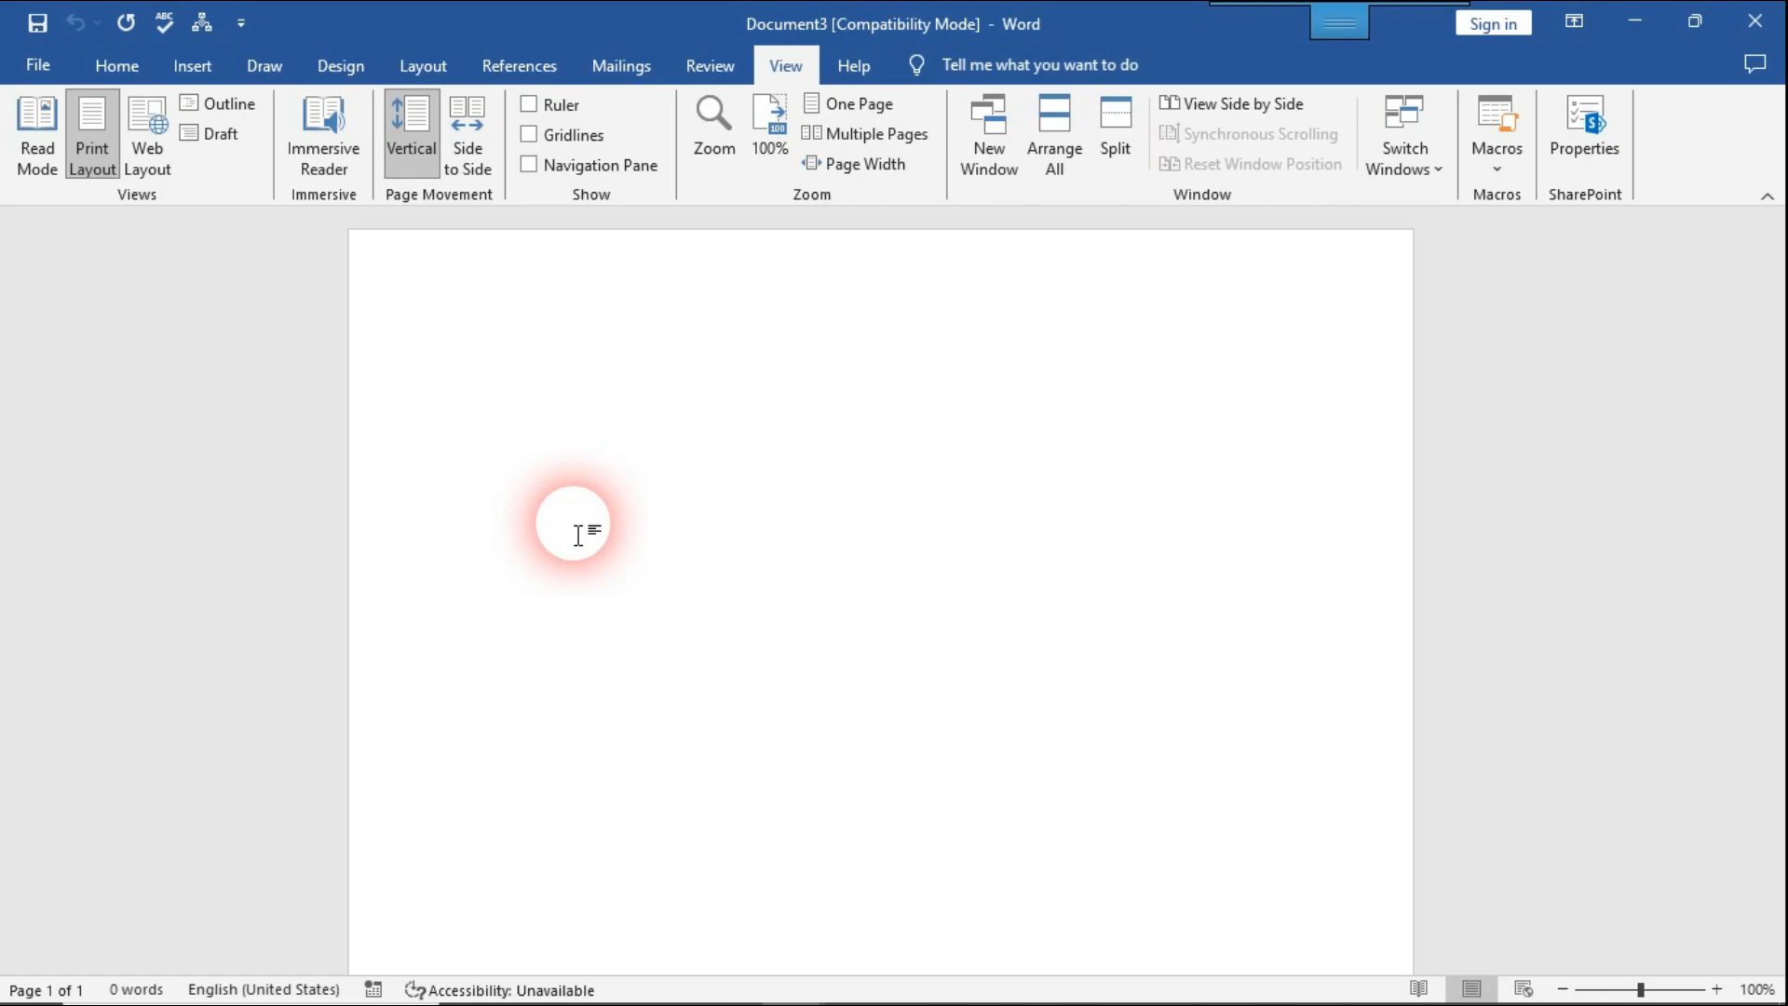
{"action": "left_click", "coordinate": [1523, 173]}
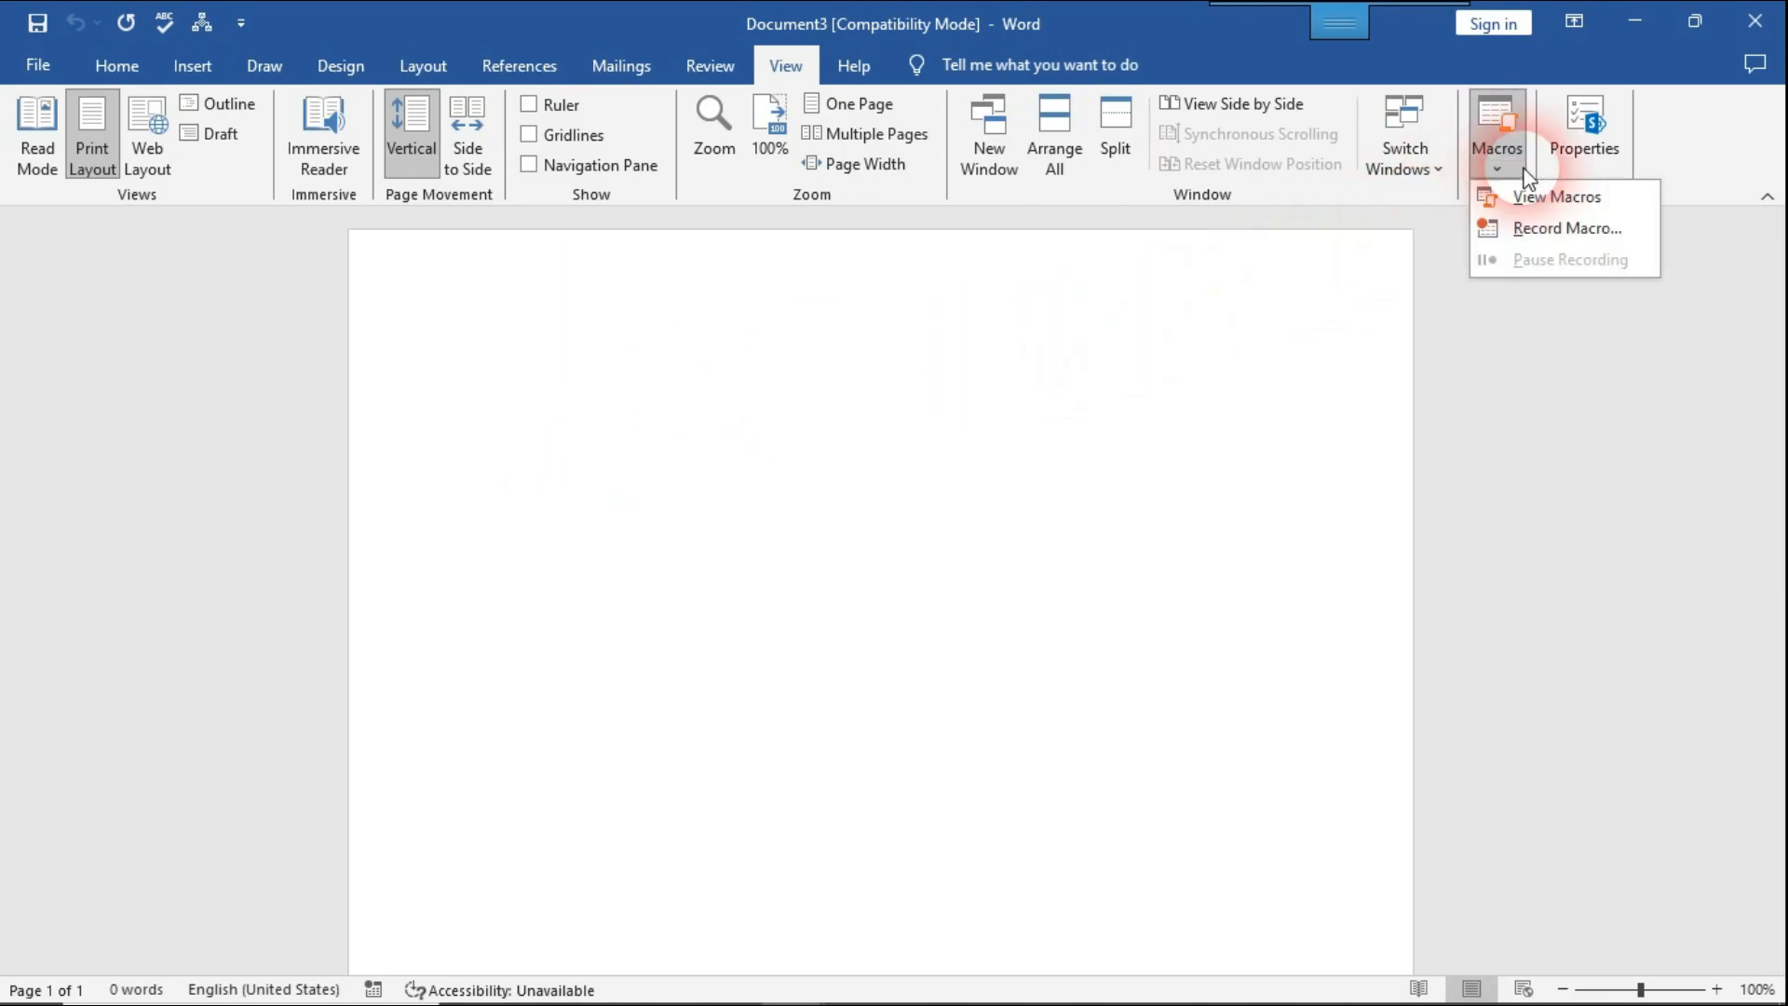
{"action": "left_click", "coordinate": [1592, 233]}
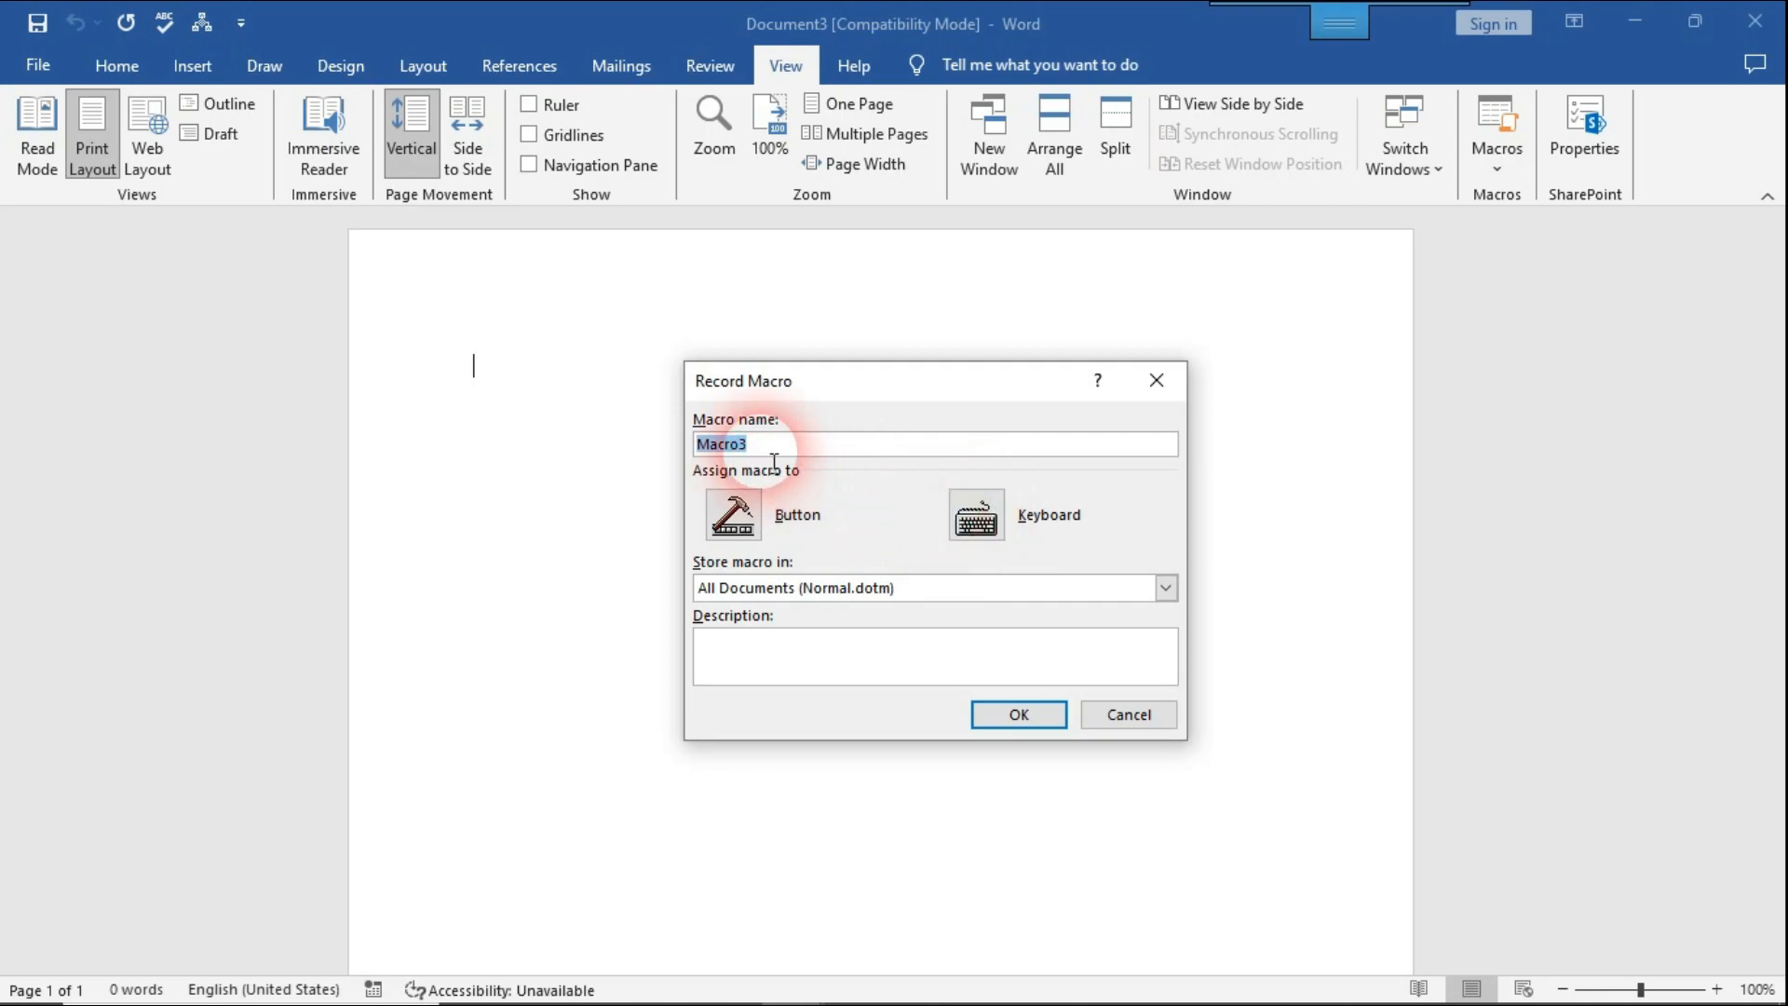
{"action": "type", "text": "Ram"}
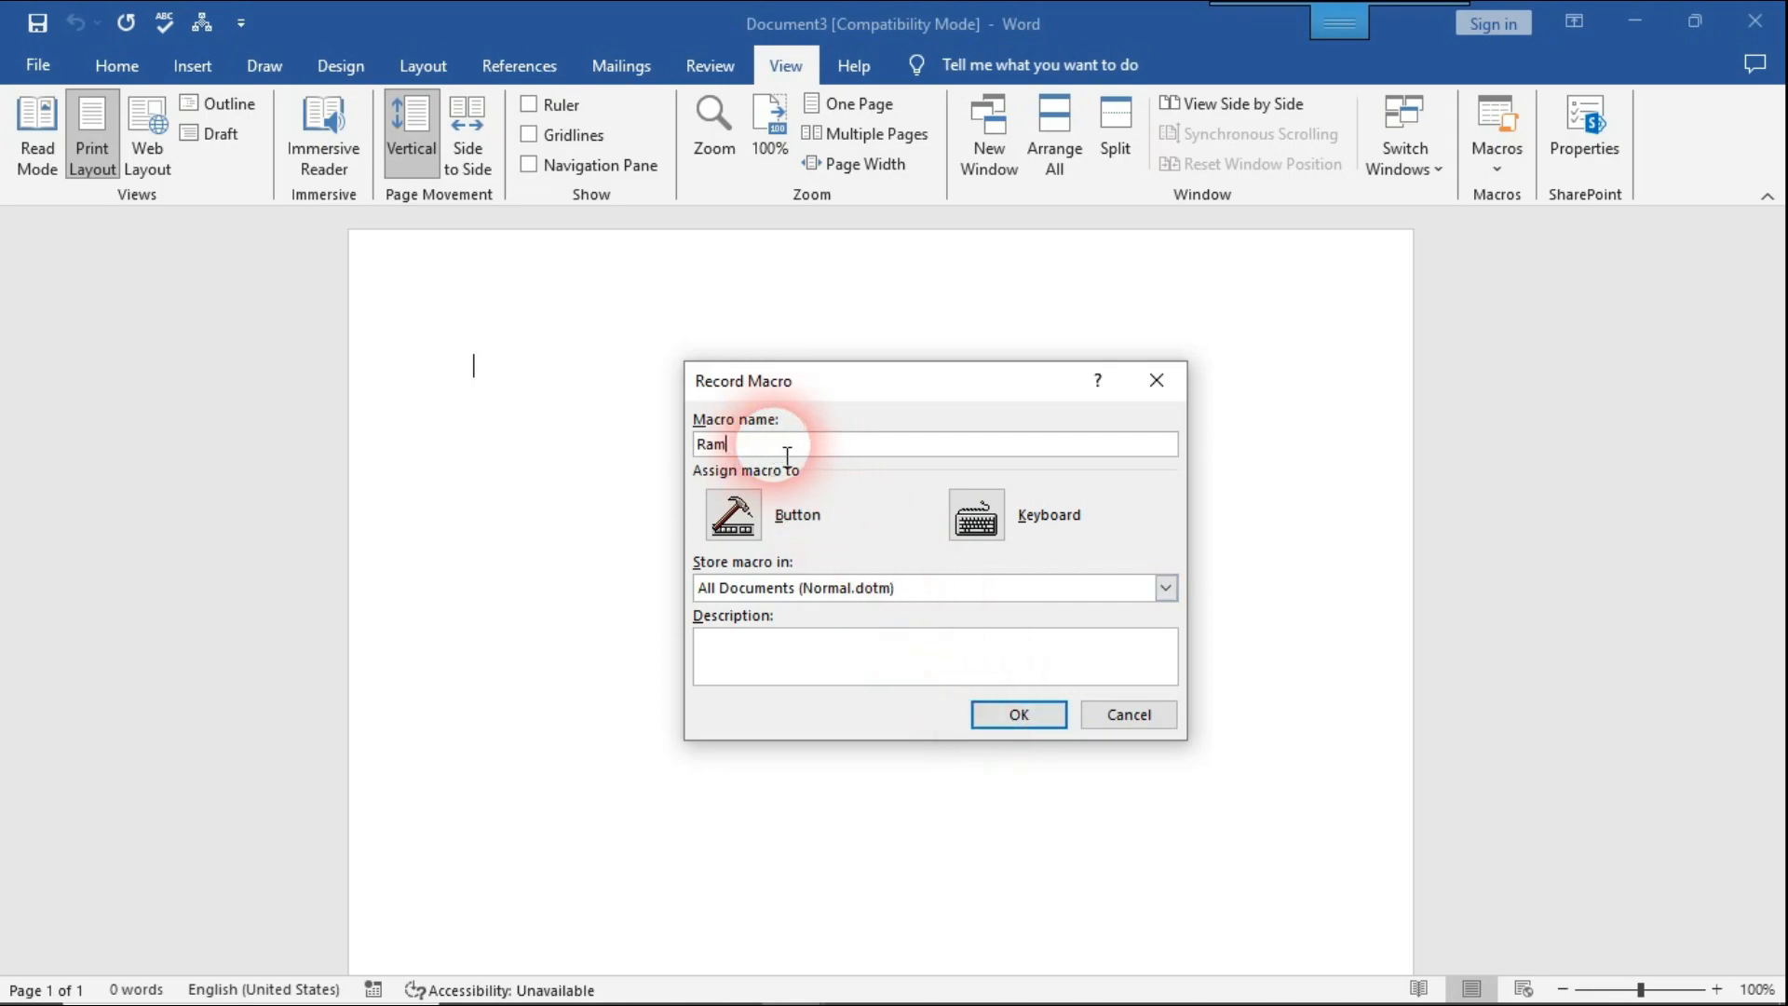
{"action": "left_click", "coordinate": [974, 524]}
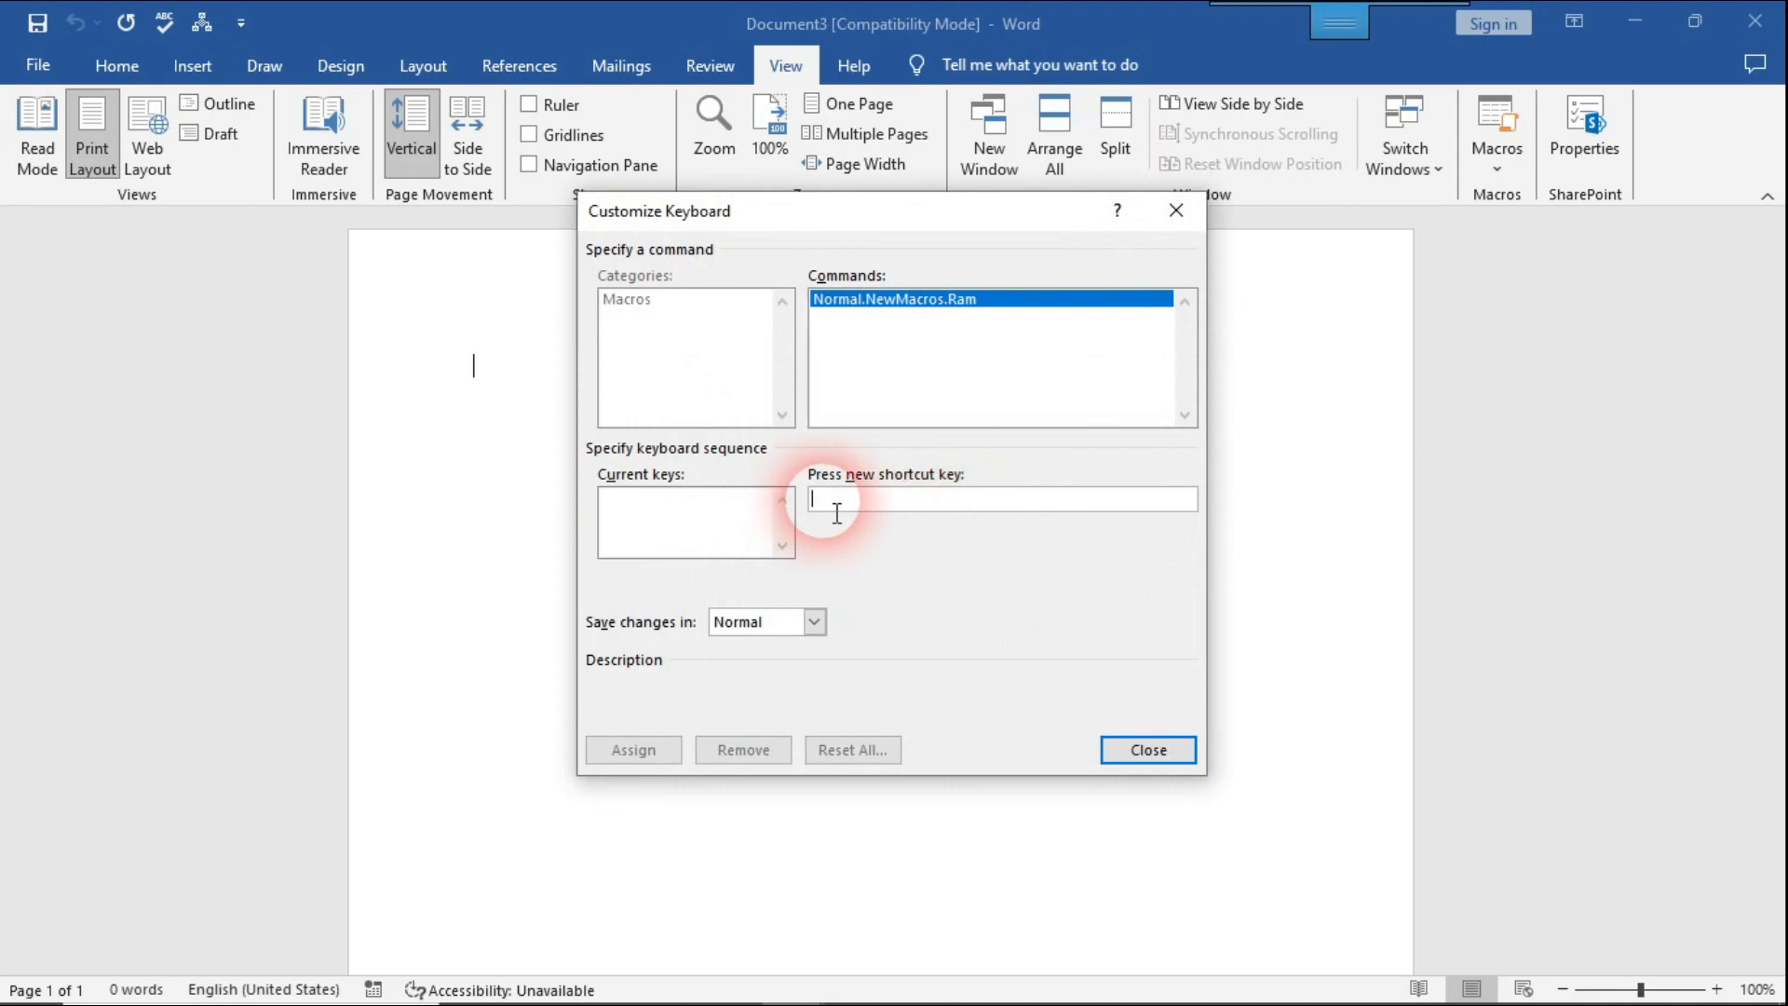
{"action": "key", "text": "alt+shift+q"}
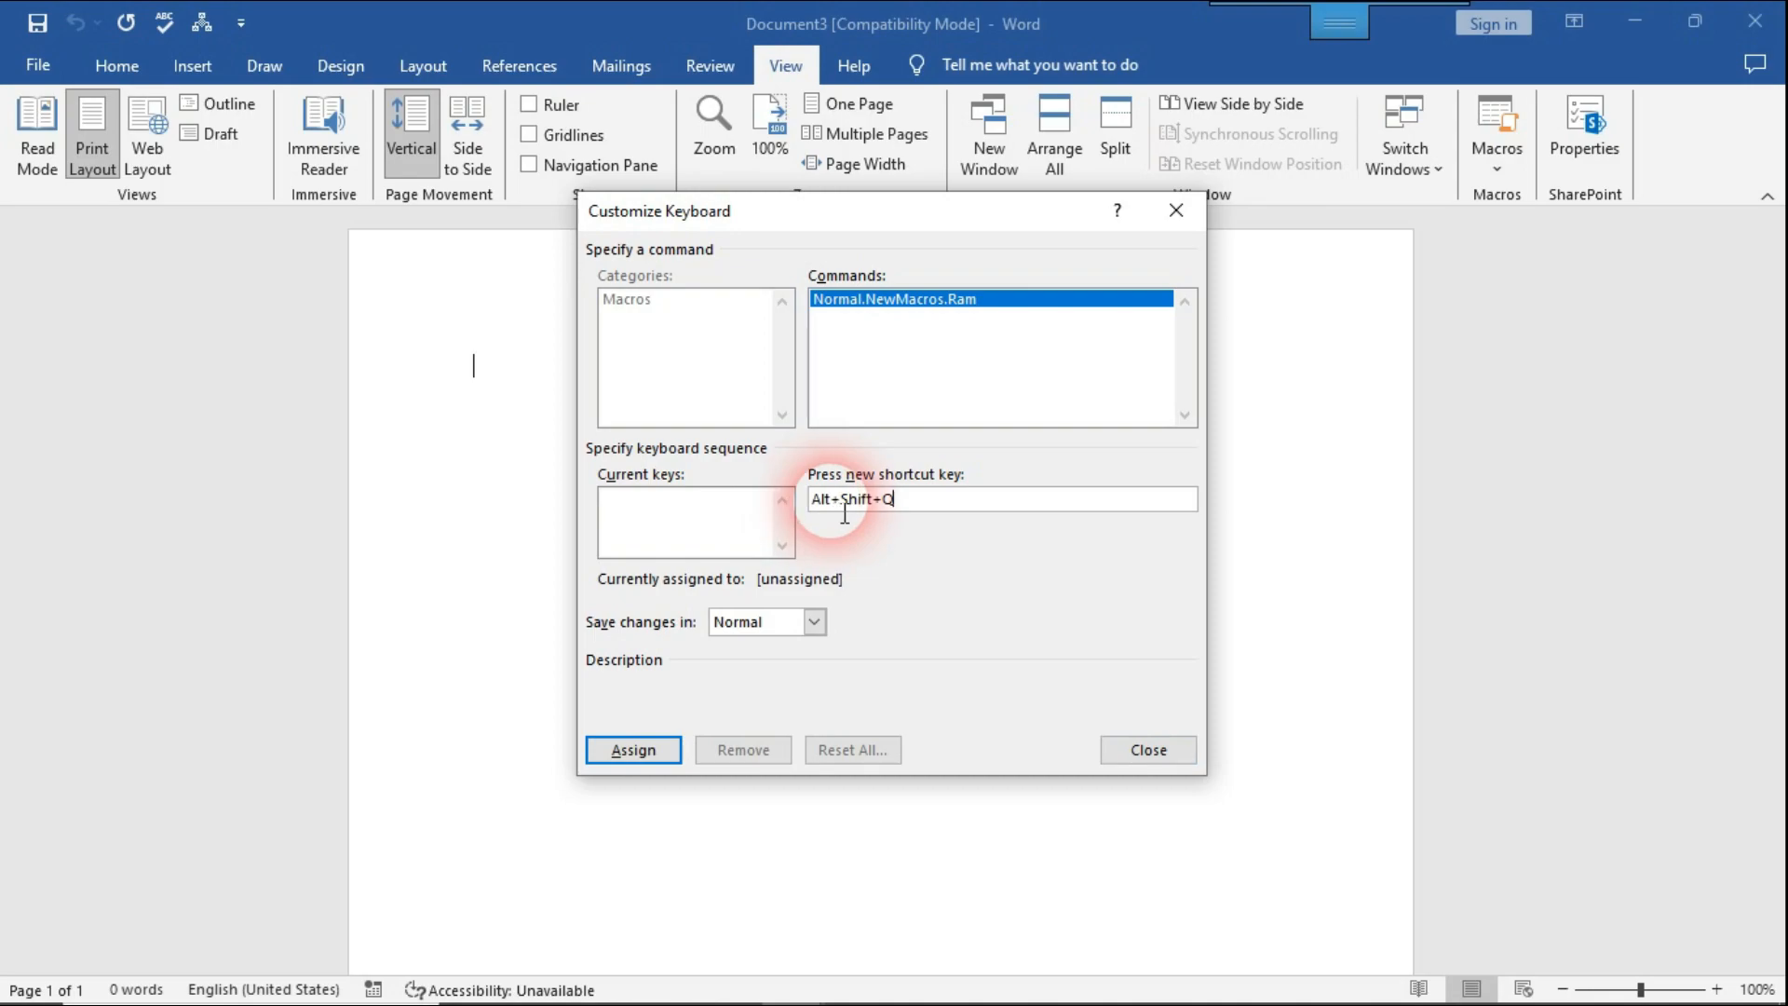
{"action": "left_click", "coordinate": [667, 745]}
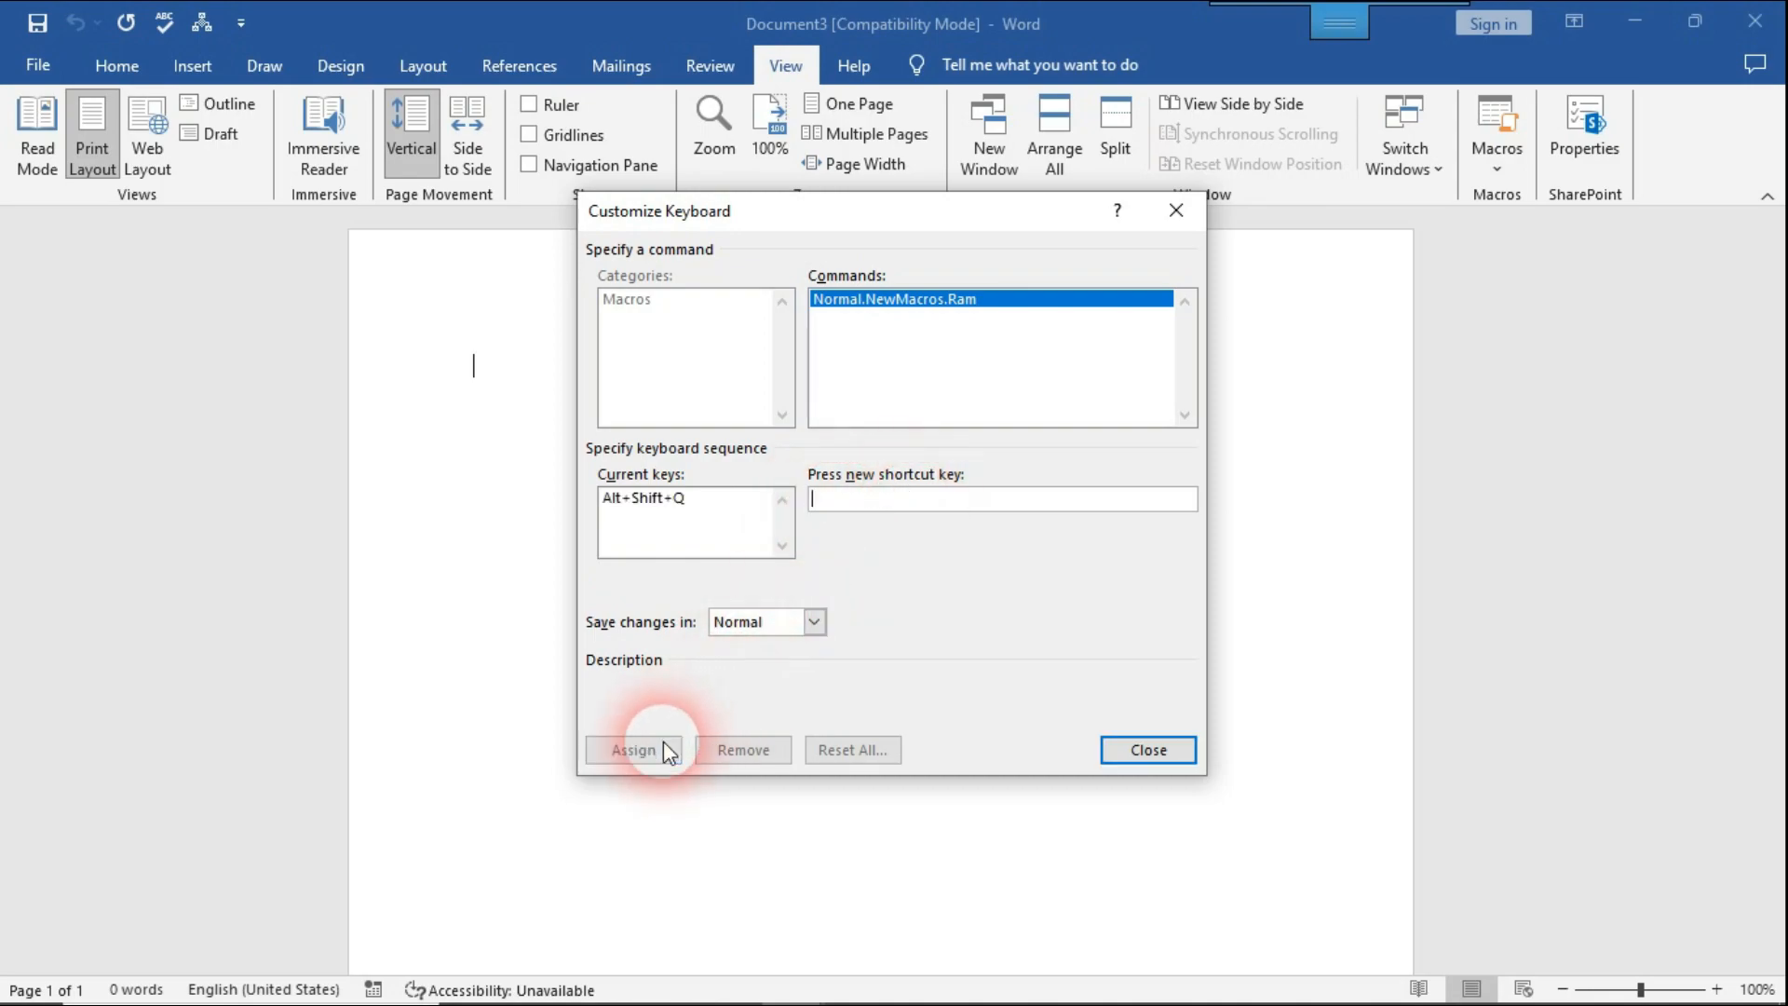
{"action": "left_click", "coordinate": [1151, 751]}
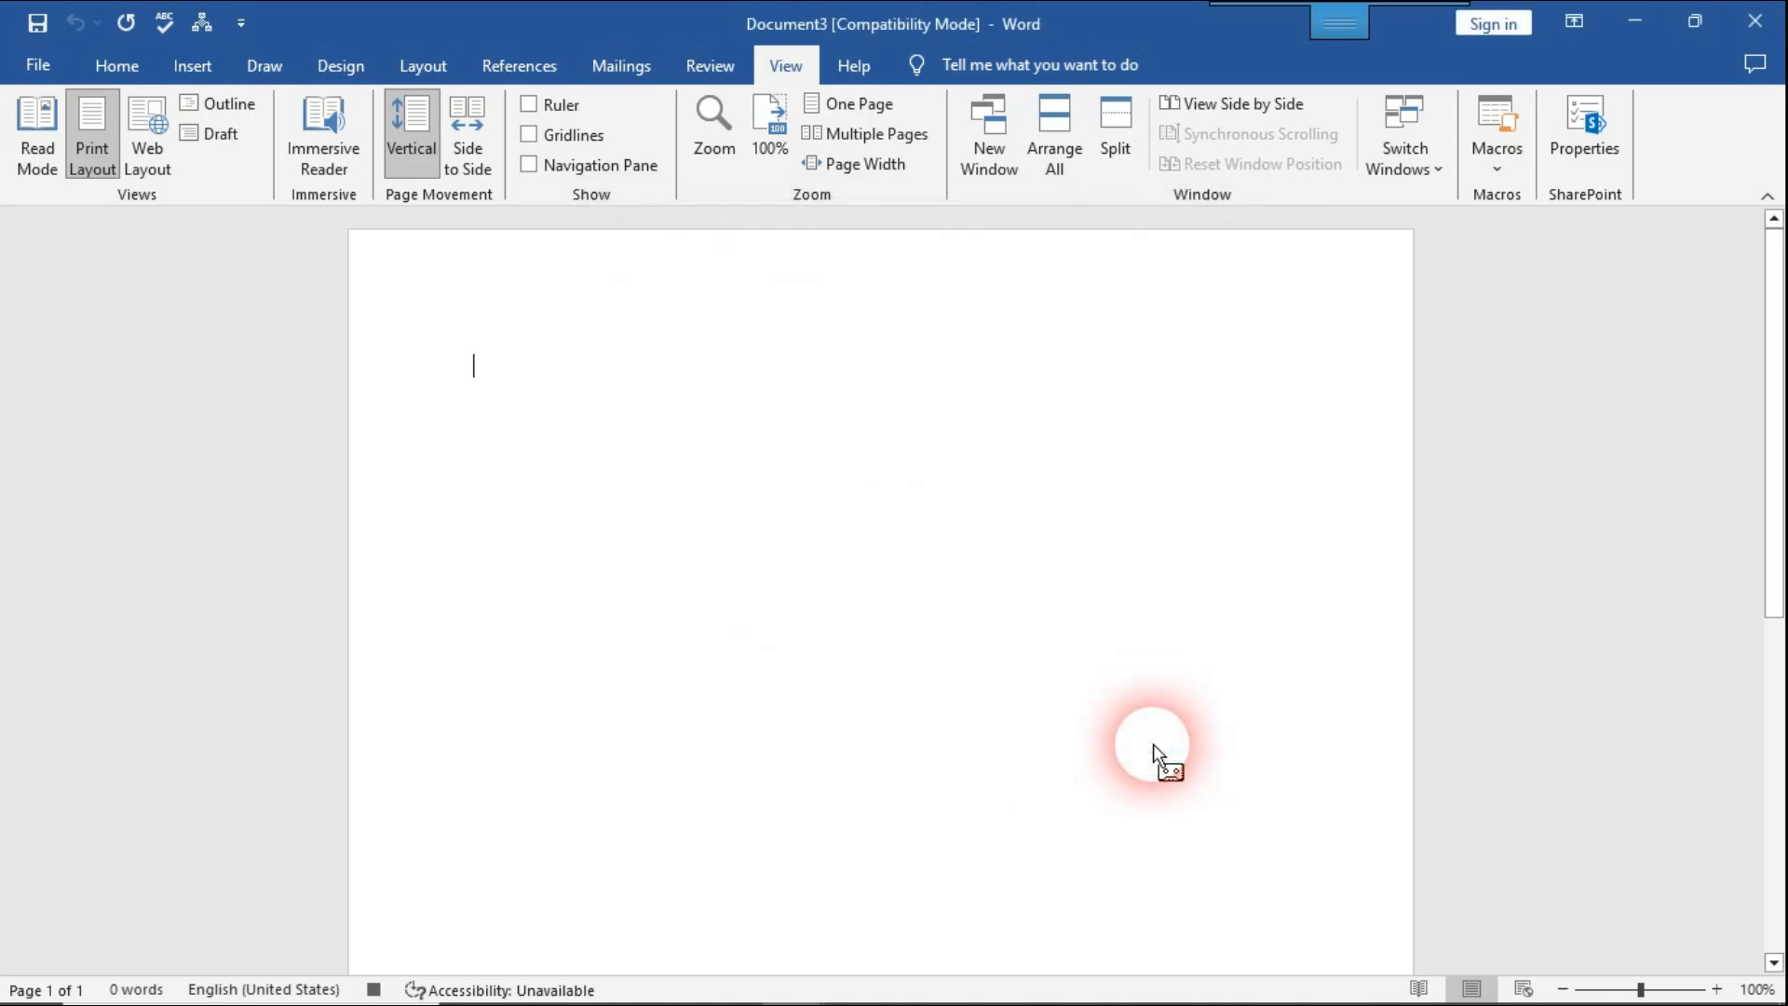
- Record four paragraphs of random placeholder text, the first one beginning with "What is the"
{"action": "left_click", "coordinate": [893, 573]}
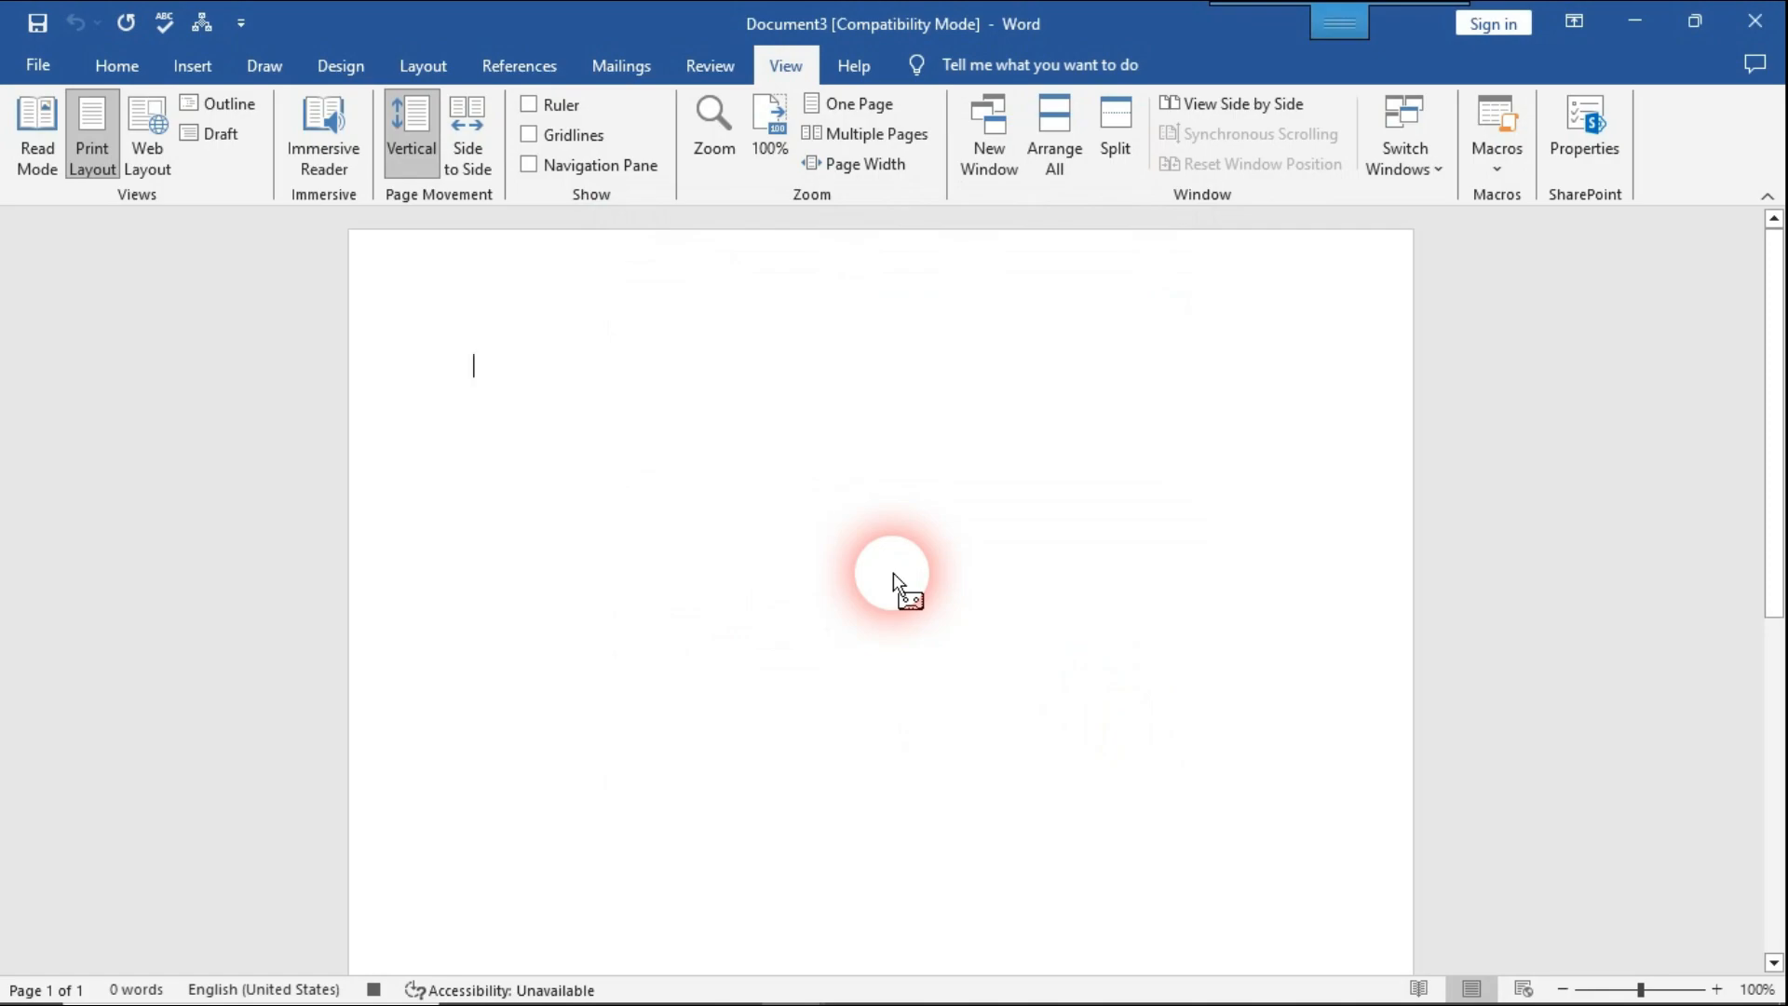
{"action": "type", "text": "What is the"}
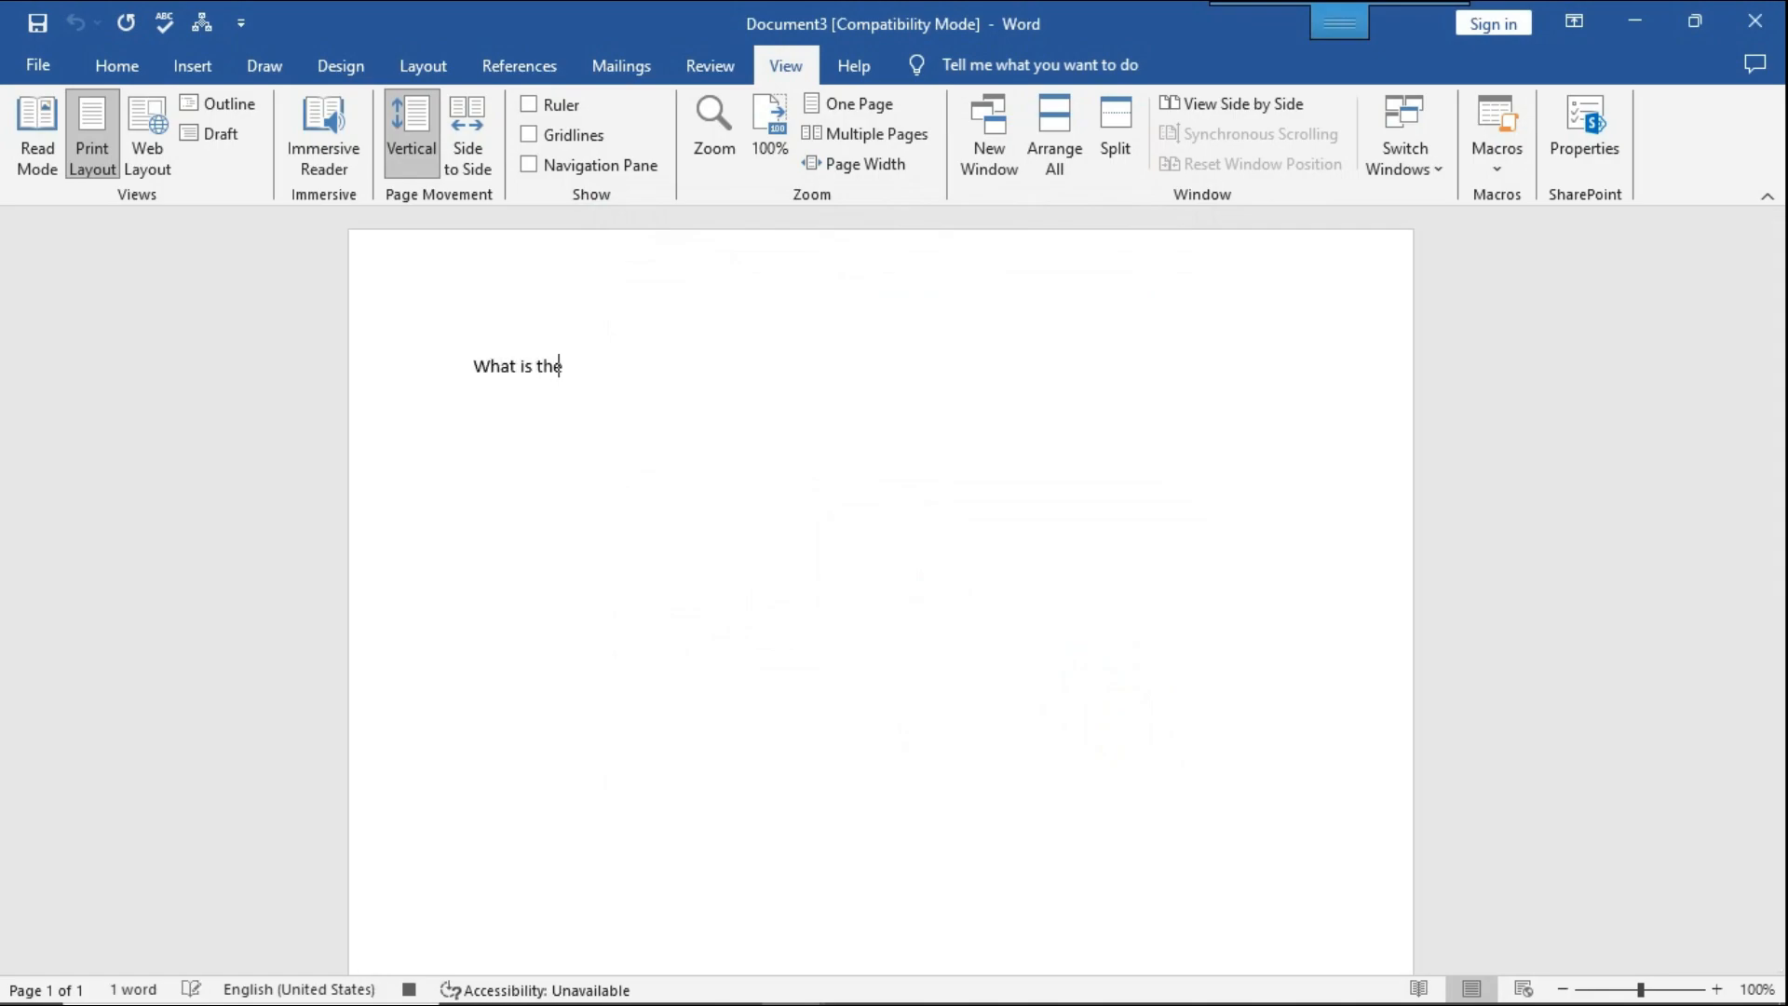
{"action": "type", "text": ";j fksdjflkjdslkfjdskl;jf lk;sdj flk;j dslk;fjsdkl;j f"}
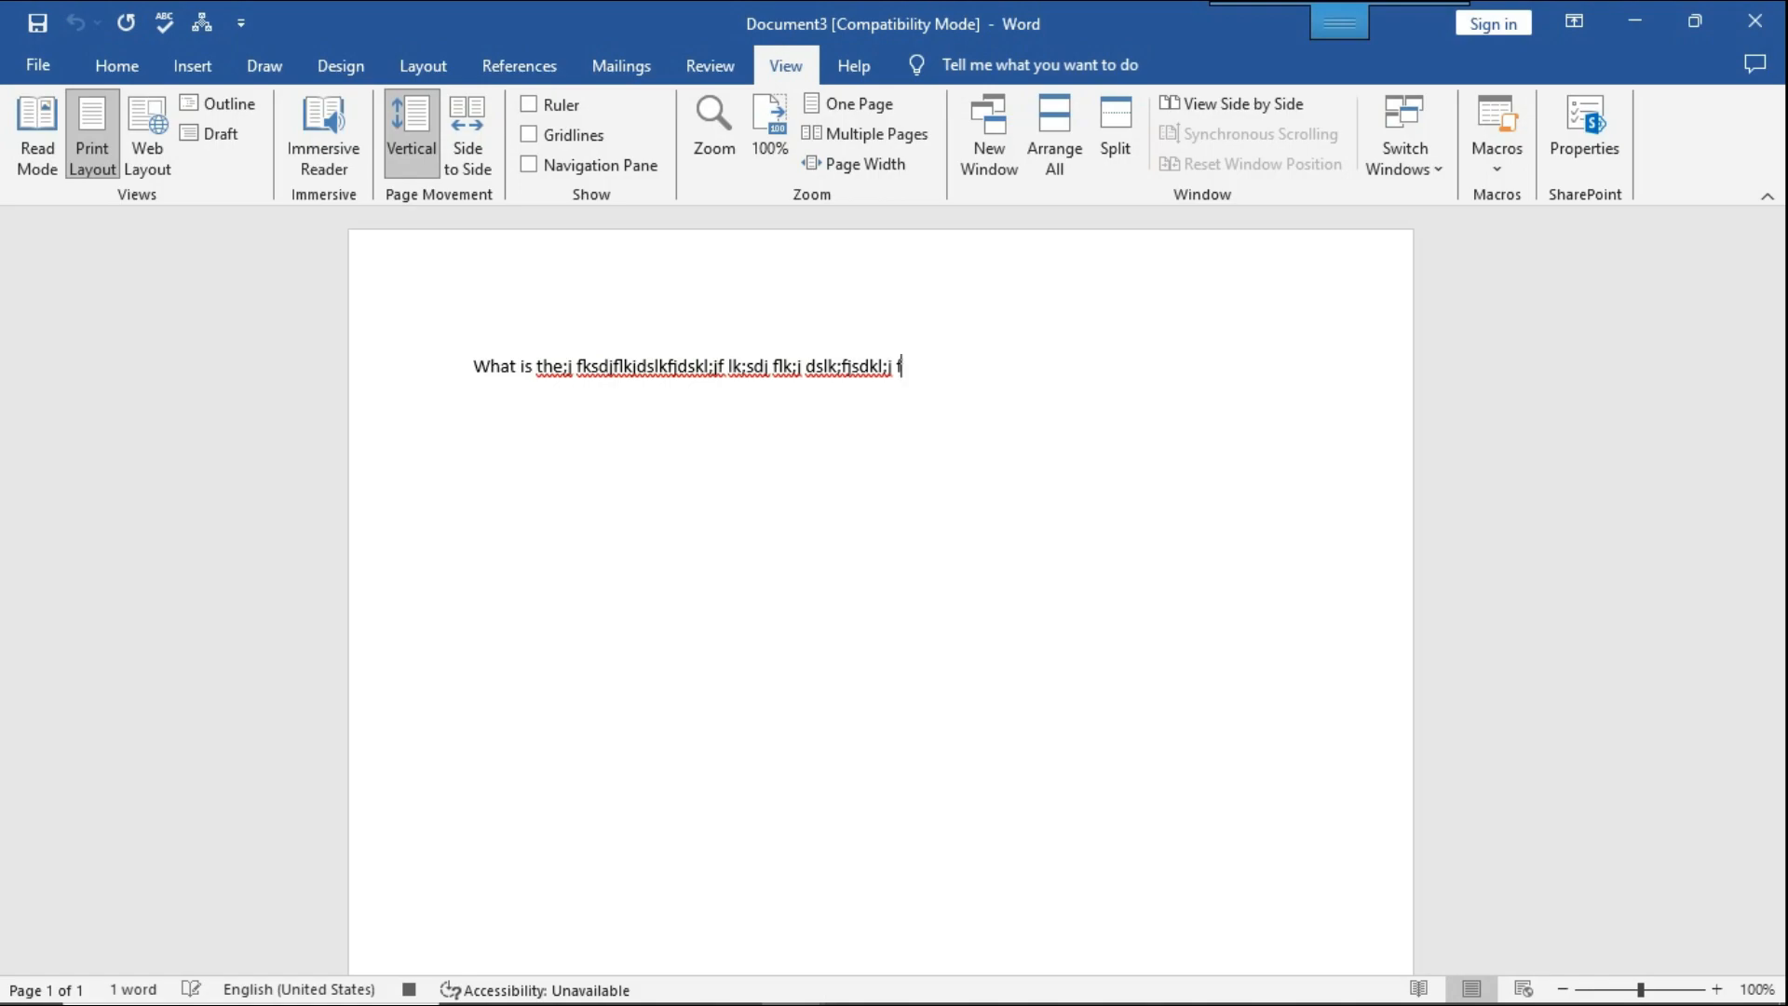
{"action": "type", "text": "klsdjflk;sjdl;kfj dskl;j fl;ksdj flk;dsj lk;fj dkslj flk;dsj "}
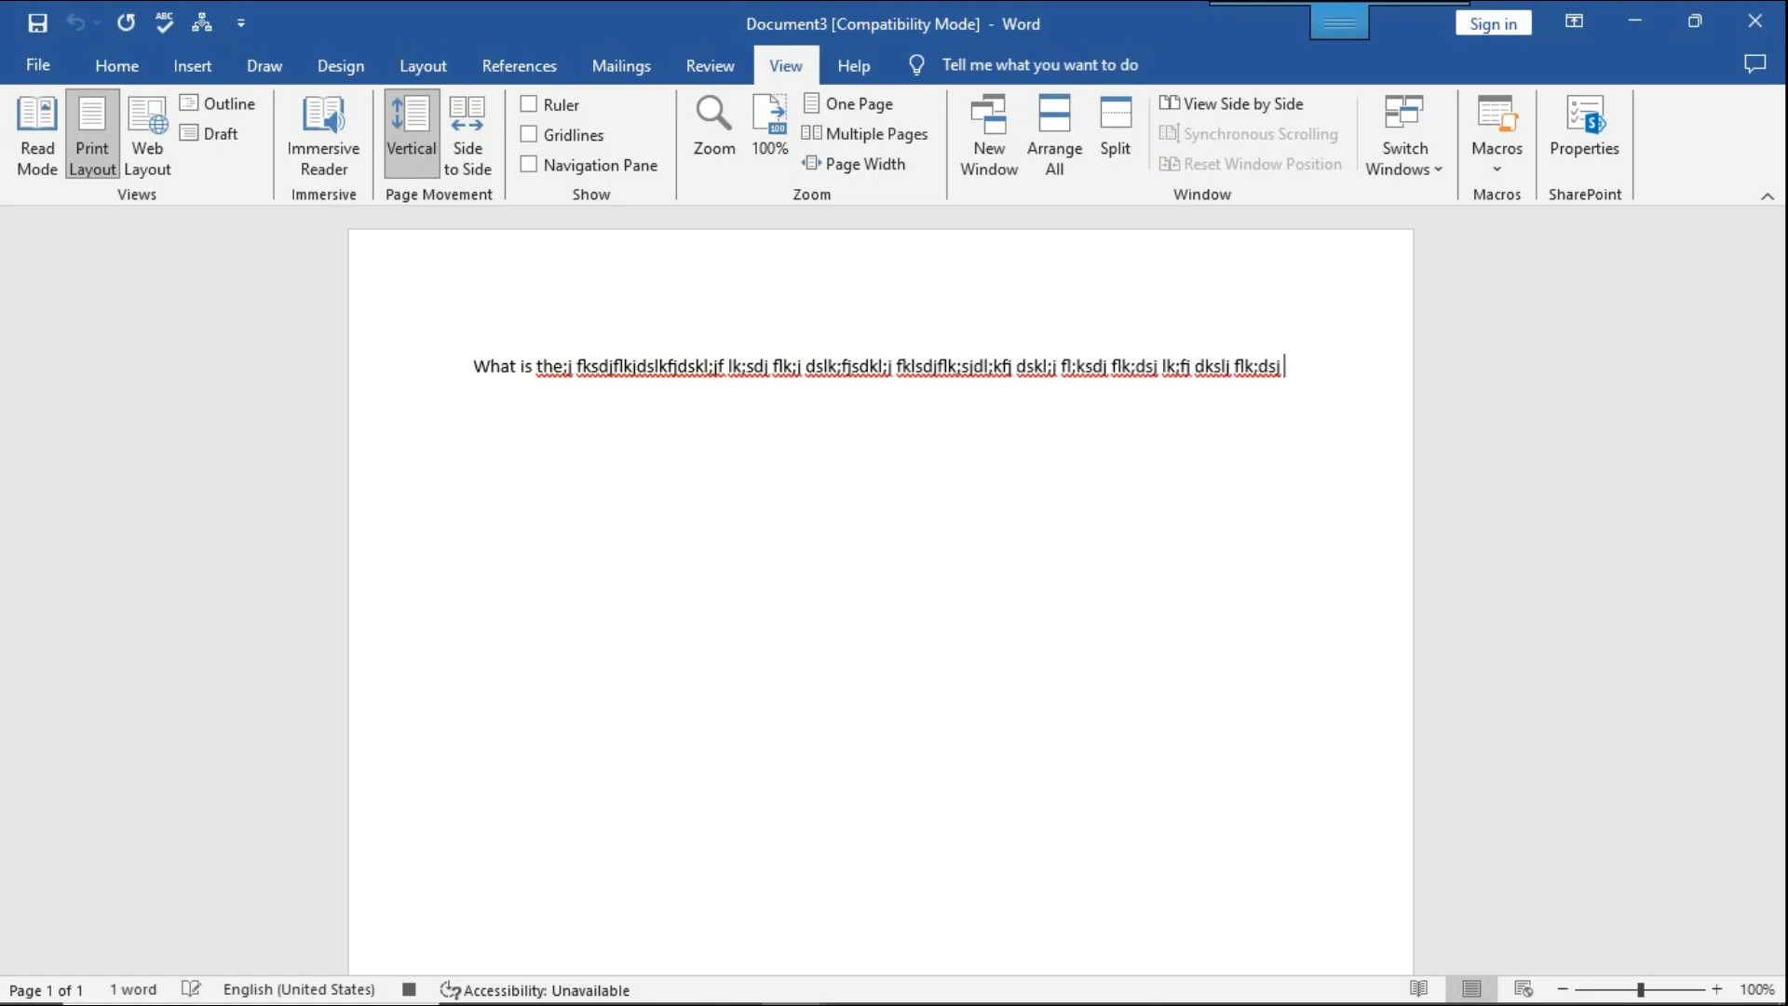
{"action": "type", "text": "fkl;j sdlk;fj lk;dsj fkldsj lkfj ldsf"}
{"action": "key", "text": "Return"}
{"action": "type", "text": "sdfjkdsjfkj dslk"}
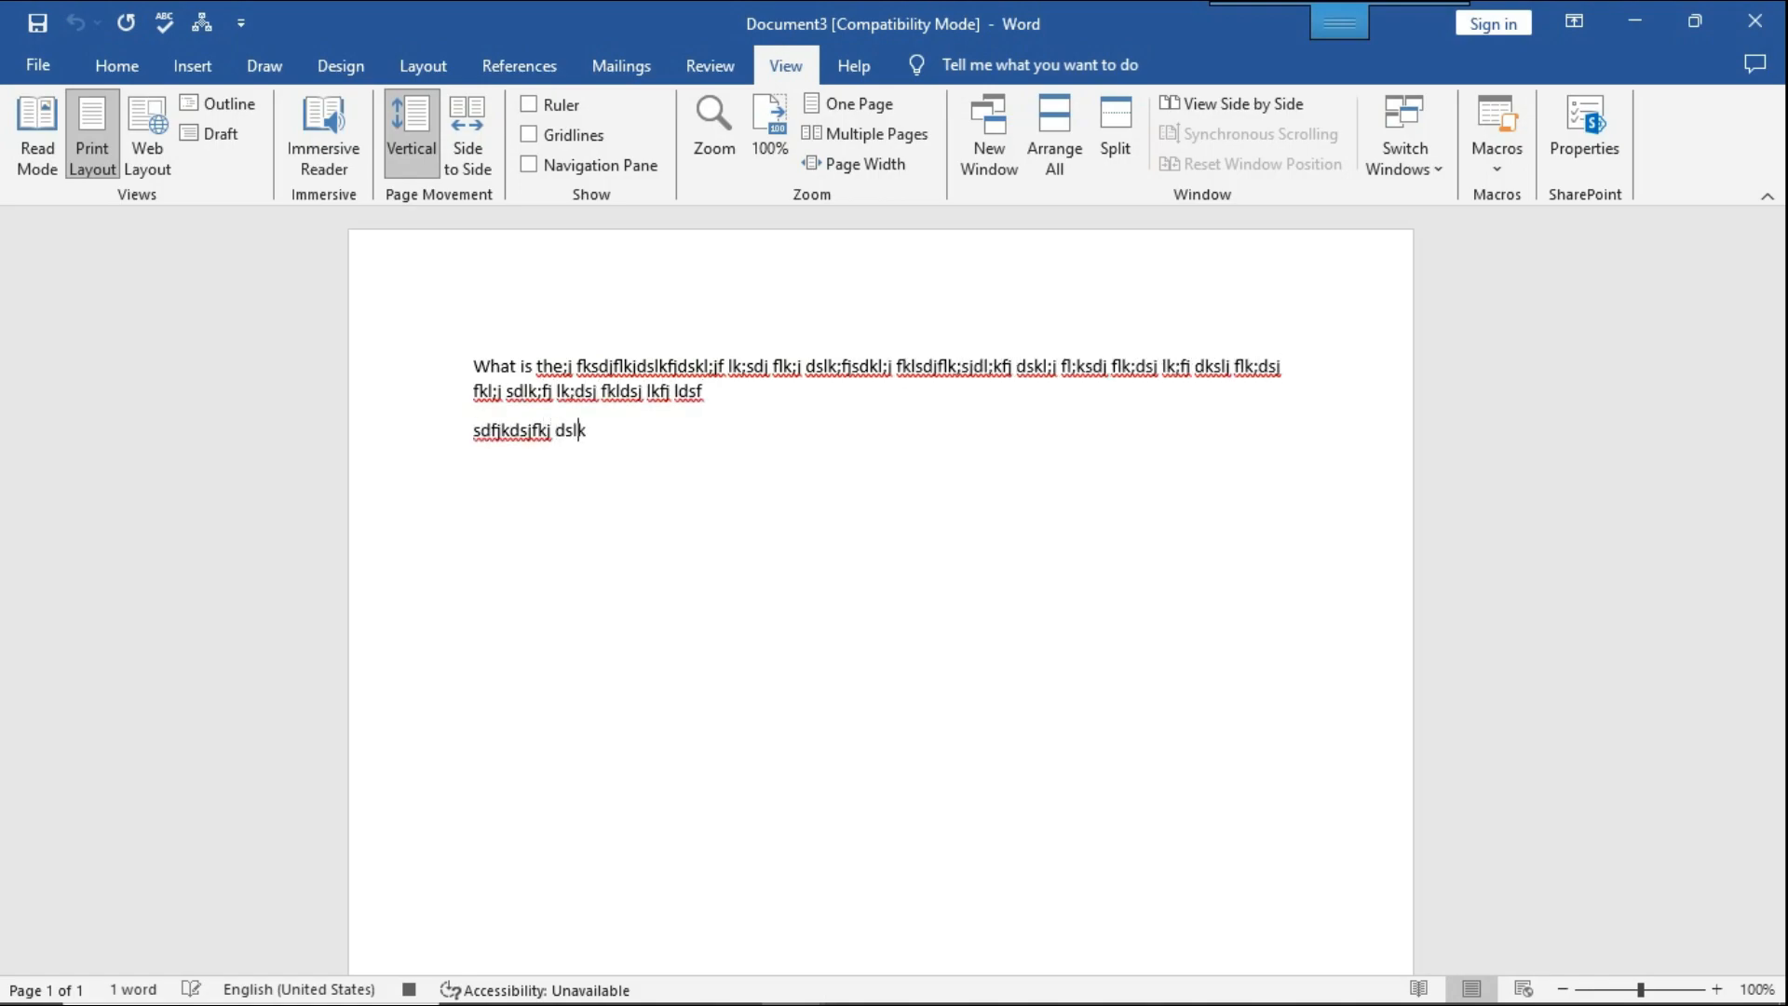
{"action": "type", "text": ";fj lk;dsj fkl;sdjfi;jewiofj lk;dj flk;sdj lfk;j sdlkfj "}
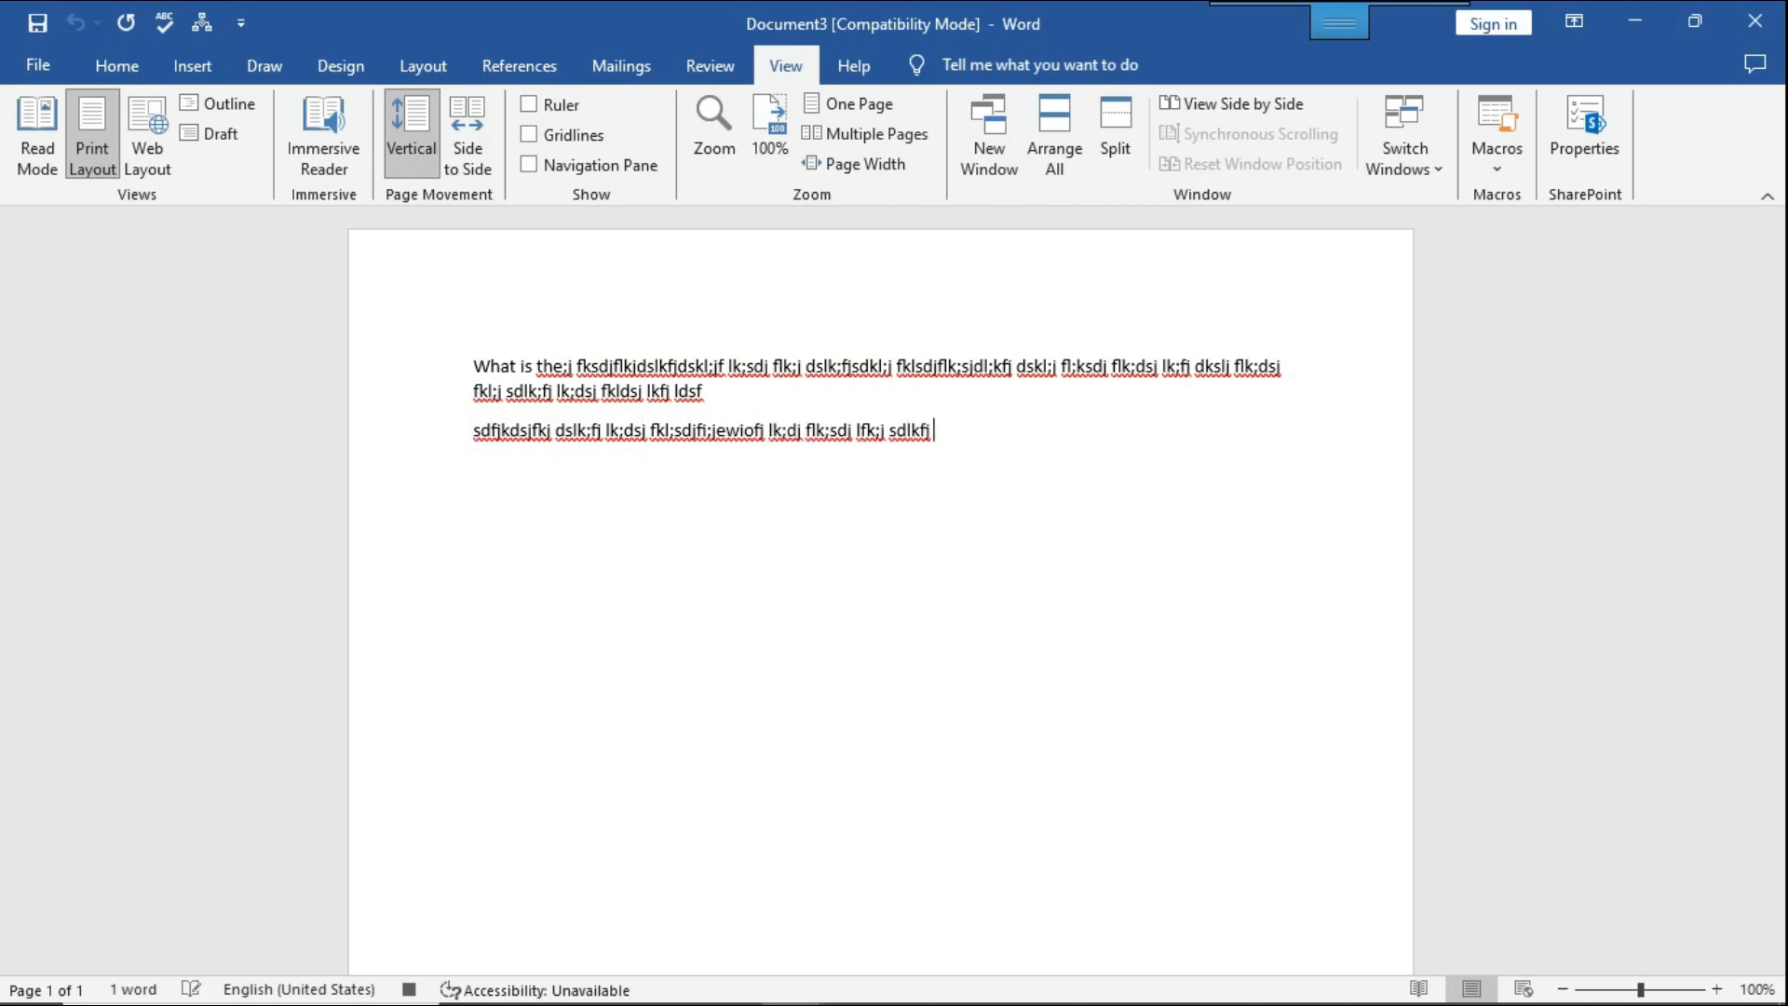
{"action": "type", "text": "lksadj flksdj lkfj ds"}
{"action": "key", "text": "Return"}
{"action": "type", "text": "sdfsd hjk fhsdjkhfkjs"}
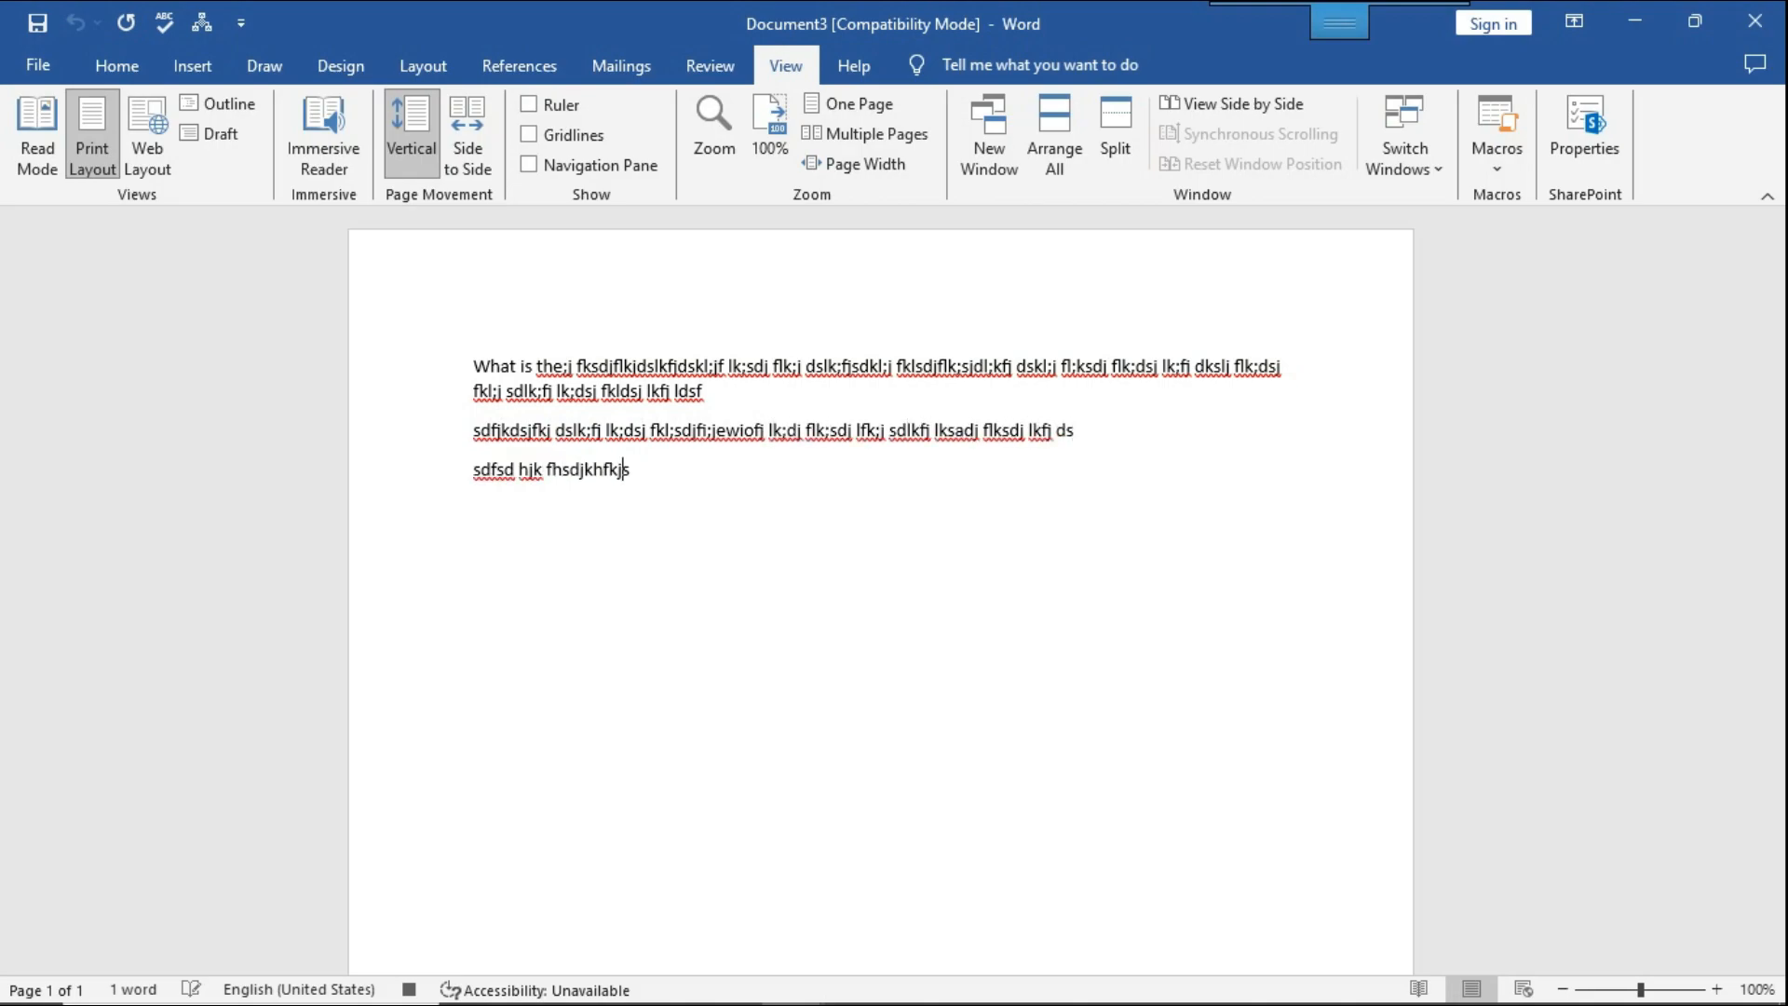
{"action": "type", "text": "hdfkjldsh kjf hdsjkfh"}
{"action": "key", "text": "Return"}
{"action": "type", "text": "dsfjkhsd kjfh dsjk"}
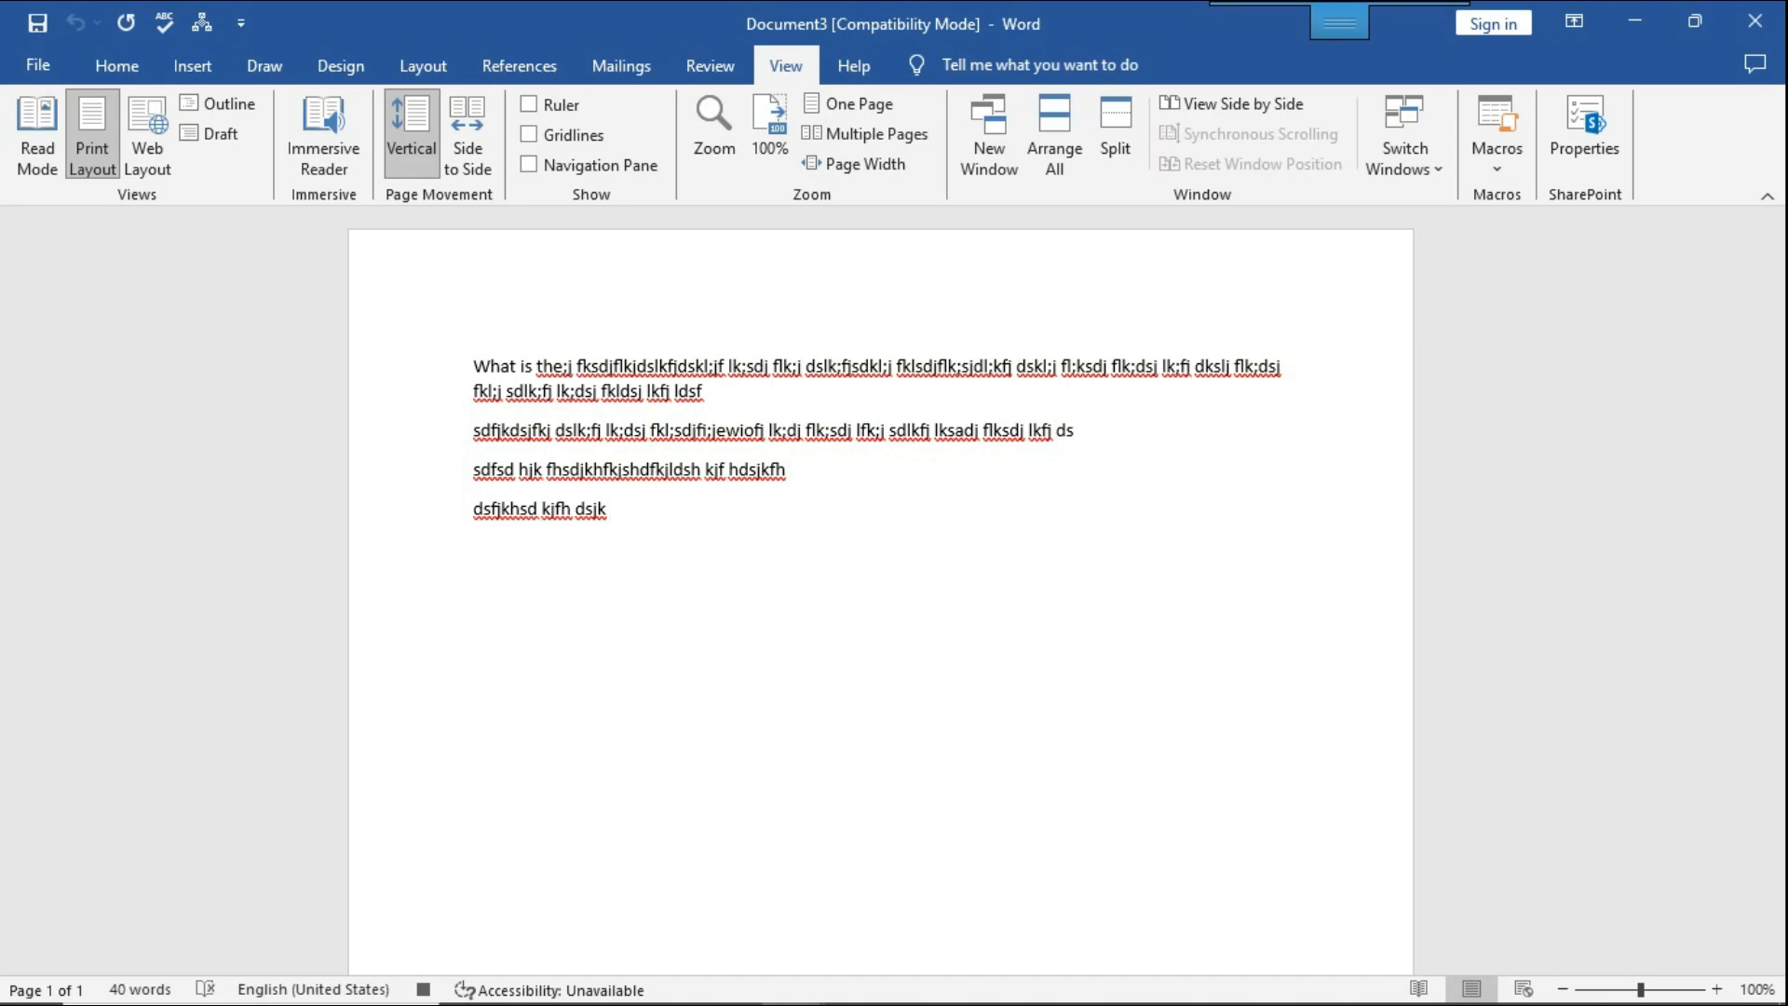
- Pause the macro recording and enter six more lines of random placeholder text that stay out of the macro
{"action": "left_click", "coordinate": [1497, 167]}
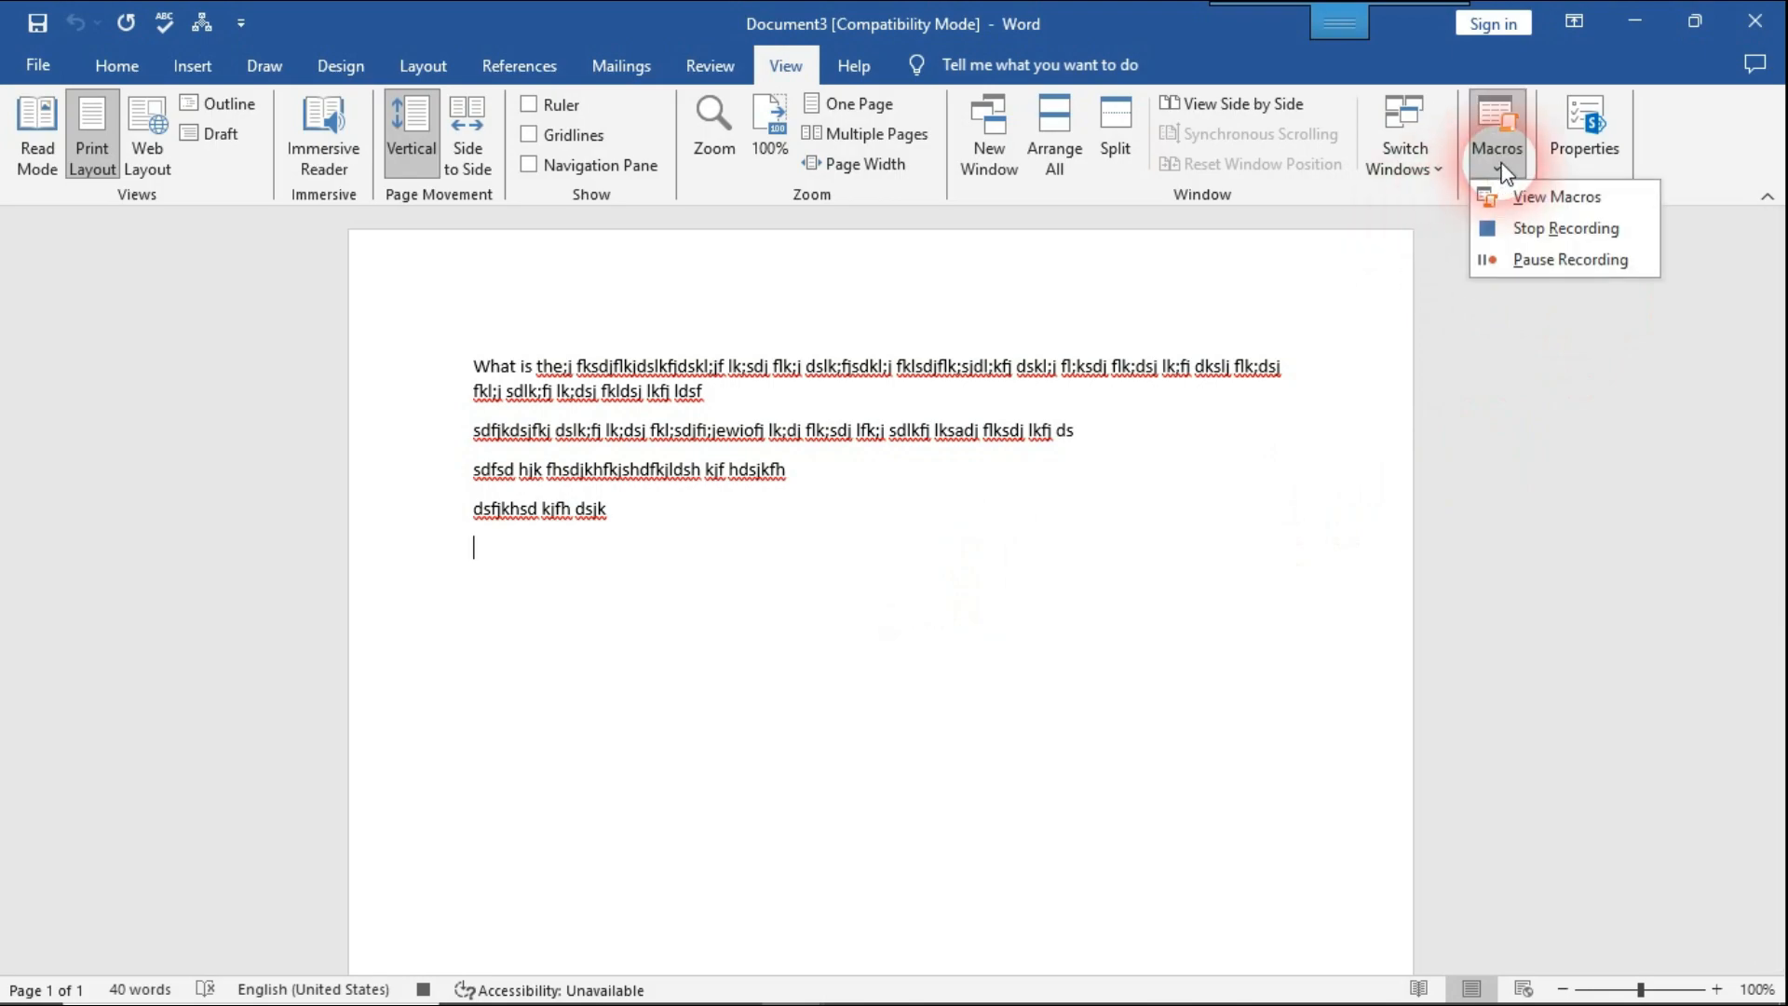
{"action": "left_click", "coordinate": [1557, 260]}
{"action": "type", "text": "skjfkldhfkjldshkjlfhksdjlh fkjlsdh jkf sd"}
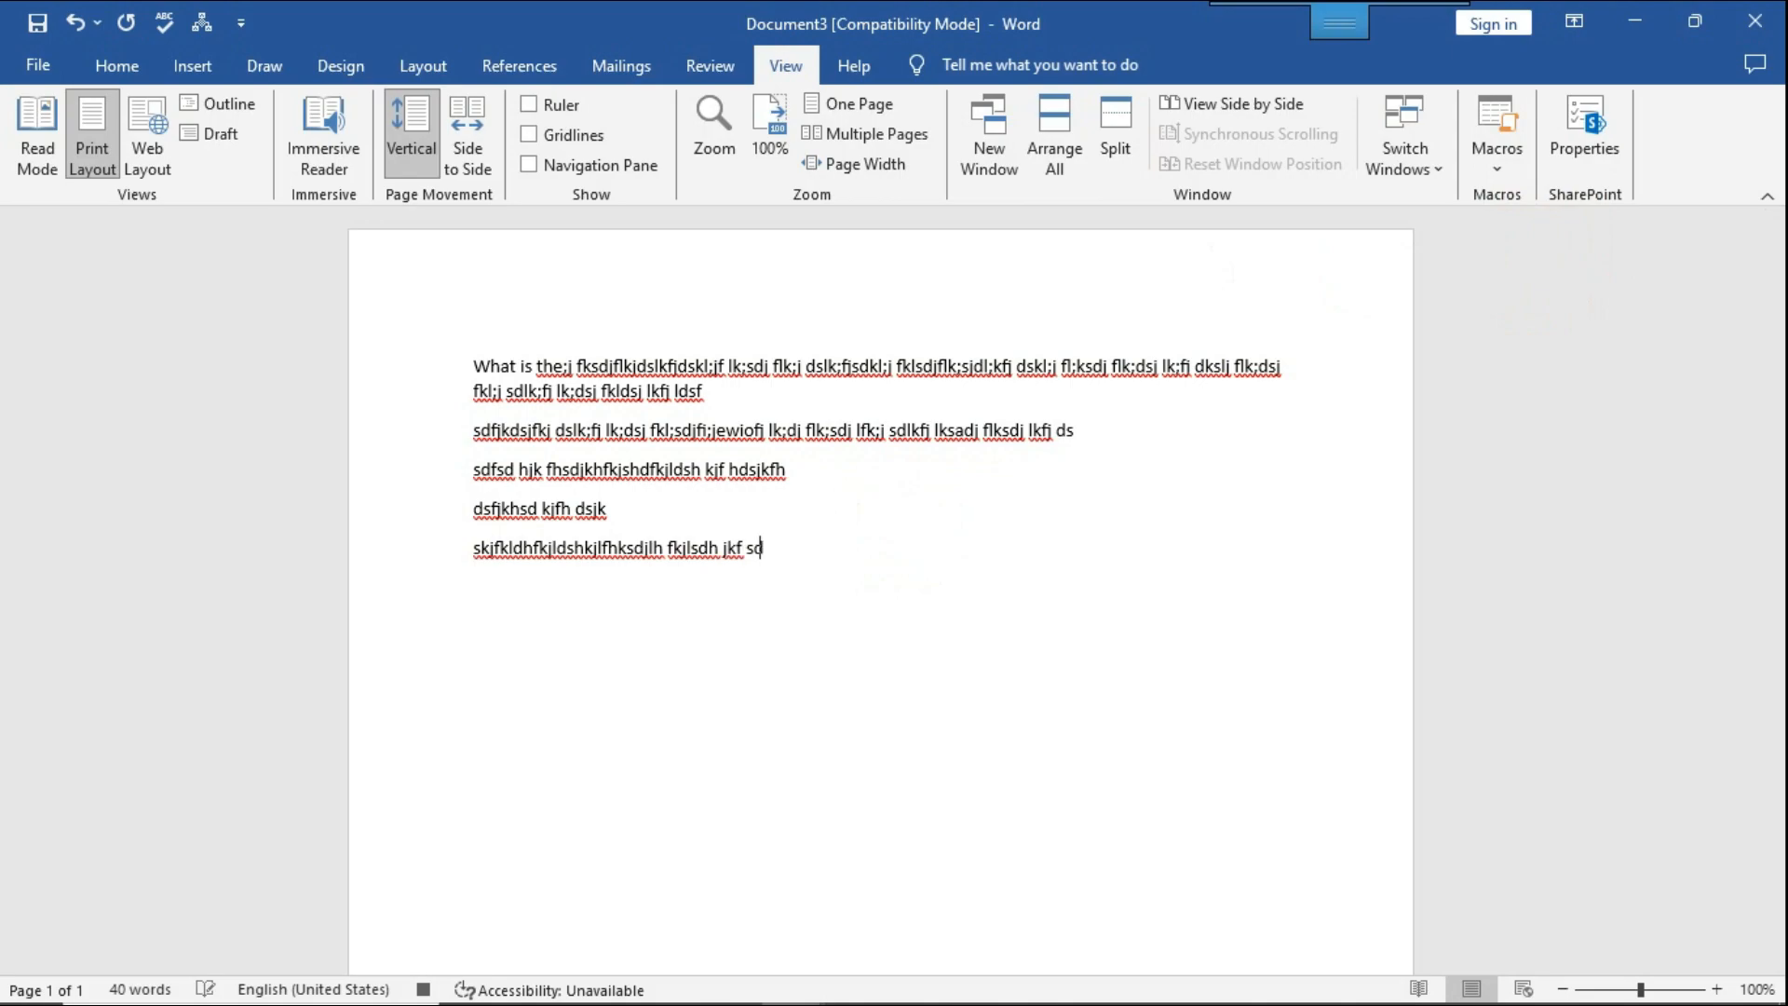
{"action": "key", "text": "Return"}
{"action": "type", "text": "fsdjkf hdskj fhkljds fkjh sdk"}
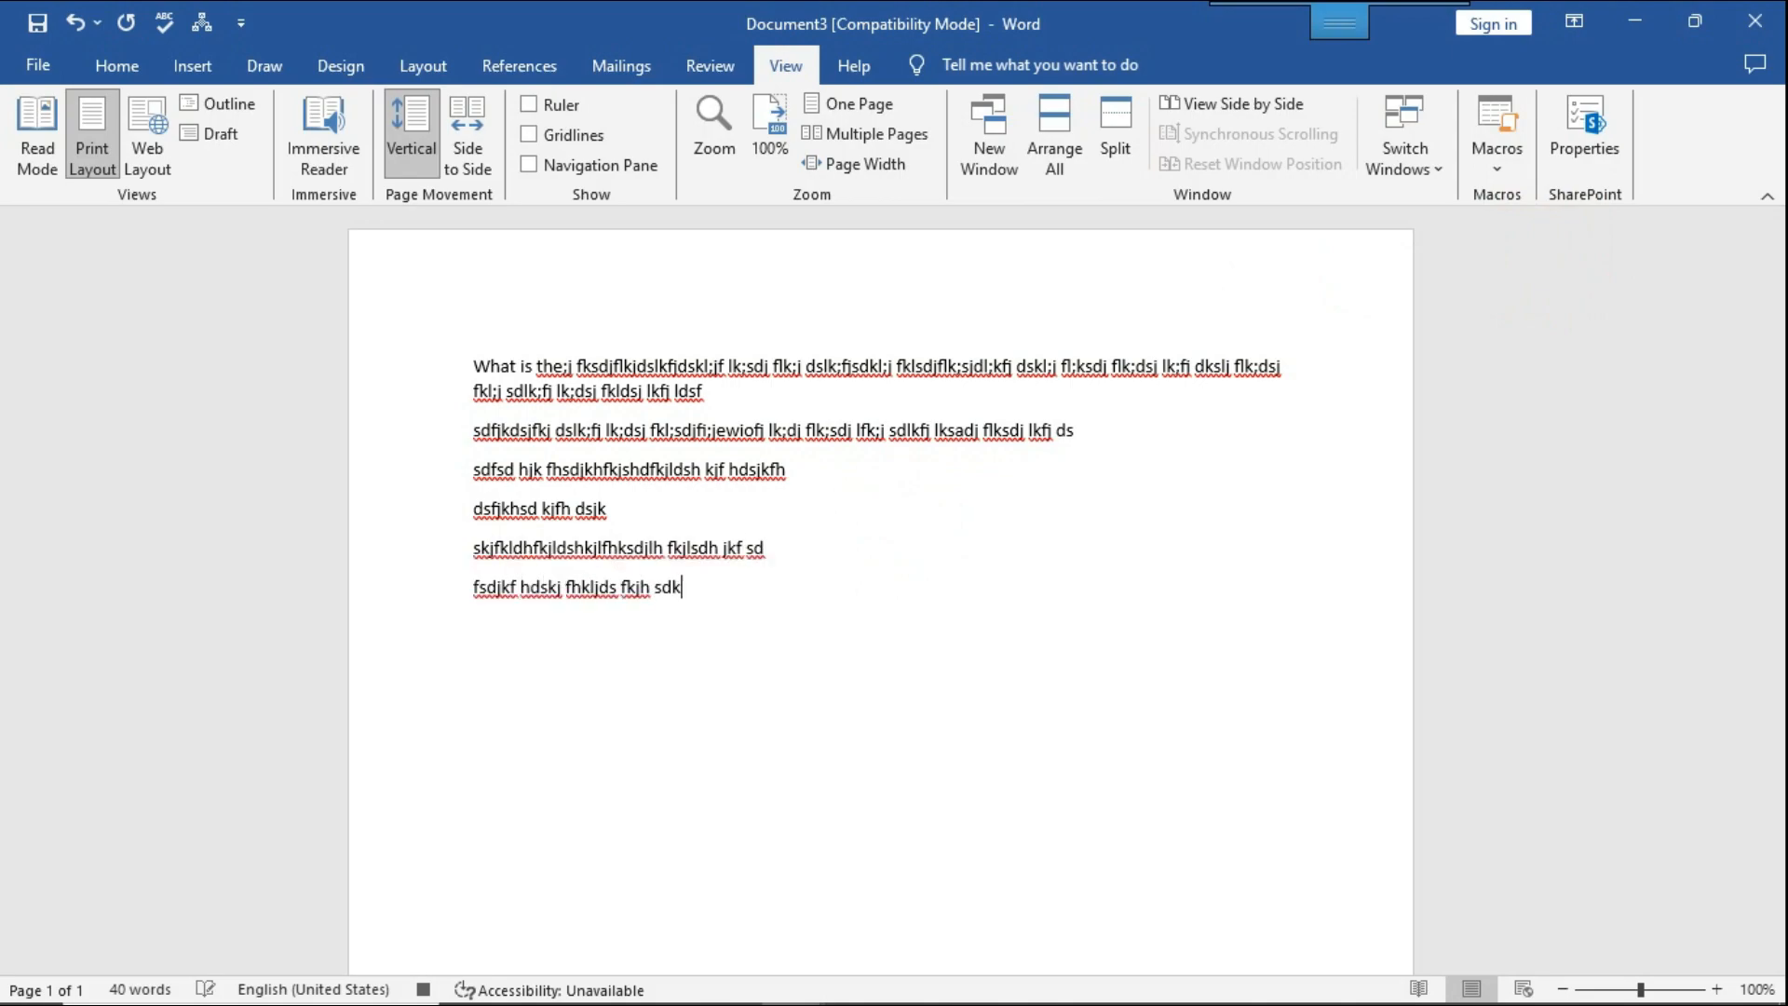
{"action": "type", "text": "jlfh kjsdh fkj asdhkjlfh ksjd hfkjadsf"}
{"action": "key", "text": "Return"}
{"action": "type", "text": "dsfjk sdhfkjsdh fkjldsh kjfl hsdjkfh jksdf"}
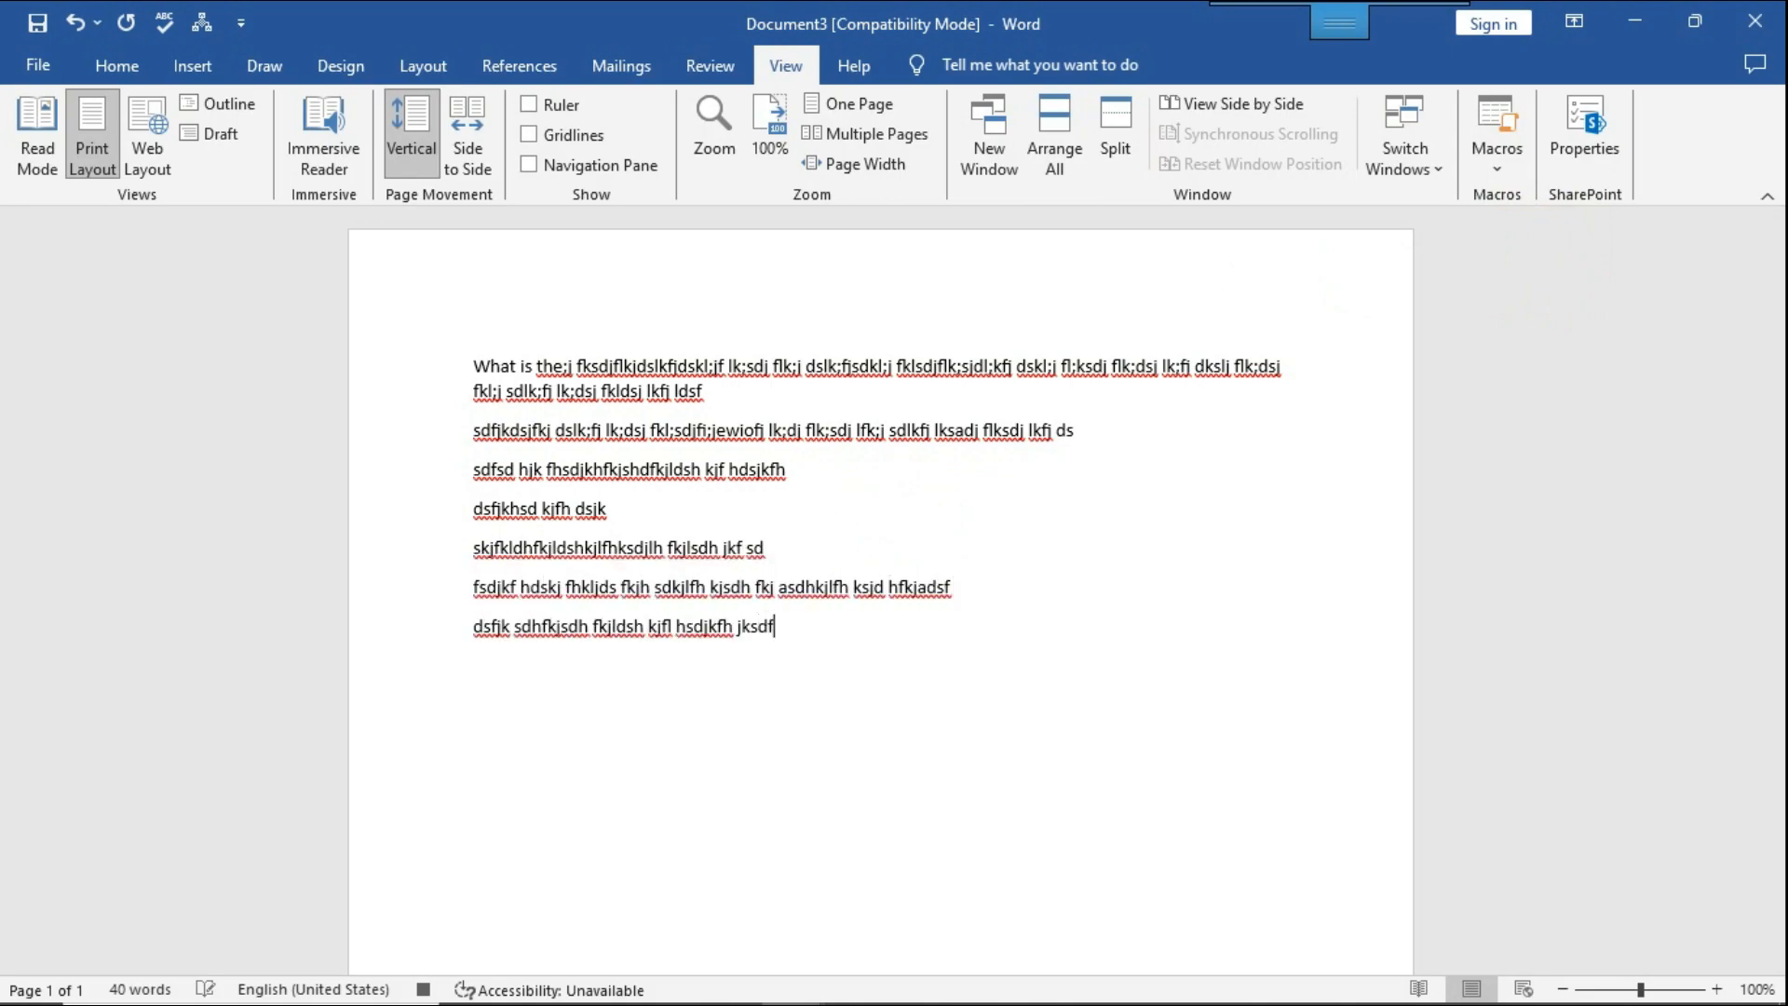
{"action": "key", "text": "Return"}
{"action": "type", "text": "dsfjksdfh kjsd hfkjsdhkjf hkadsf"}
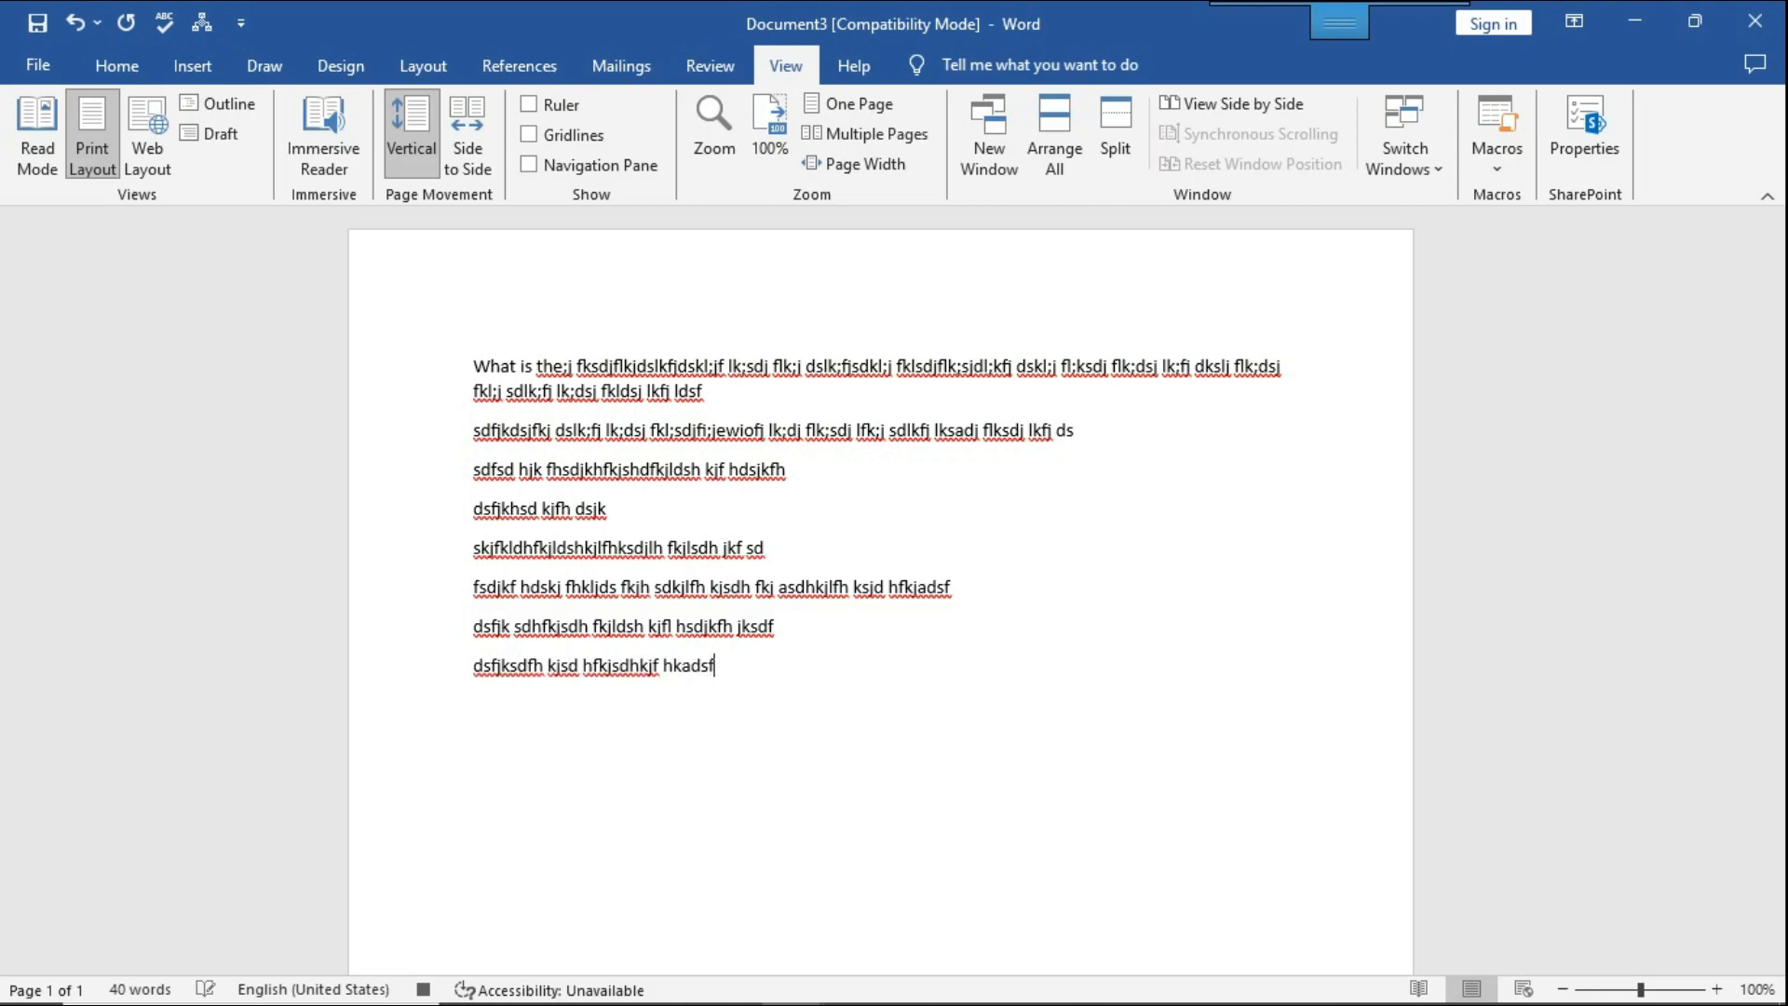
{"action": "key", "text": "Return"}
{"action": "type", "text": "sdfkjdsfkjsdhkfjlhdskjfh kjsdh fkjdsh kjf hsdjkf"}
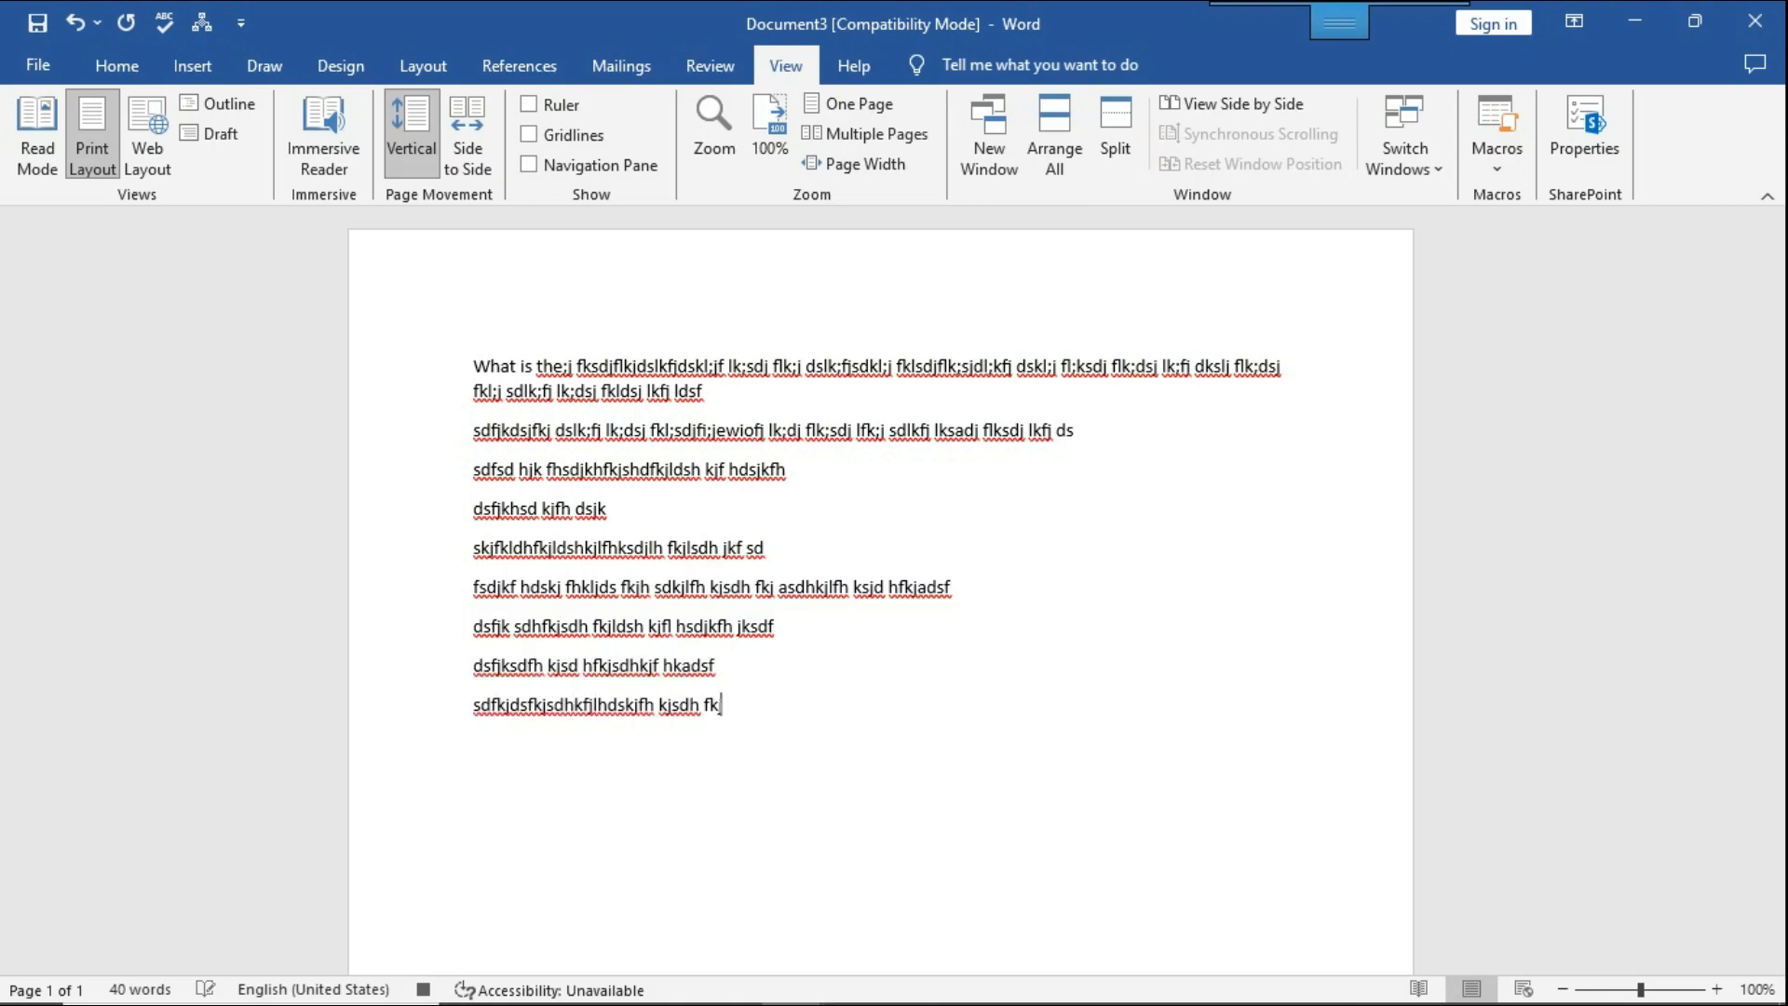
{"action": "key", "text": "Return"}
{"action": "type", "text": "sadfjk sdhfjkhsdkj fhdsk"}
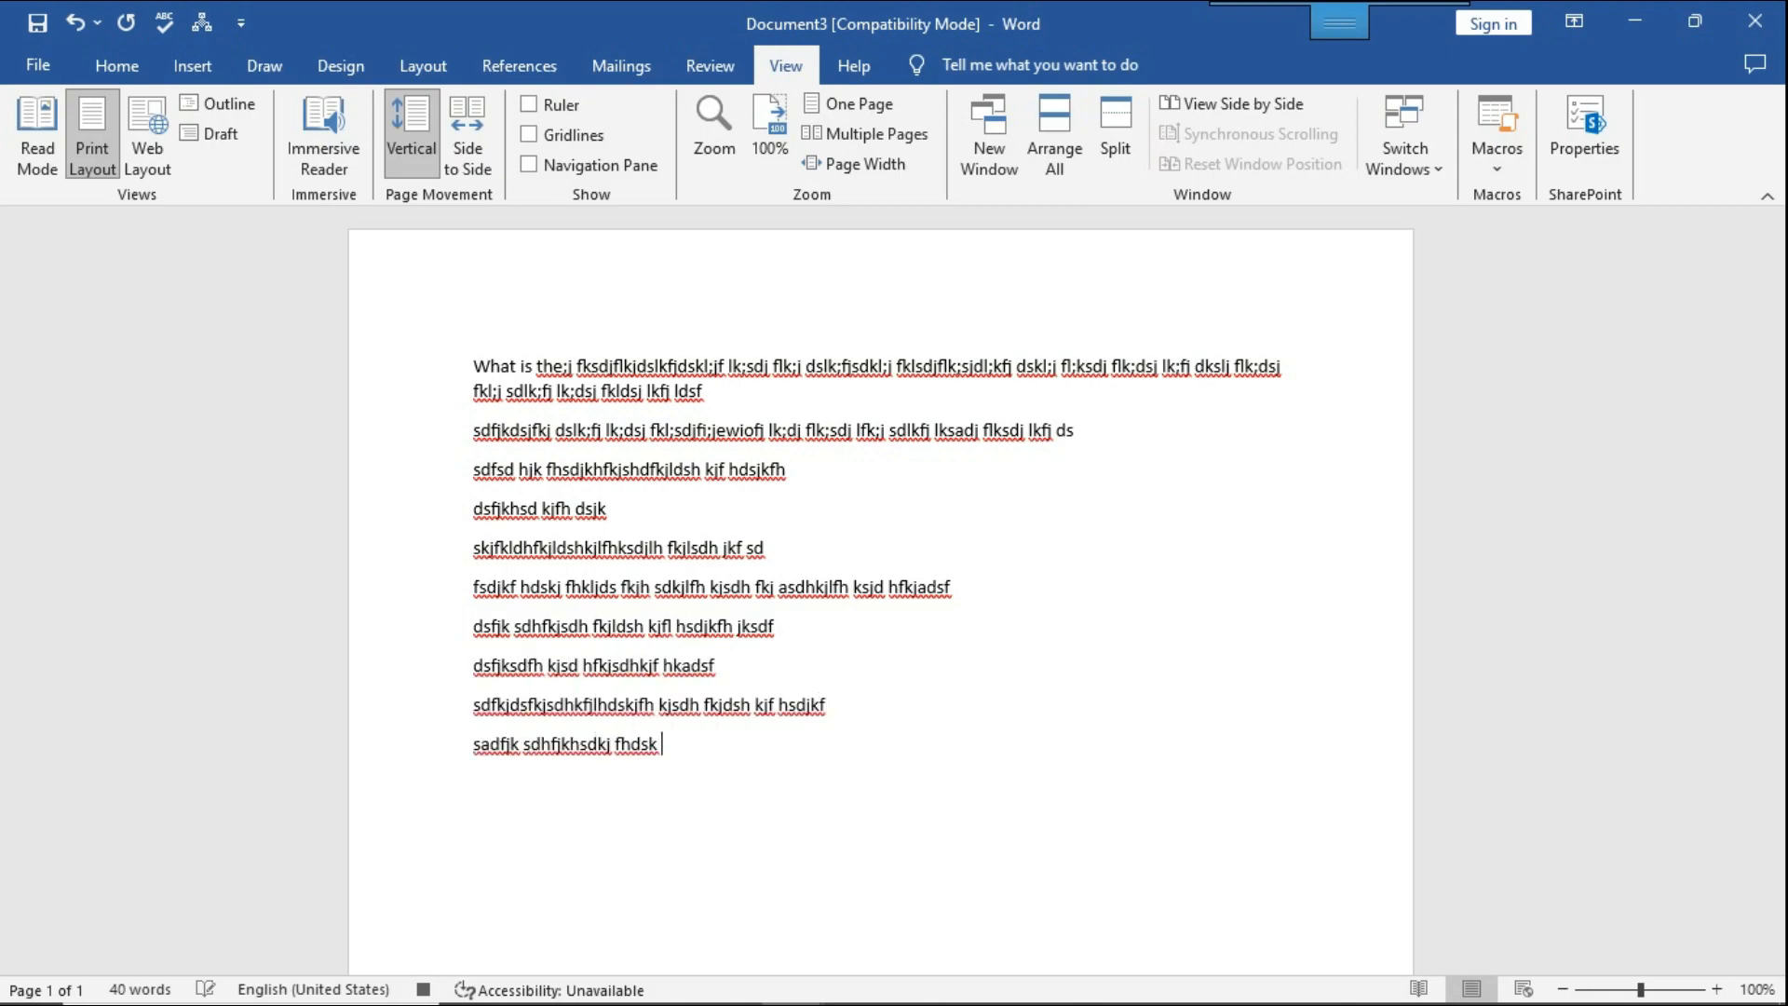
- Resume the macro recording and add three more lines of random placeholder text
{"action": "left_click", "coordinate": [1497, 157]}
{"action": "left_click", "coordinate": [1517, 259]}
{"action": "key", "text": "Return"}
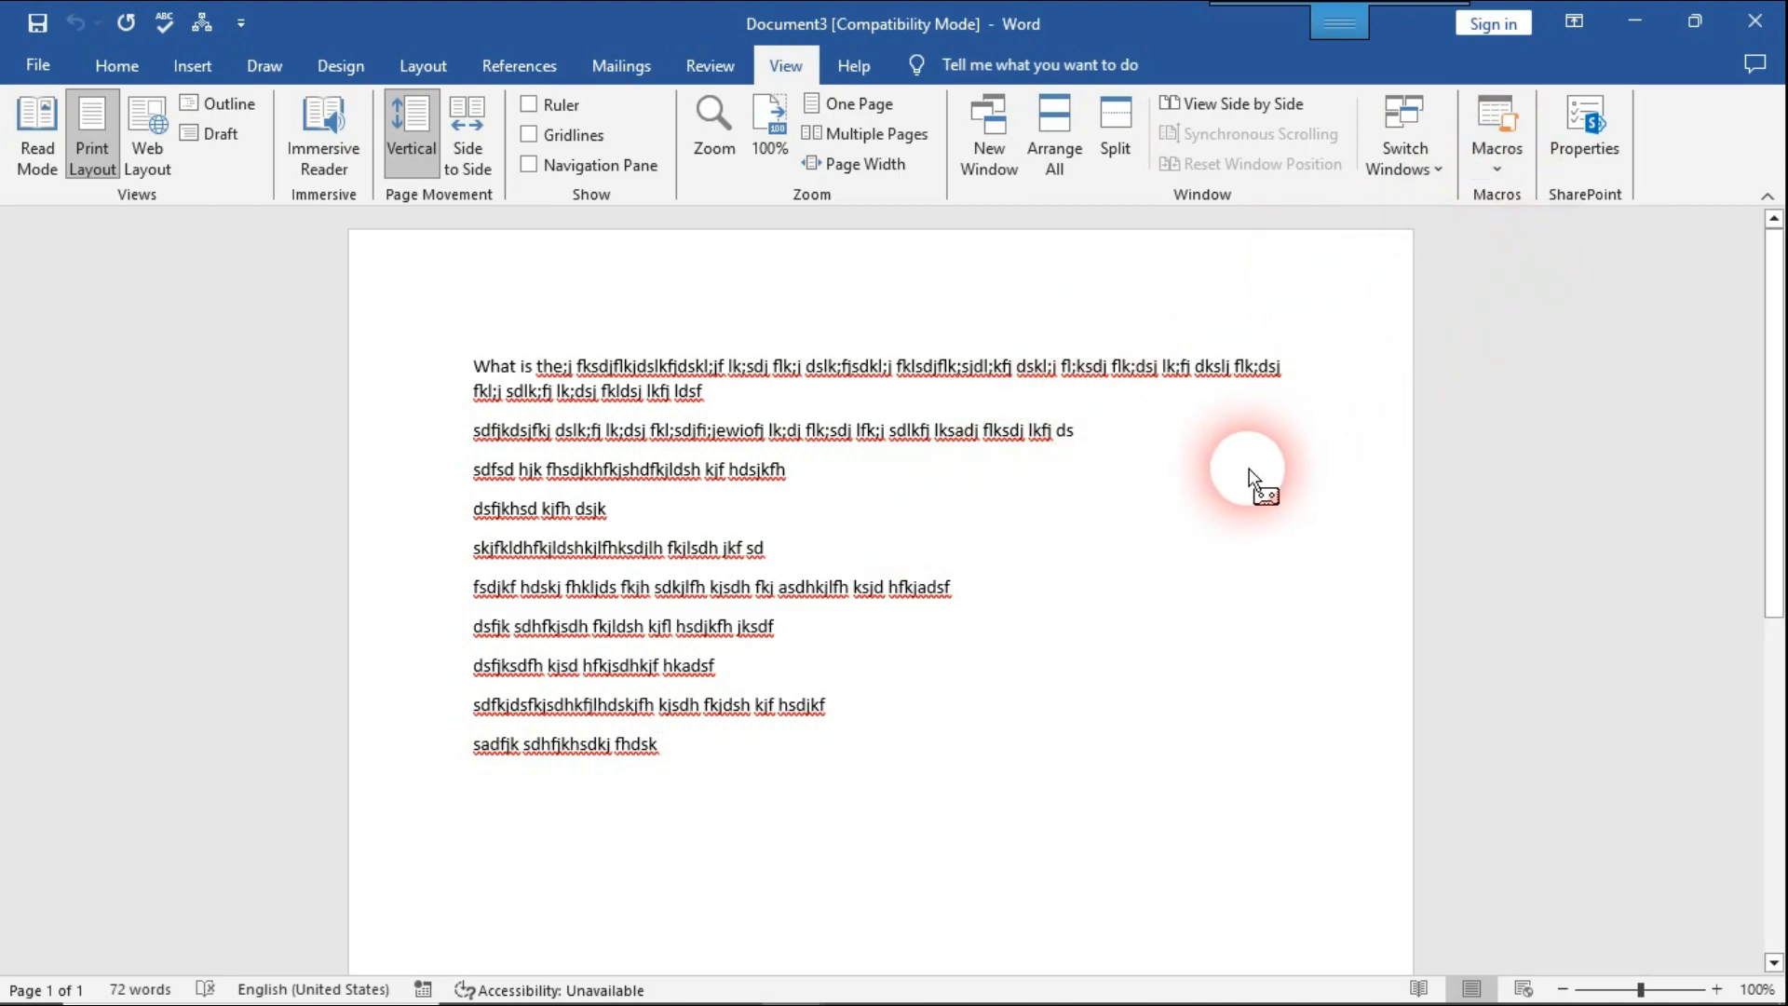
{"action": "type", "text": "jdfhdsjkhf kjsdhjfklh sdkjfh jklsdh fjk hsdkjfh j"}
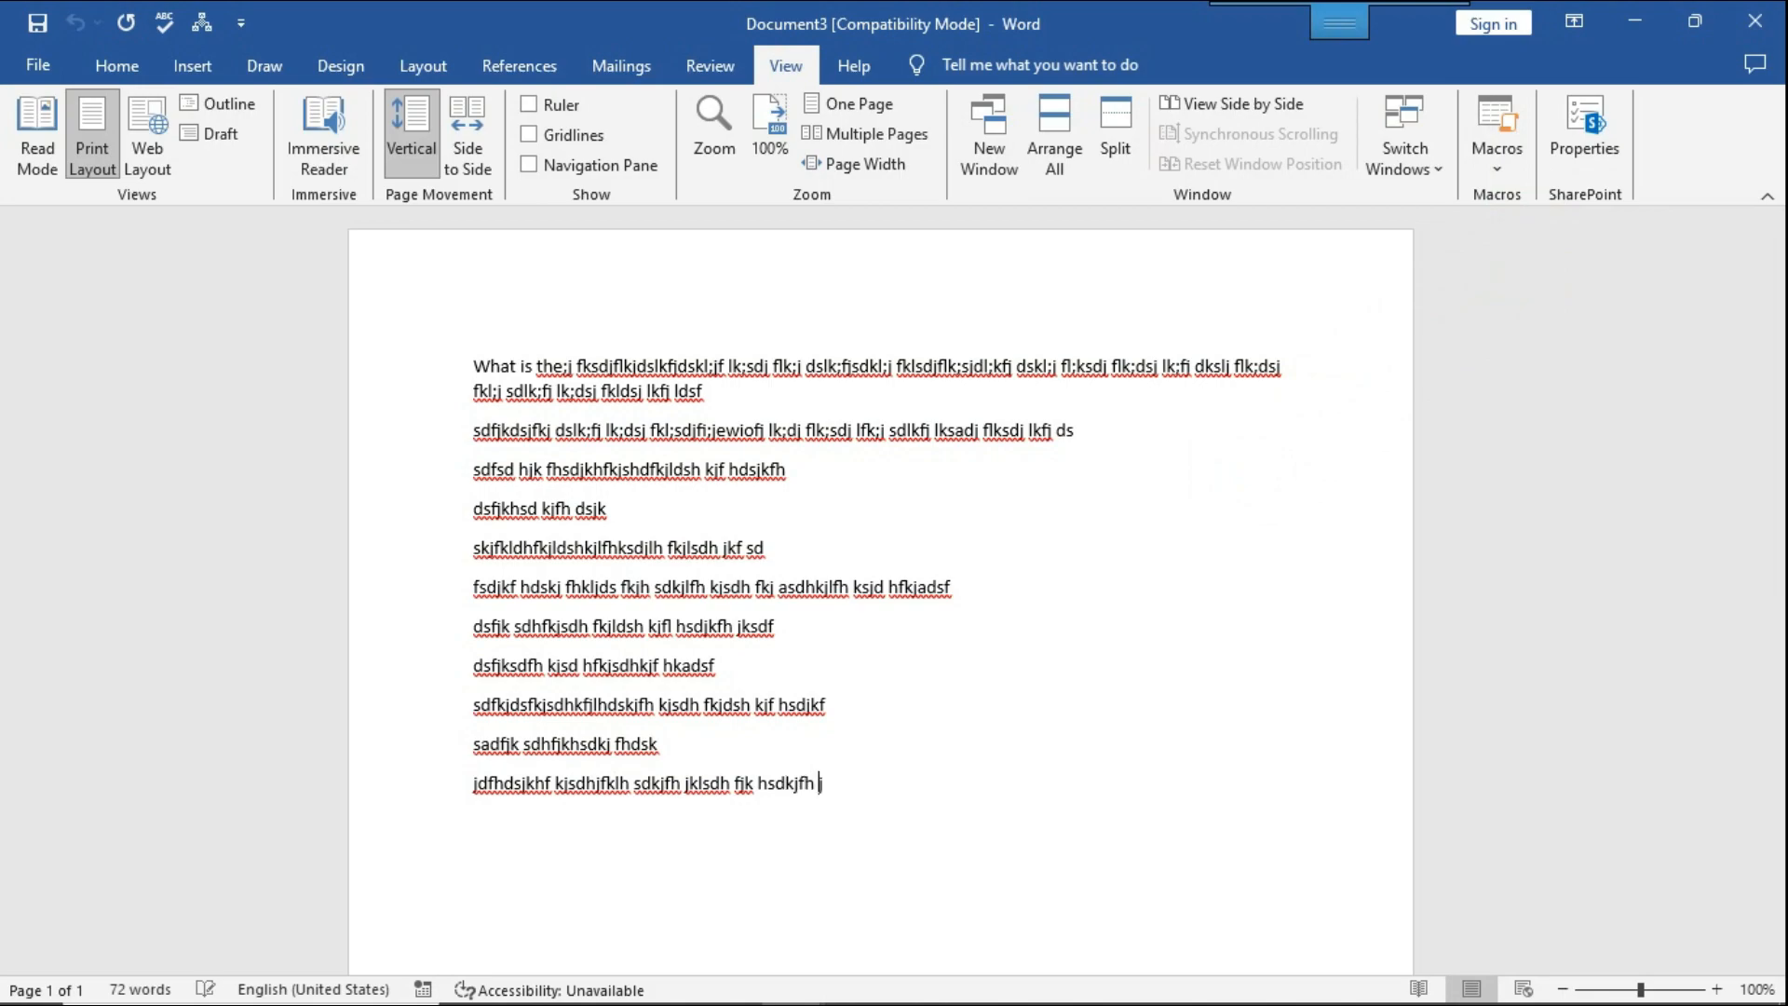
{"action": "type", "text": "ksdhfjkhsdkjlf hkadsf"}
{"action": "key", "text": "Return"}
{"action": "type", "text": "dsfjksdhfkjhewiufh kj sdh "}
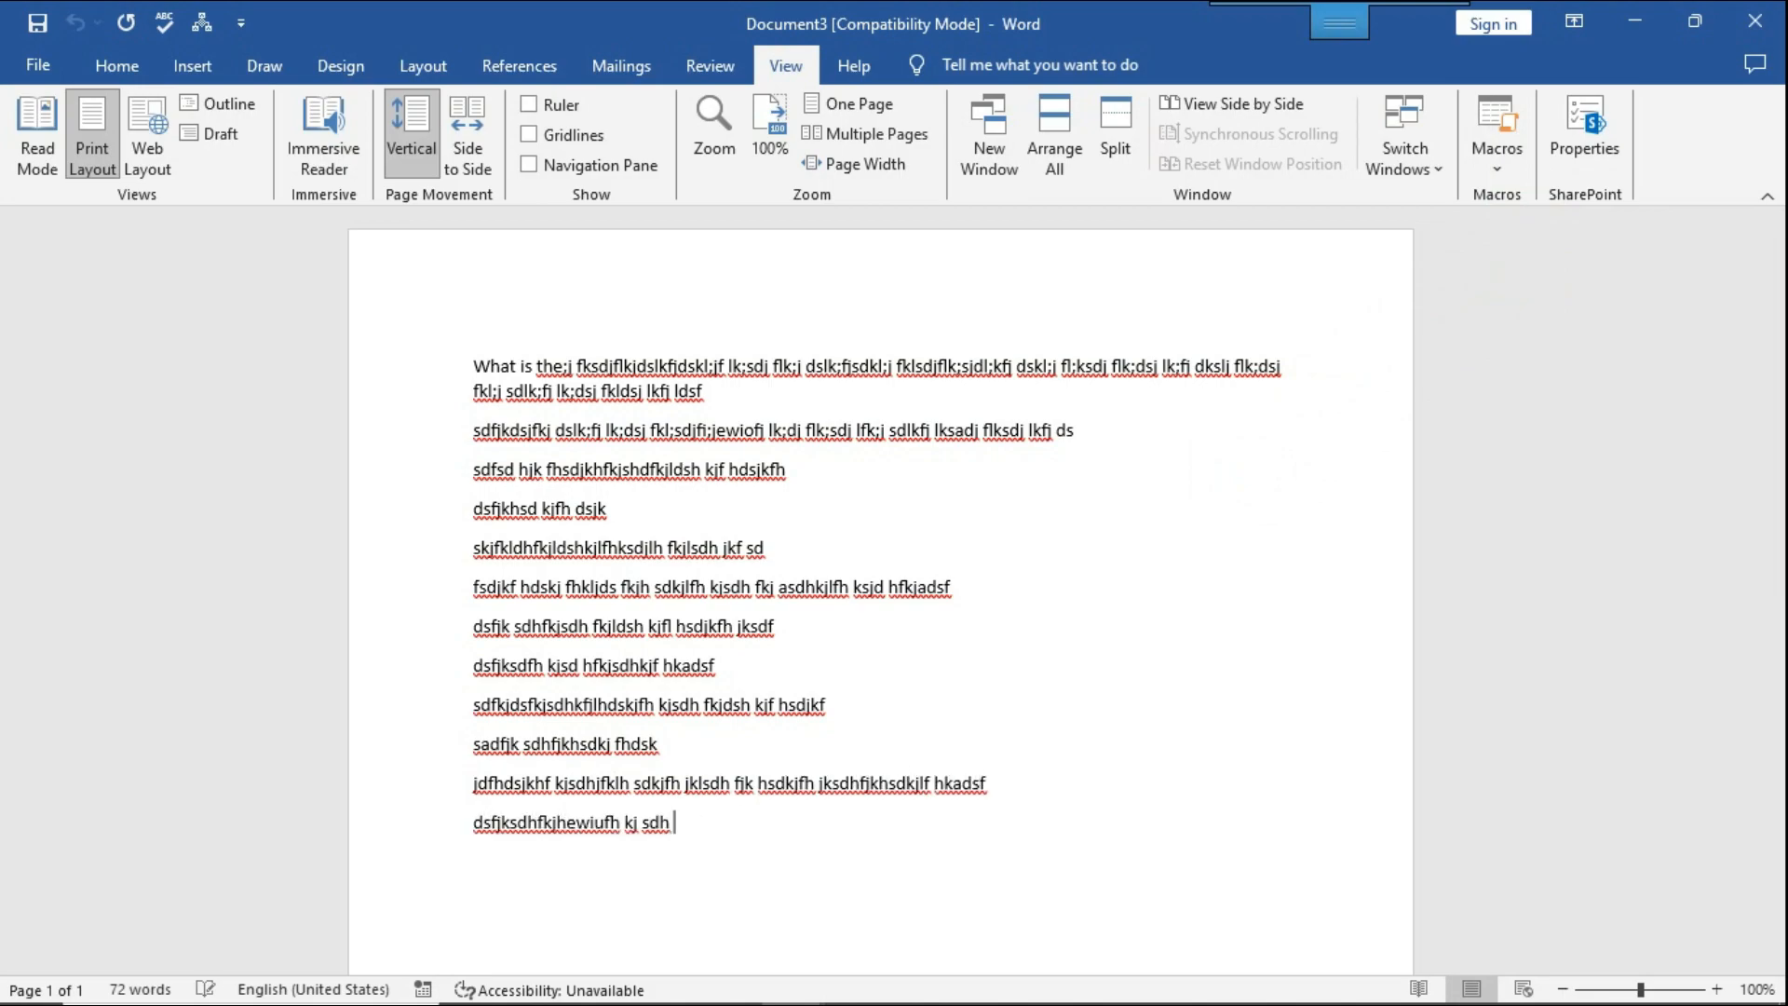
{"action": "type", "text": "fkjhsdkjfh ksdjh fkjsd"}
{"action": "key", "text": "Return"}
{"action": "type", "text": "fdskjf hskdjfh kjlsda hfkj"}
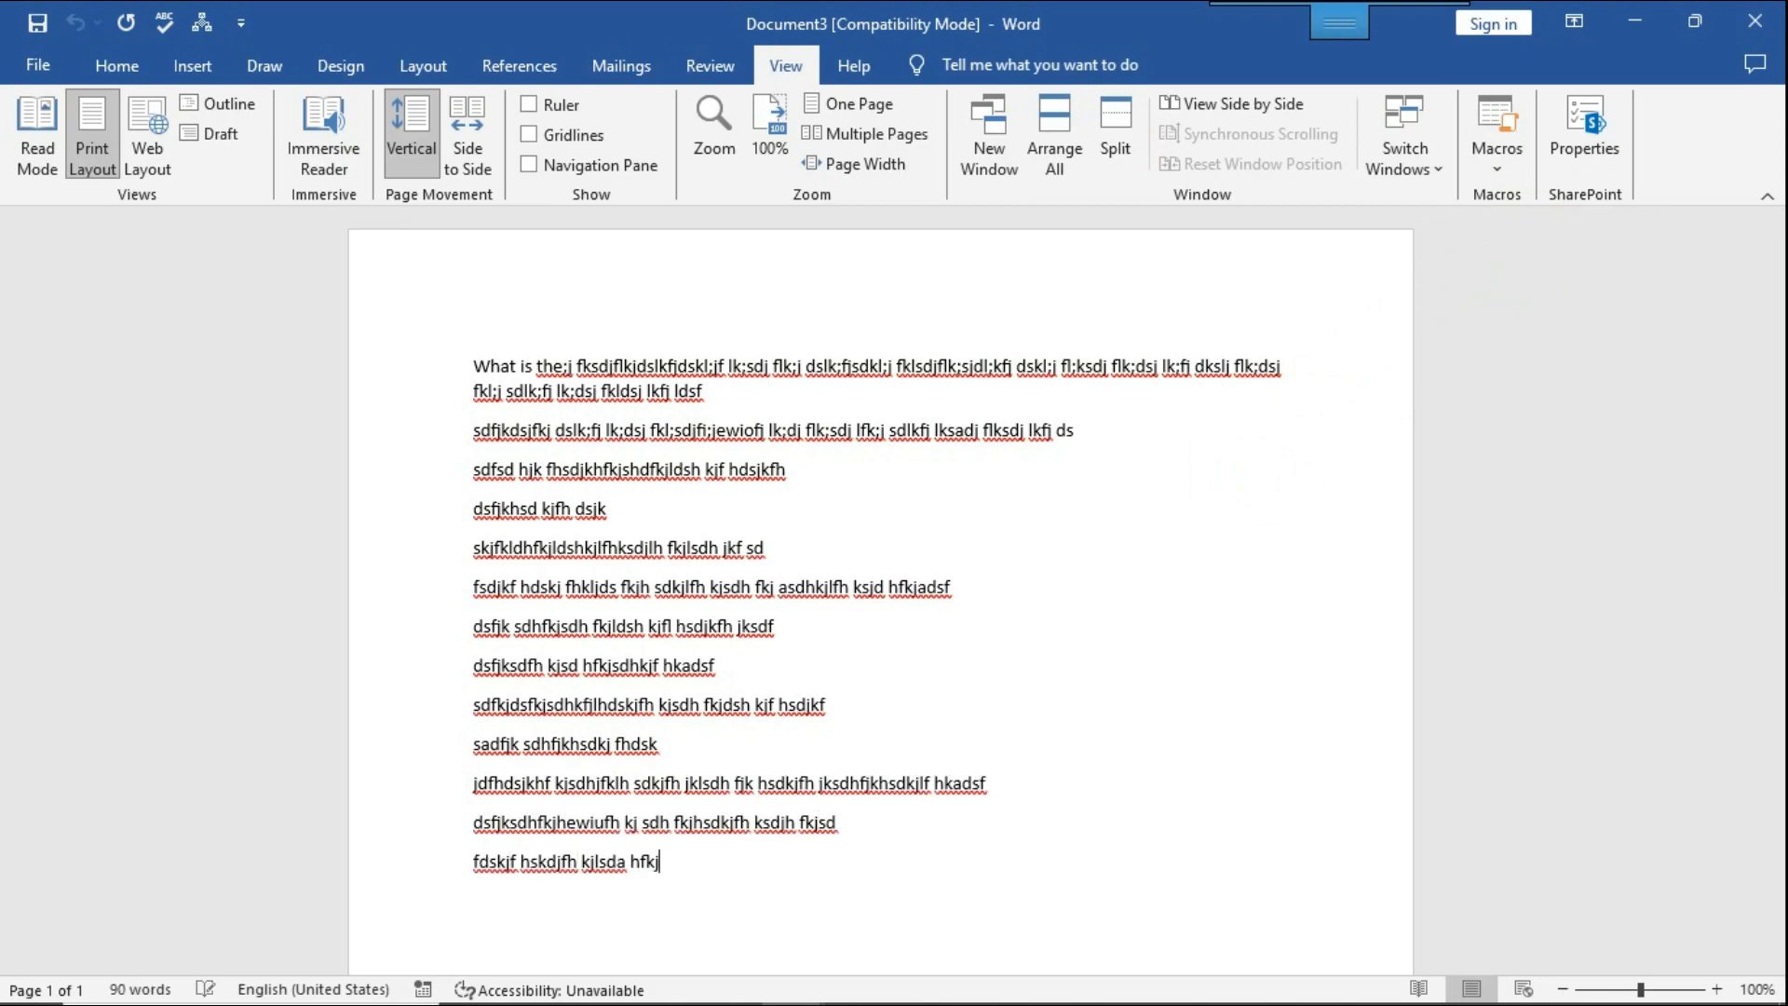
- Stop the macro recording and delete all the text in the document
{"action": "left_click", "coordinate": [1495, 160]}
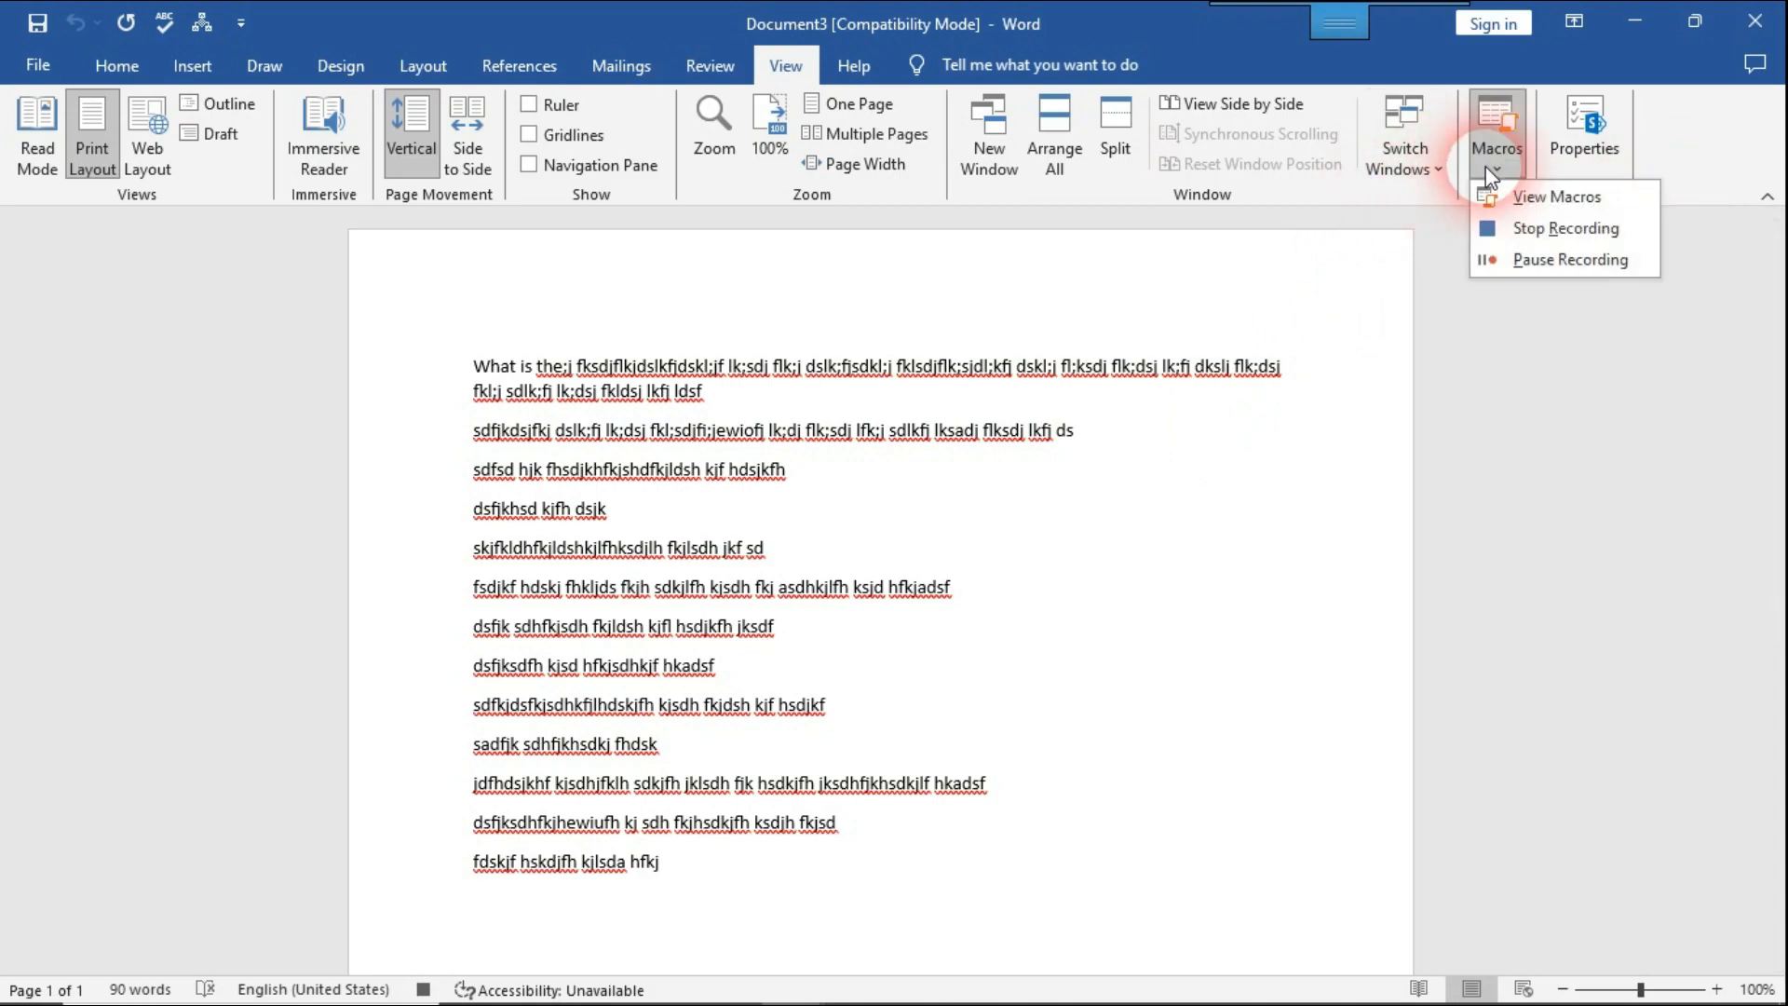
{"action": "left_click", "coordinate": [1561, 233]}
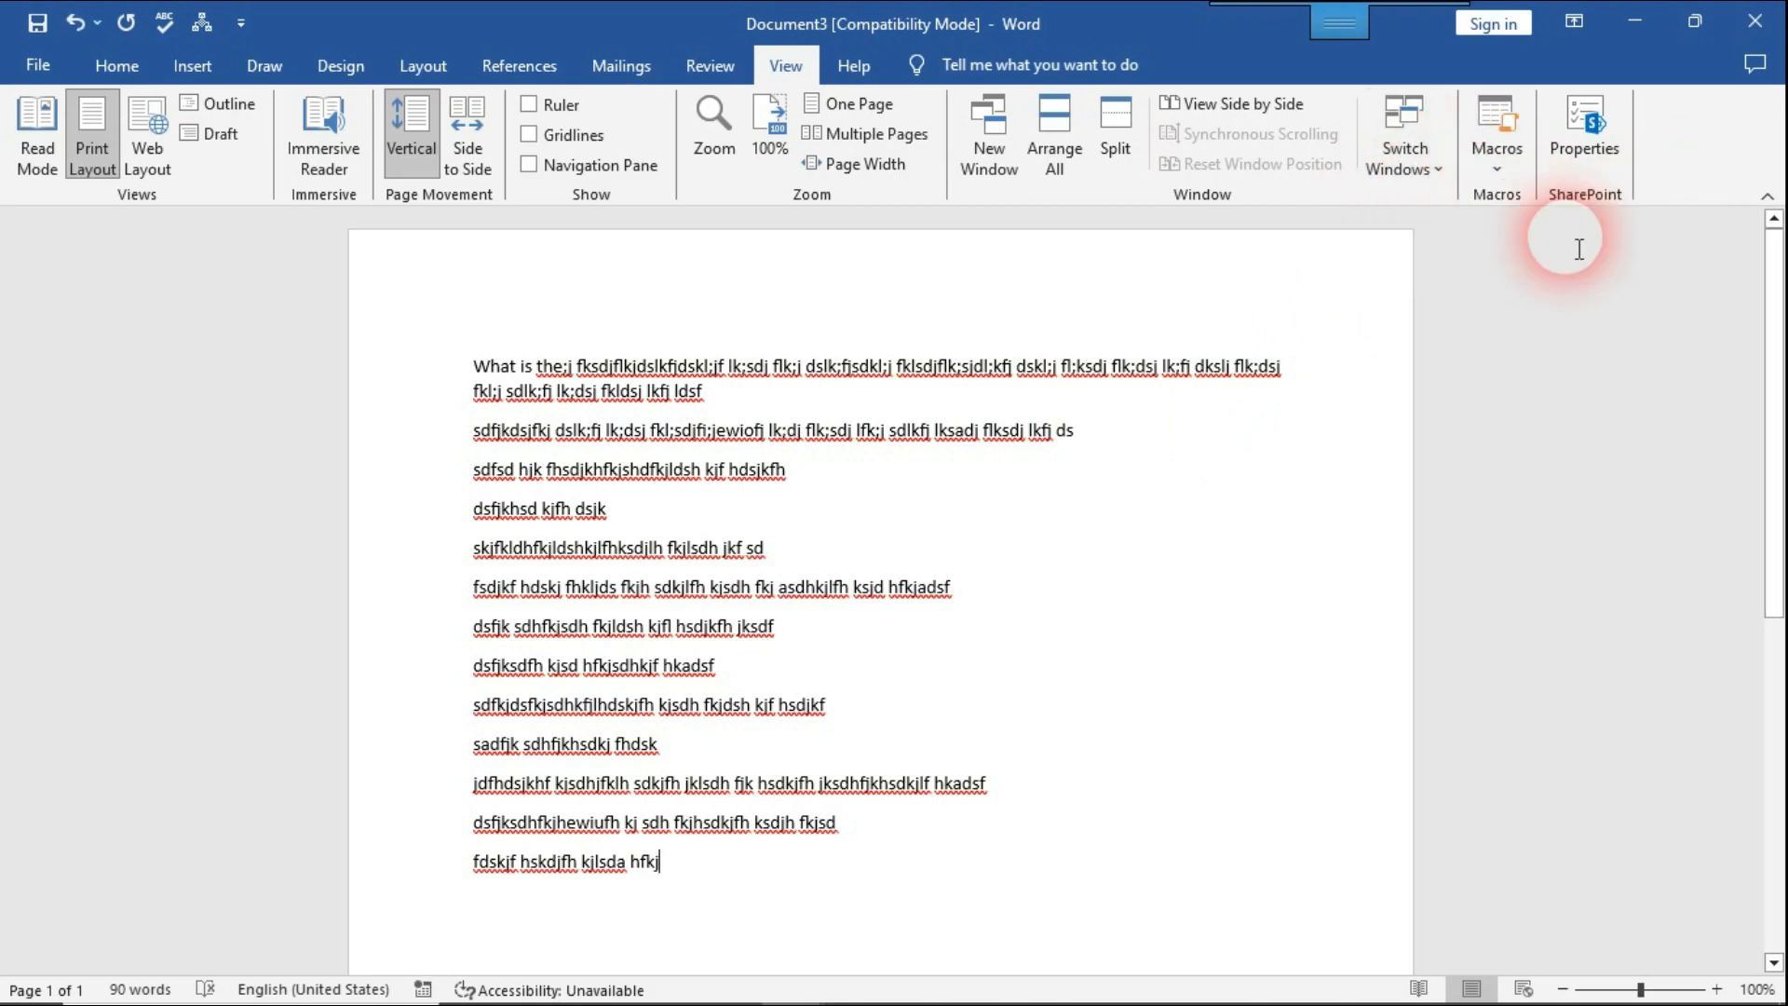
{"action": "left_click_drag", "start_coordinate": [708, 894], "coordinate": [417, 389]}
{"action": "key", "text": "BackSpace"}
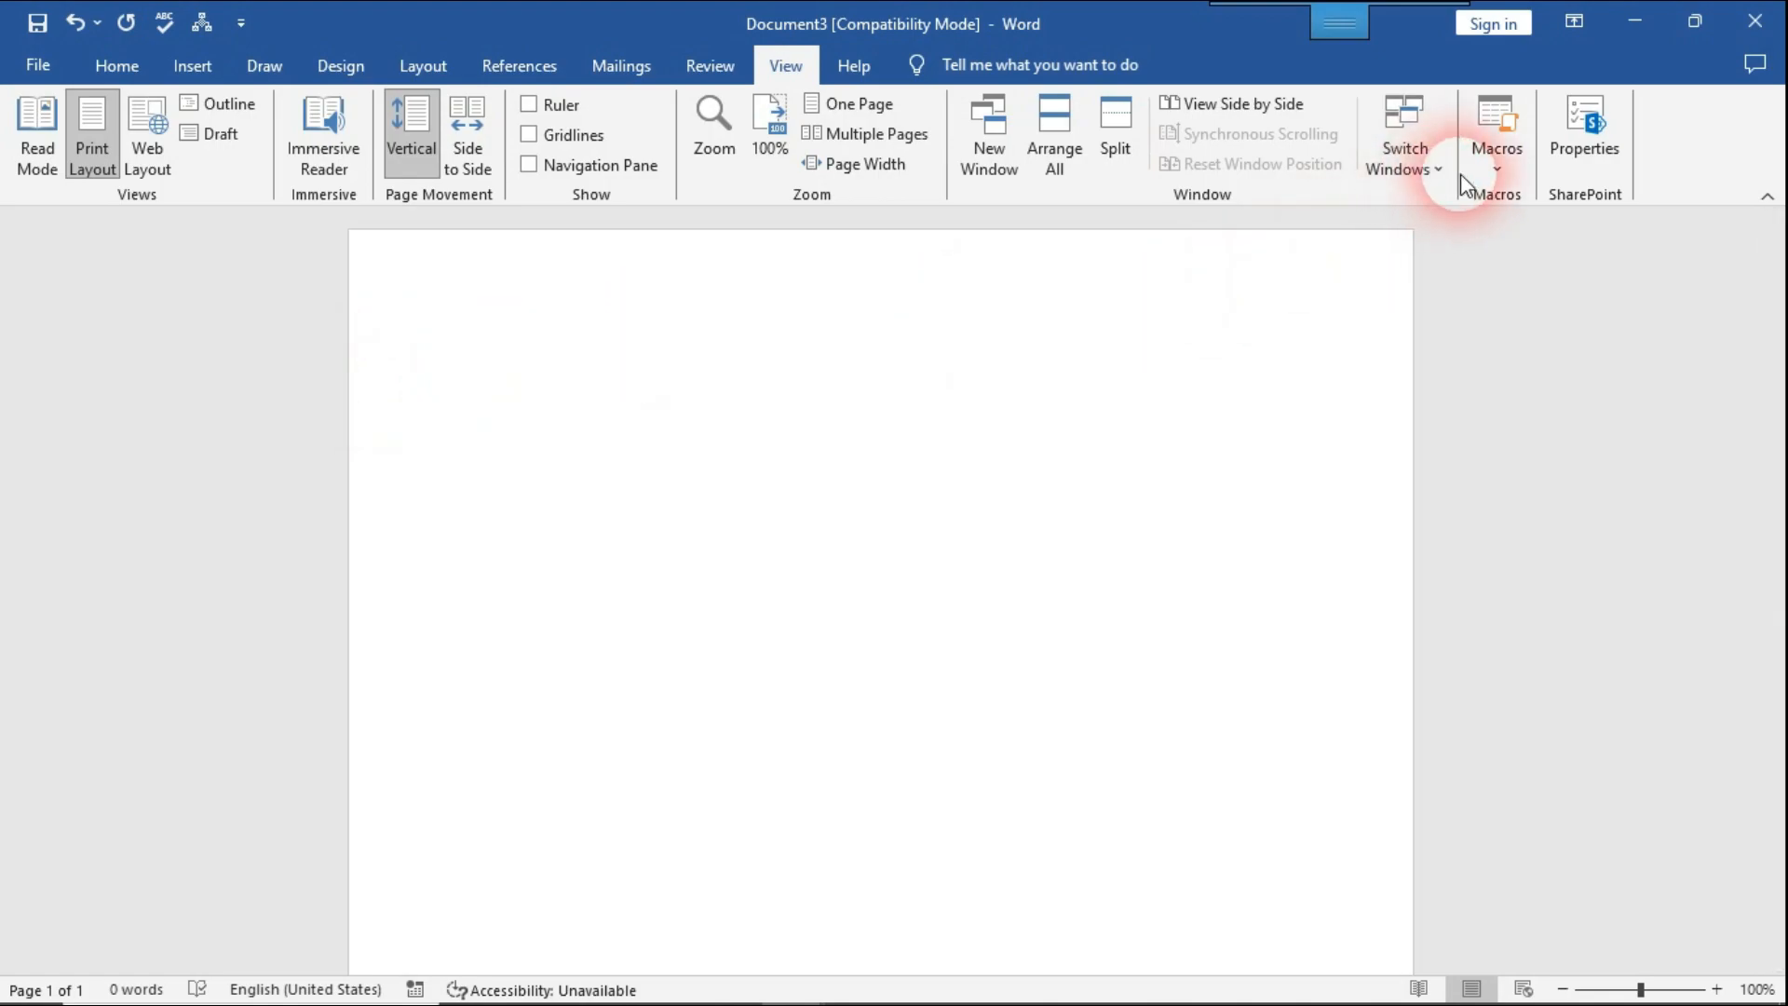
- Run the Ram macro in the emptied document with its assigned shortcut to insert the recorded paragraphs
{"action": "left_click", "coordinate": [1495, 164]}
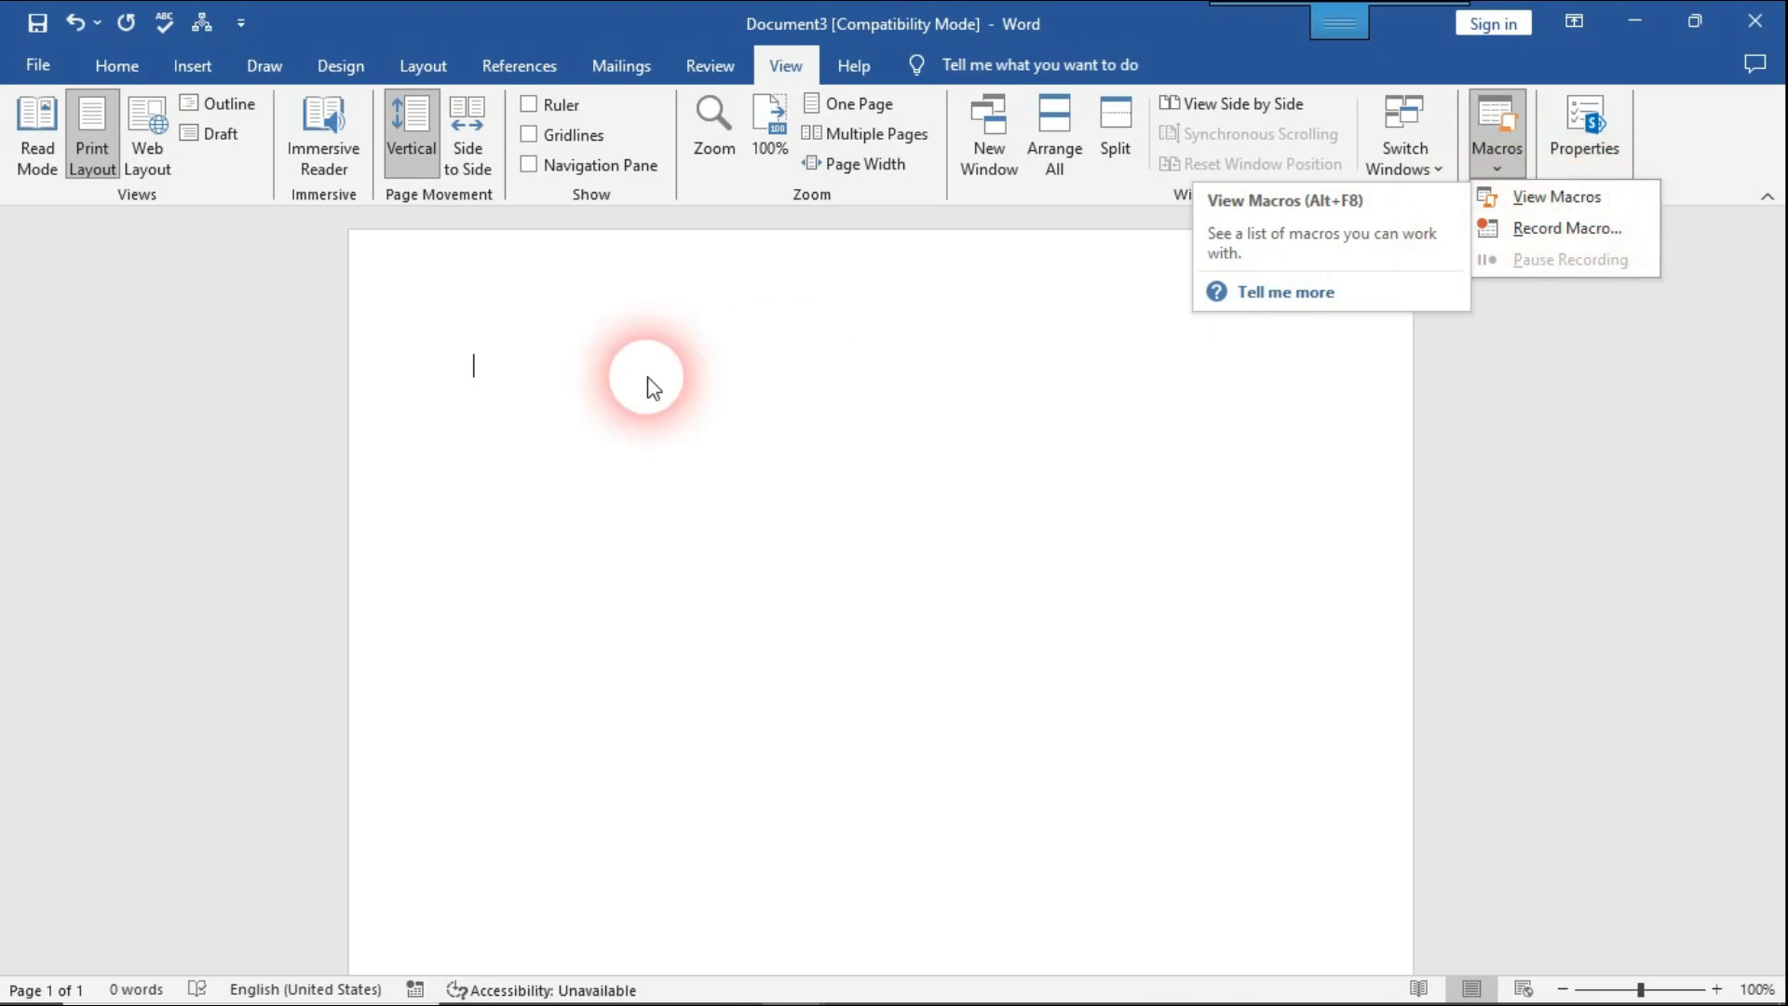
{"action": "left_click", "coordinate": [582, 385]}
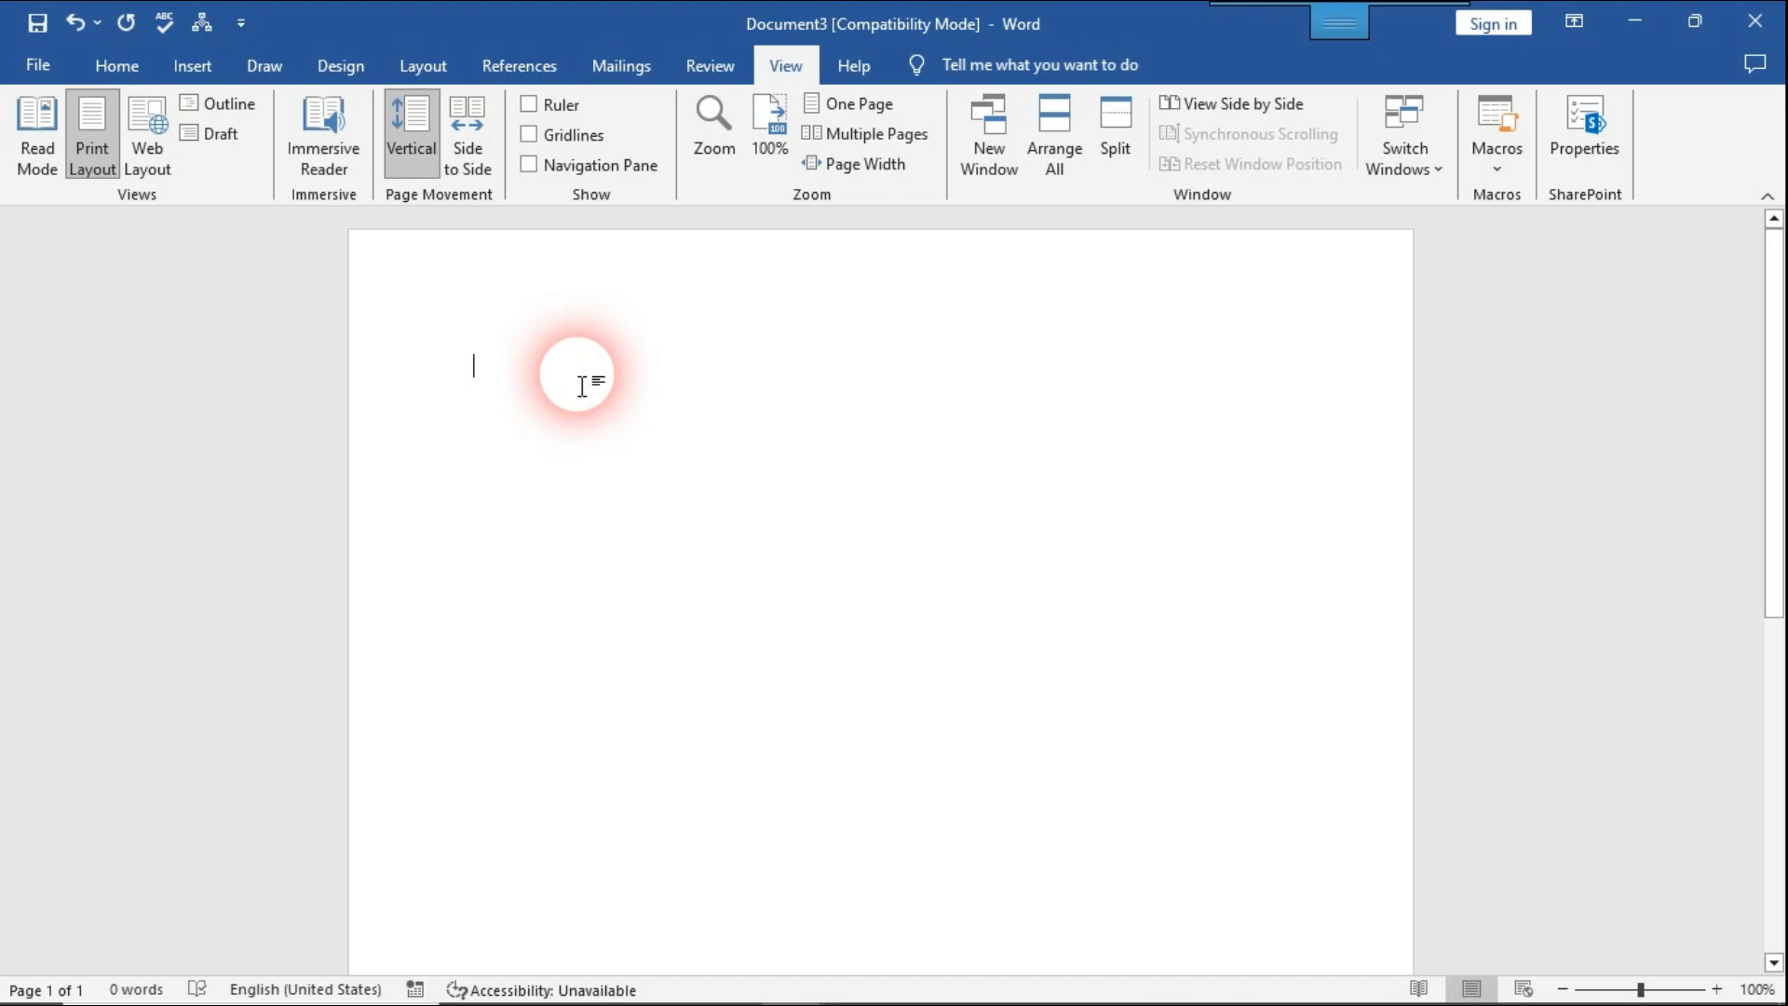
{"action": "type", "text": "What is the;j fksdjflkjdslkfjdskl;jf lk;sdj flk;j dslk;fjsdkl;j fklsdjflk;sjdl;kfj dskl;j fl;ksdj flk;dsj lk;fj dkslj flk;dsj fkl;j sdlk;fj lk;dsj fkldsj lkfj ldsf"}
{"action": "key", "text": "Return"}
{"action": "type", "text": "sdfjkdsjfkj dslk;fj lk;dsj fkl;sdjfi;jewiofj lk;dj flk;sdj lfk;j sdlkfj lksadj flksdj lkfj ds"}
{"action": "key", "text": "Return"}
{"action": "type", "text": "sdfsd hjk fhsdjkhfkjshdfkjldsh kjf hdsjkfh"}
{"action": "key", "text": "Return"}
{"action": "type", "text": "dsfjkhsd kjfh dsjk jdfhdsjkhf kjsdhjfklh sdkjfh jklsdh fjk hsdkjfh jksdhfjkhsdkjlf hkadsf dsfjksdhfkjhewiufh kj sdh fkjhsdkjfh ksdjh fkjsd fdskjf hskdjfh kjlsda hfkj"}
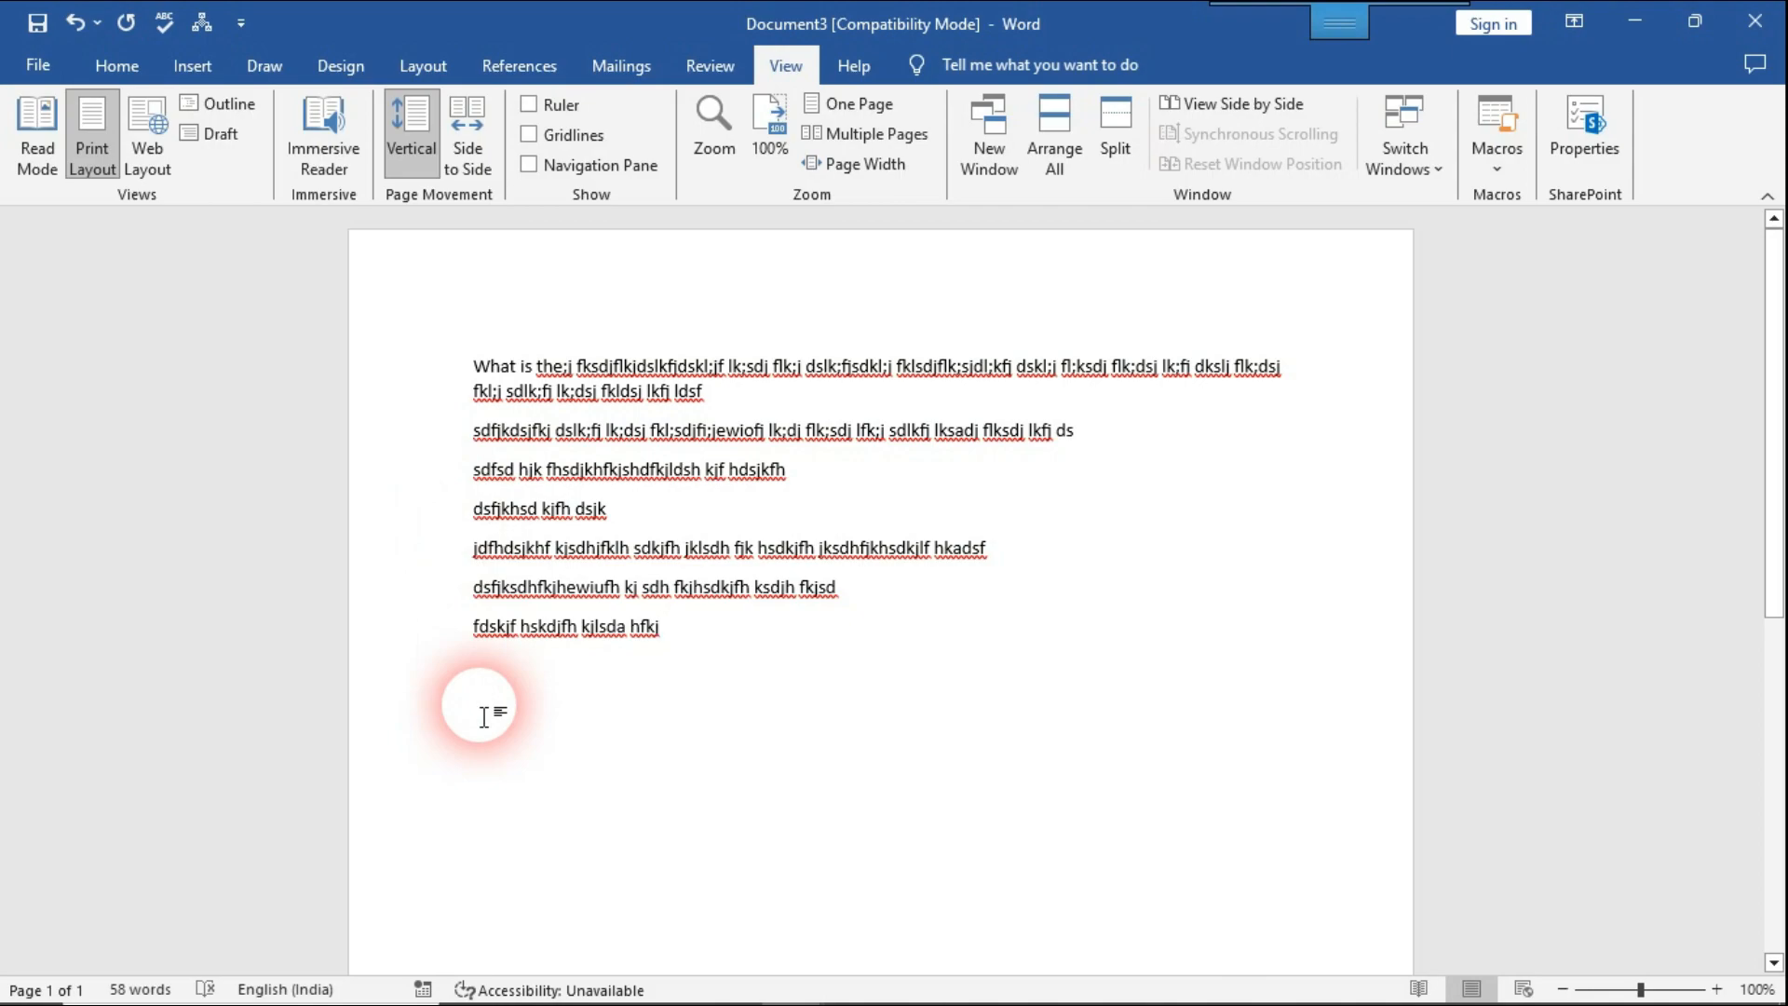
- Delete all the inserted text and run the Ram macro from the list of macros
{"action": "left_click_drag", "start_coordinate": [558, 730], "coordinate": [420, 362]}
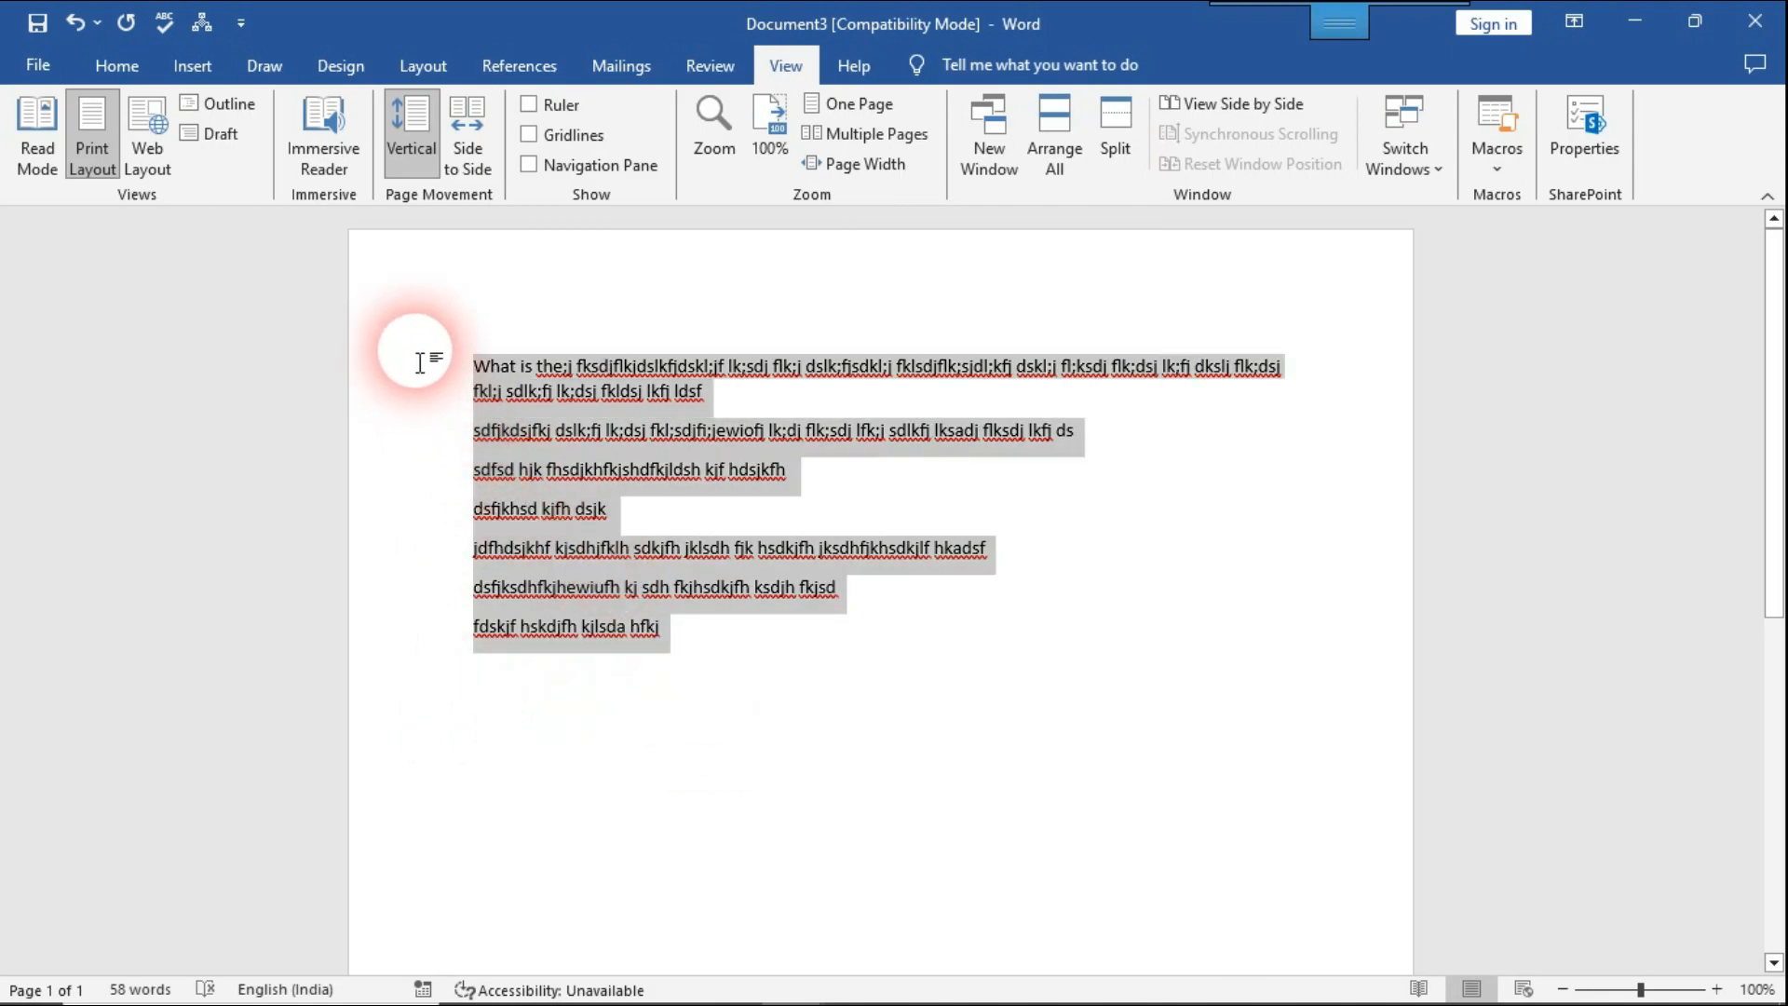
{"action": "key", "text": "Delete"}
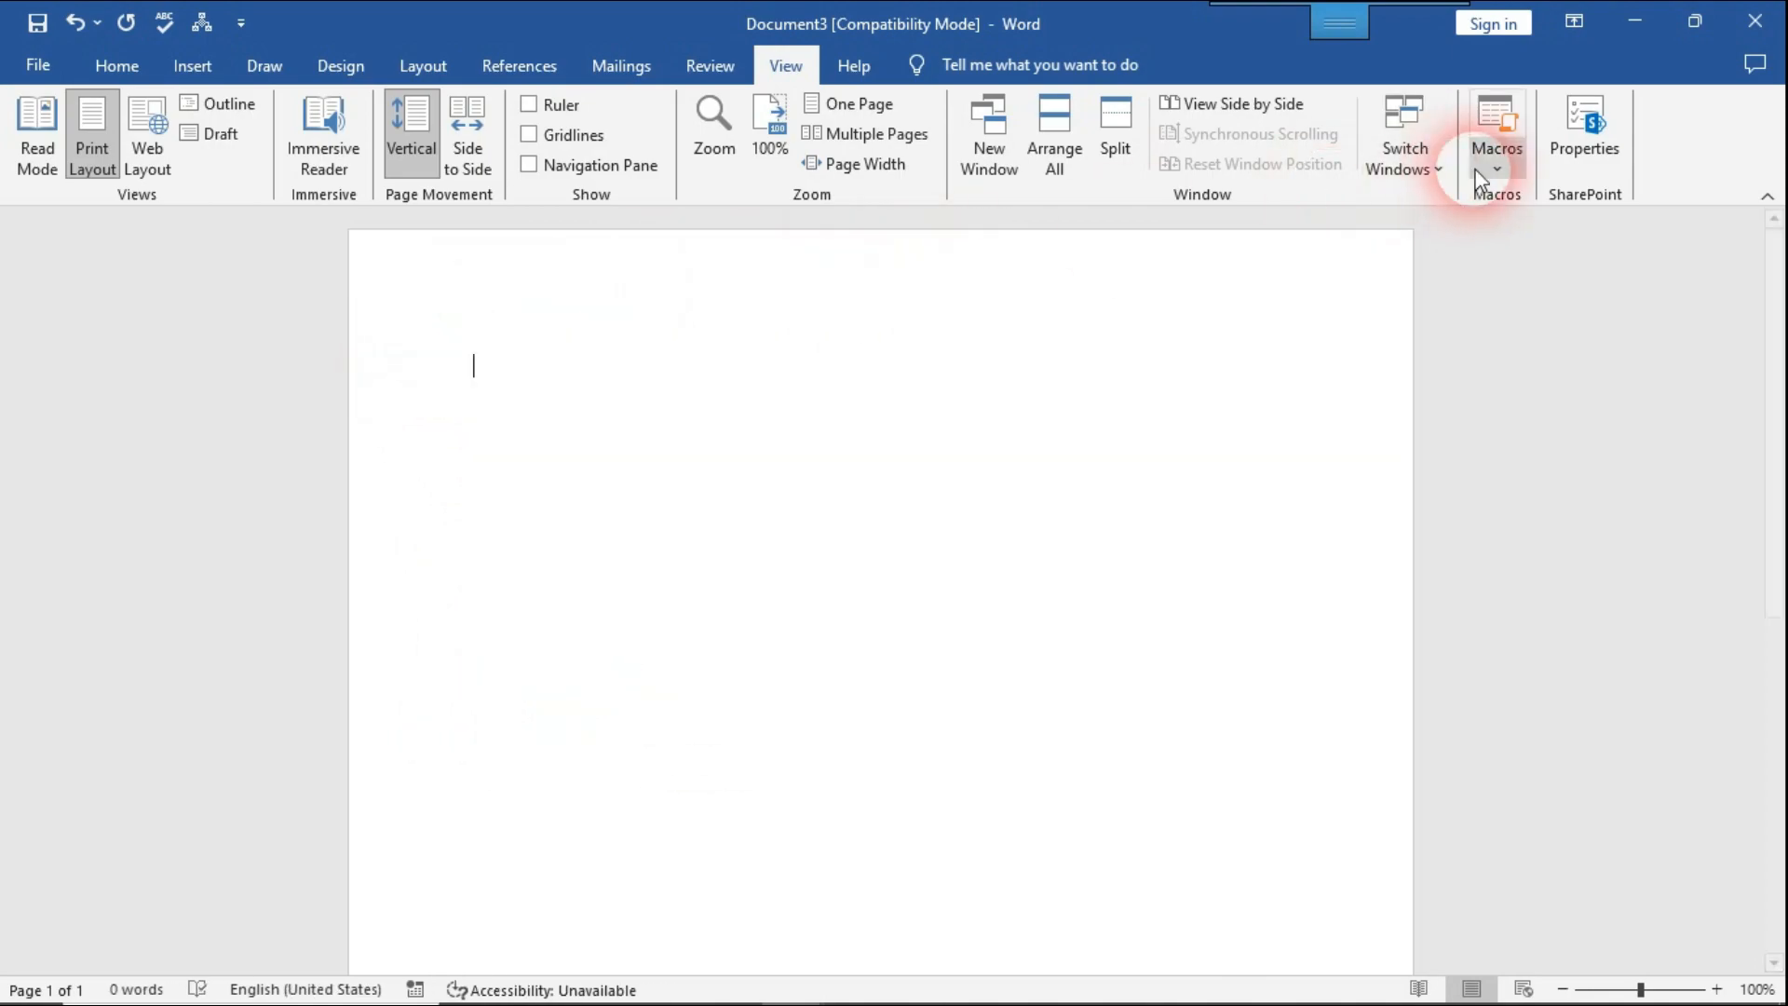
{"action": "left_click", "coordinate": [1479, 177]}
{"action": "left_click", "coordinate": [1585, 202]}
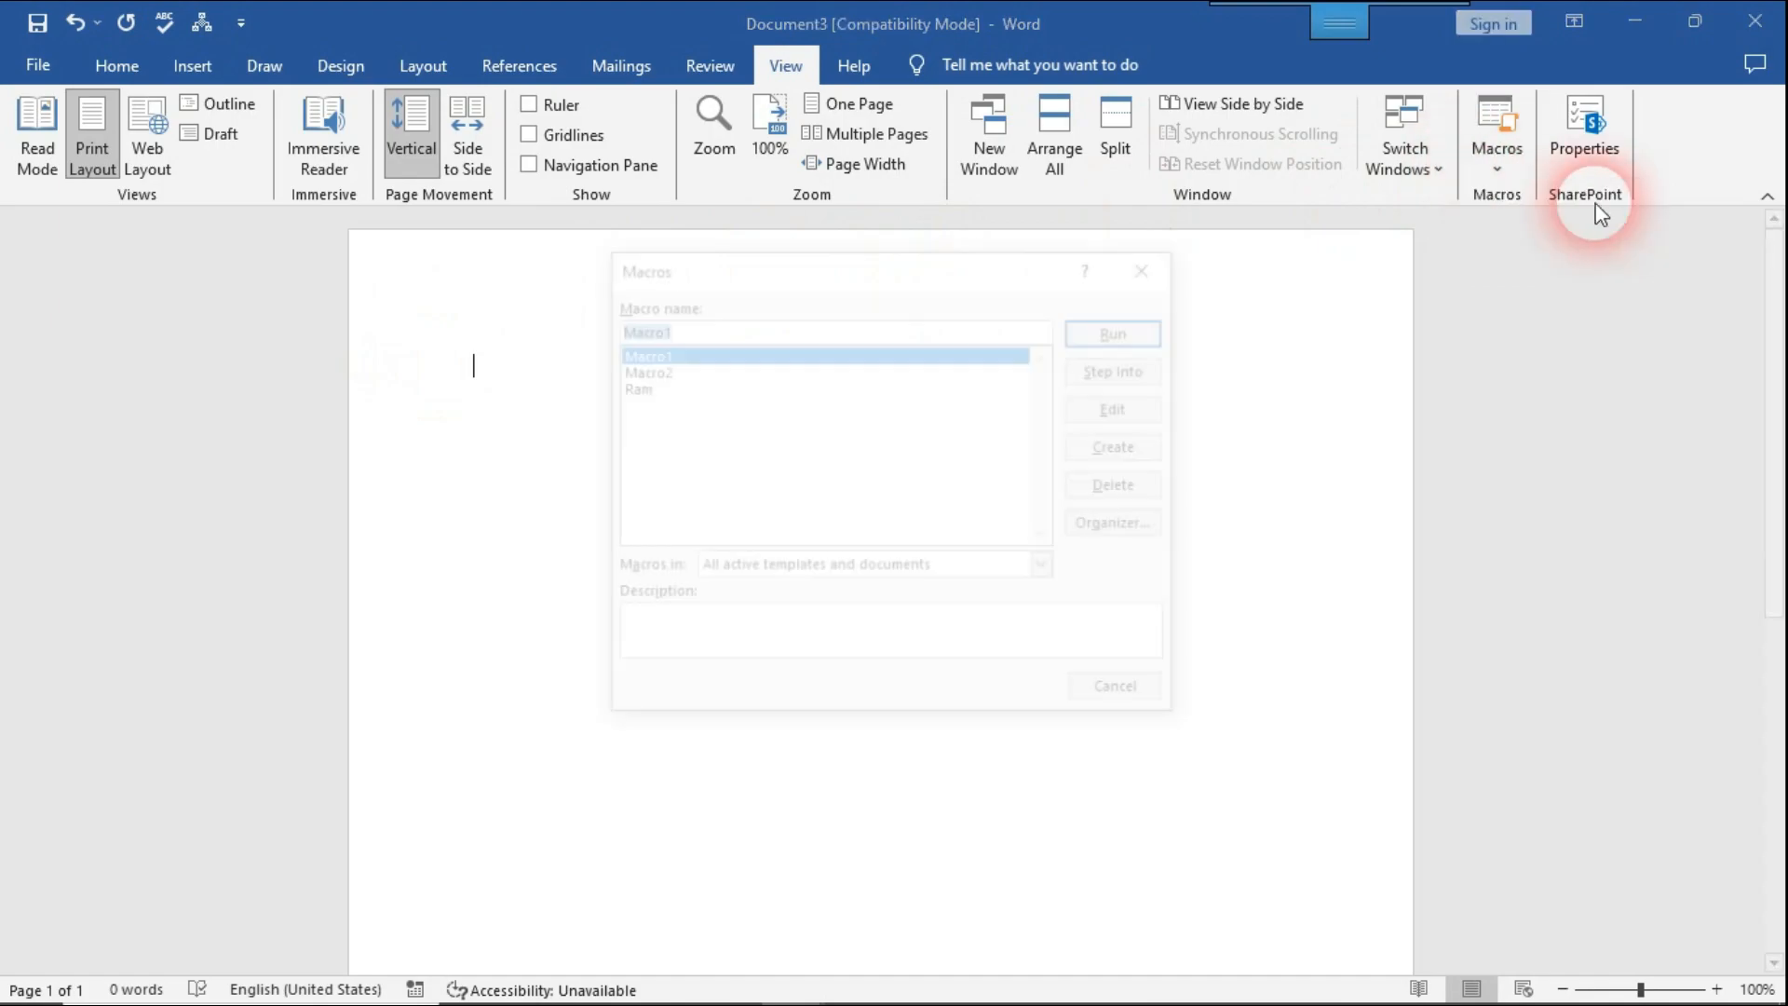
{"action": "left_click", "coordinate": [677, 389]}
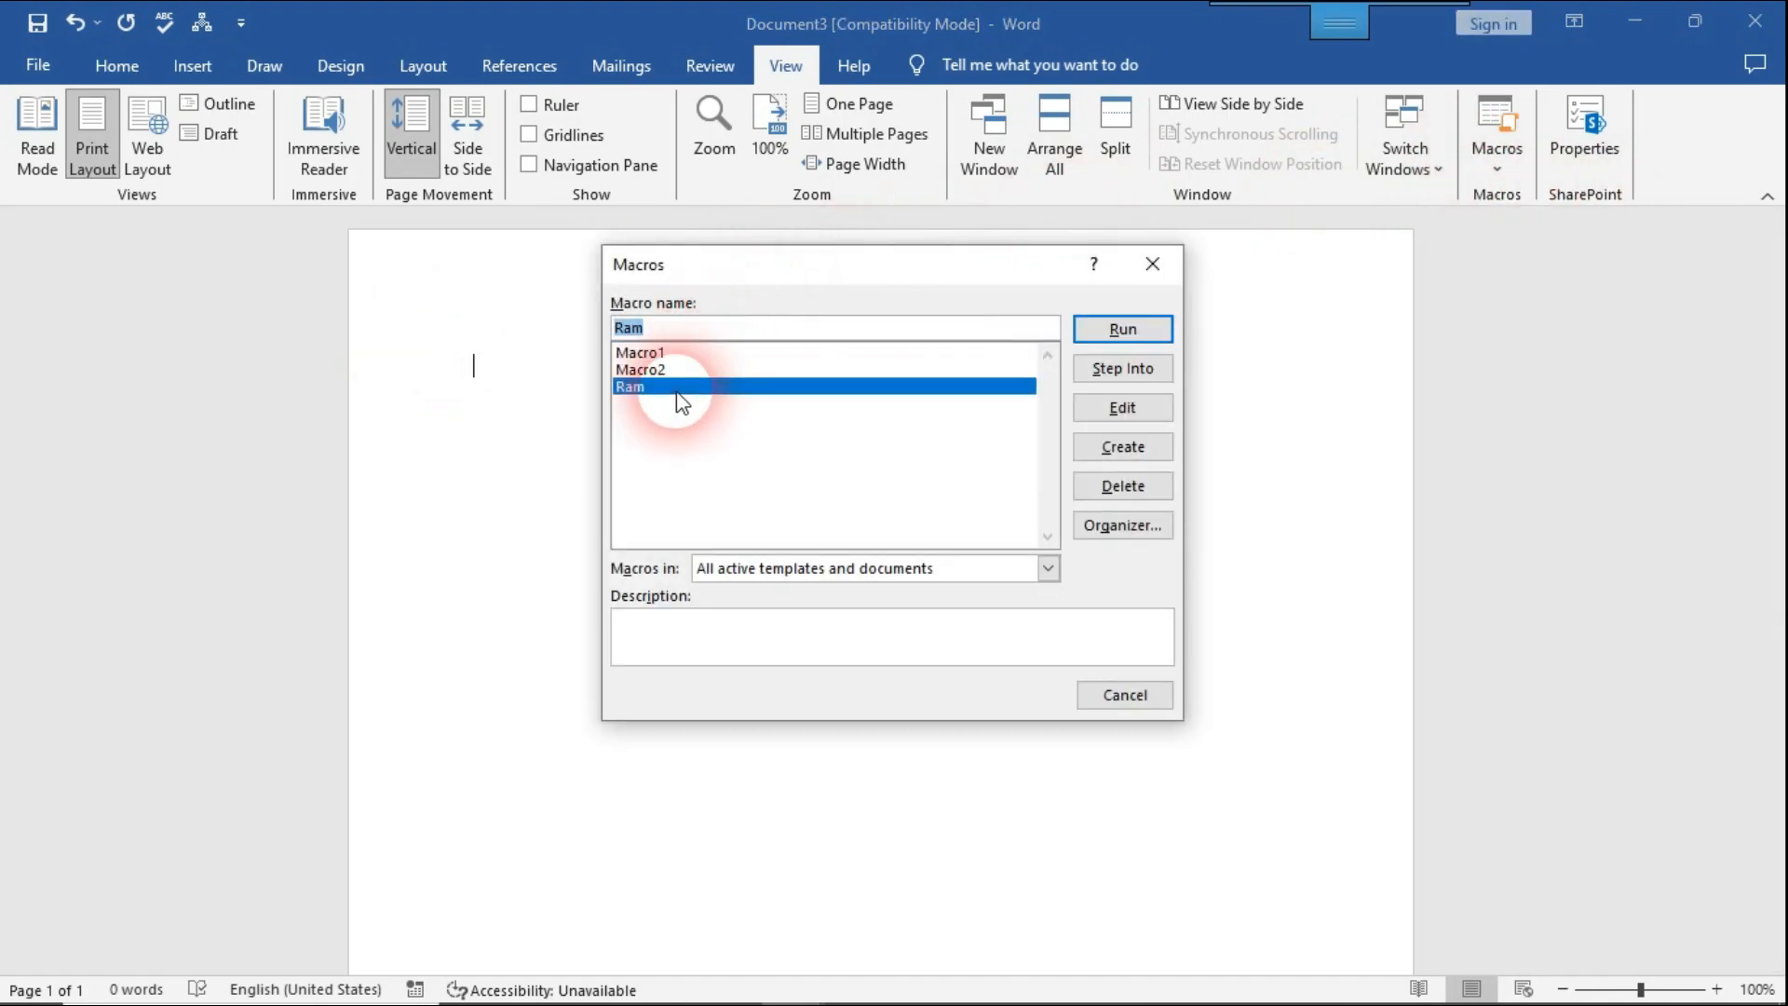
{"action": "left_click", "coordinate": [1154, 328]}
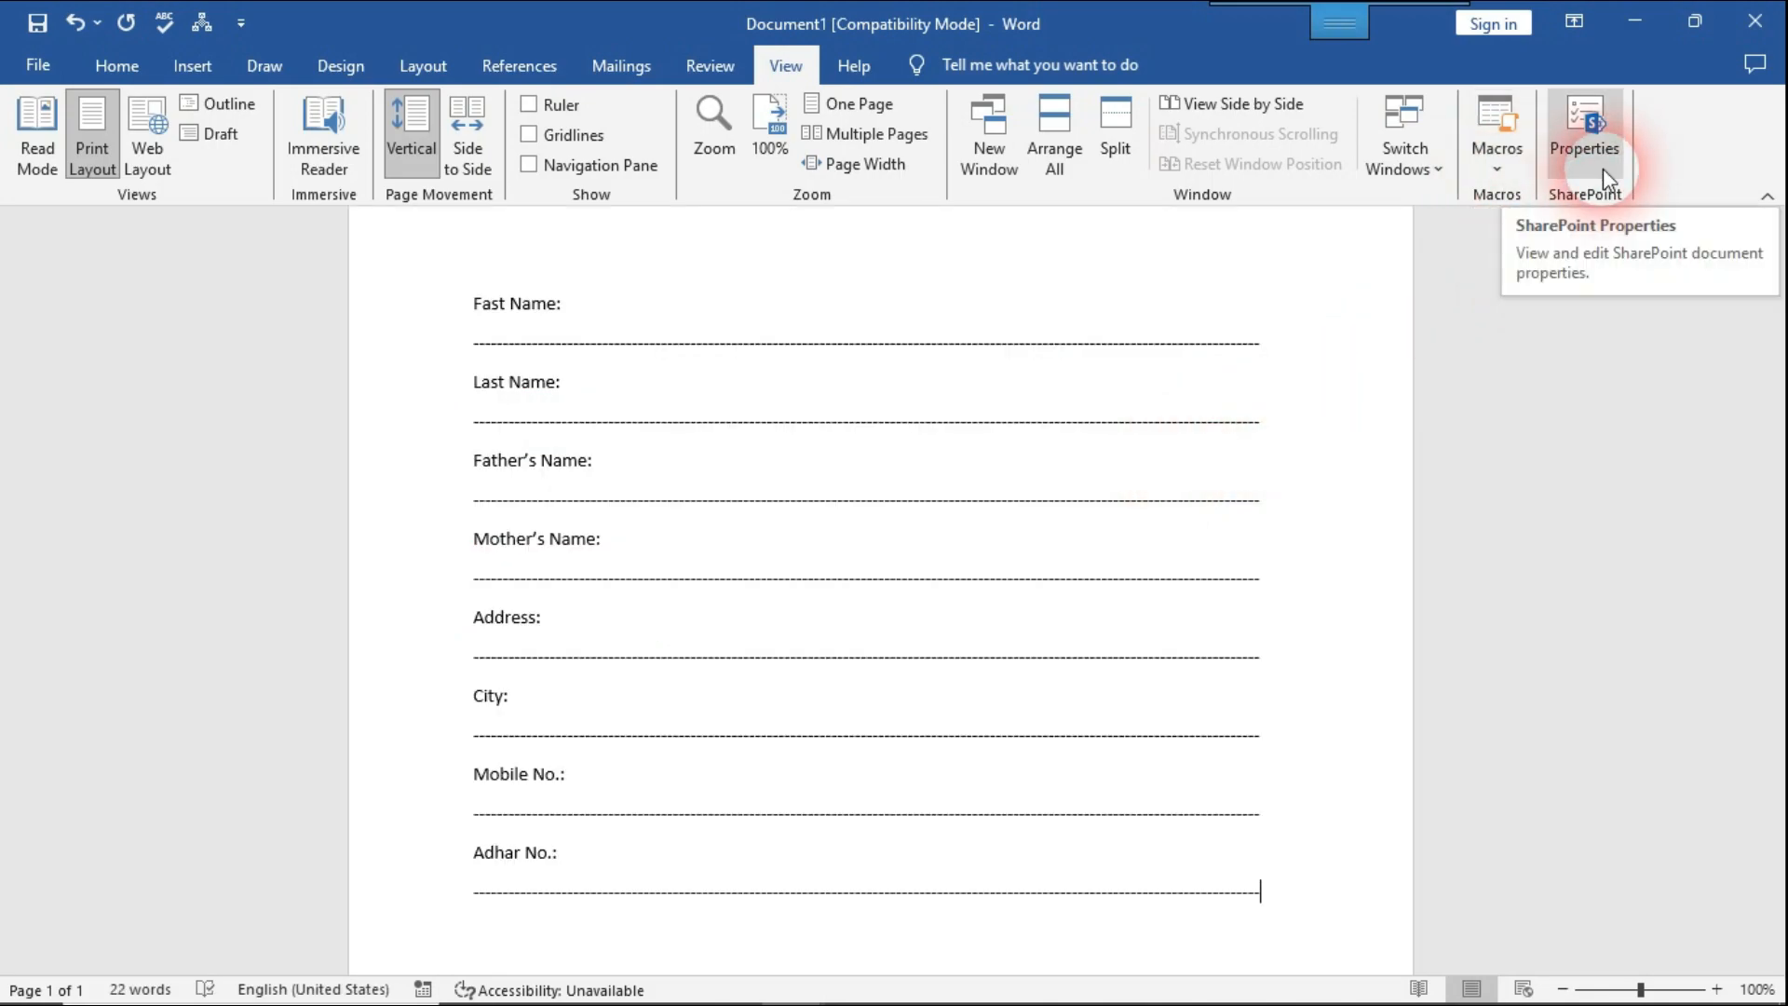
- View the properties of the form document with the dashed lines and return to the form
{"action": "left_click", "coordinate": [1600, 157]}
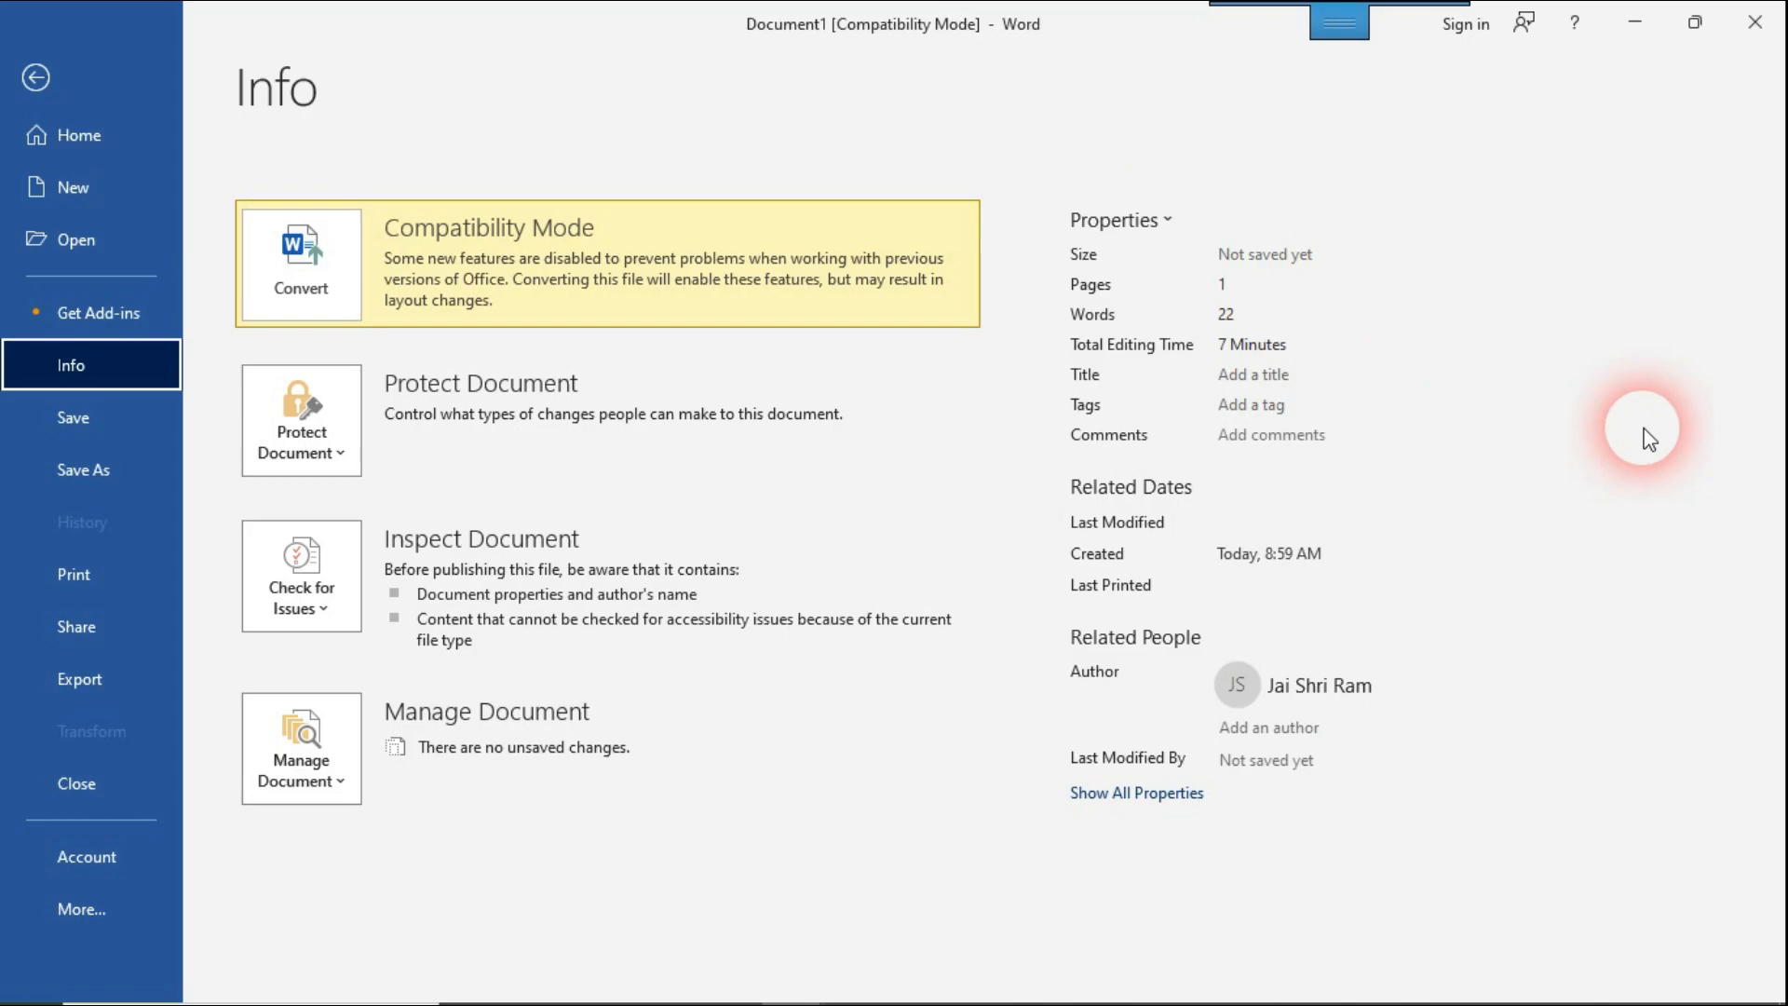
{"action": "key", "text": "Escape"}
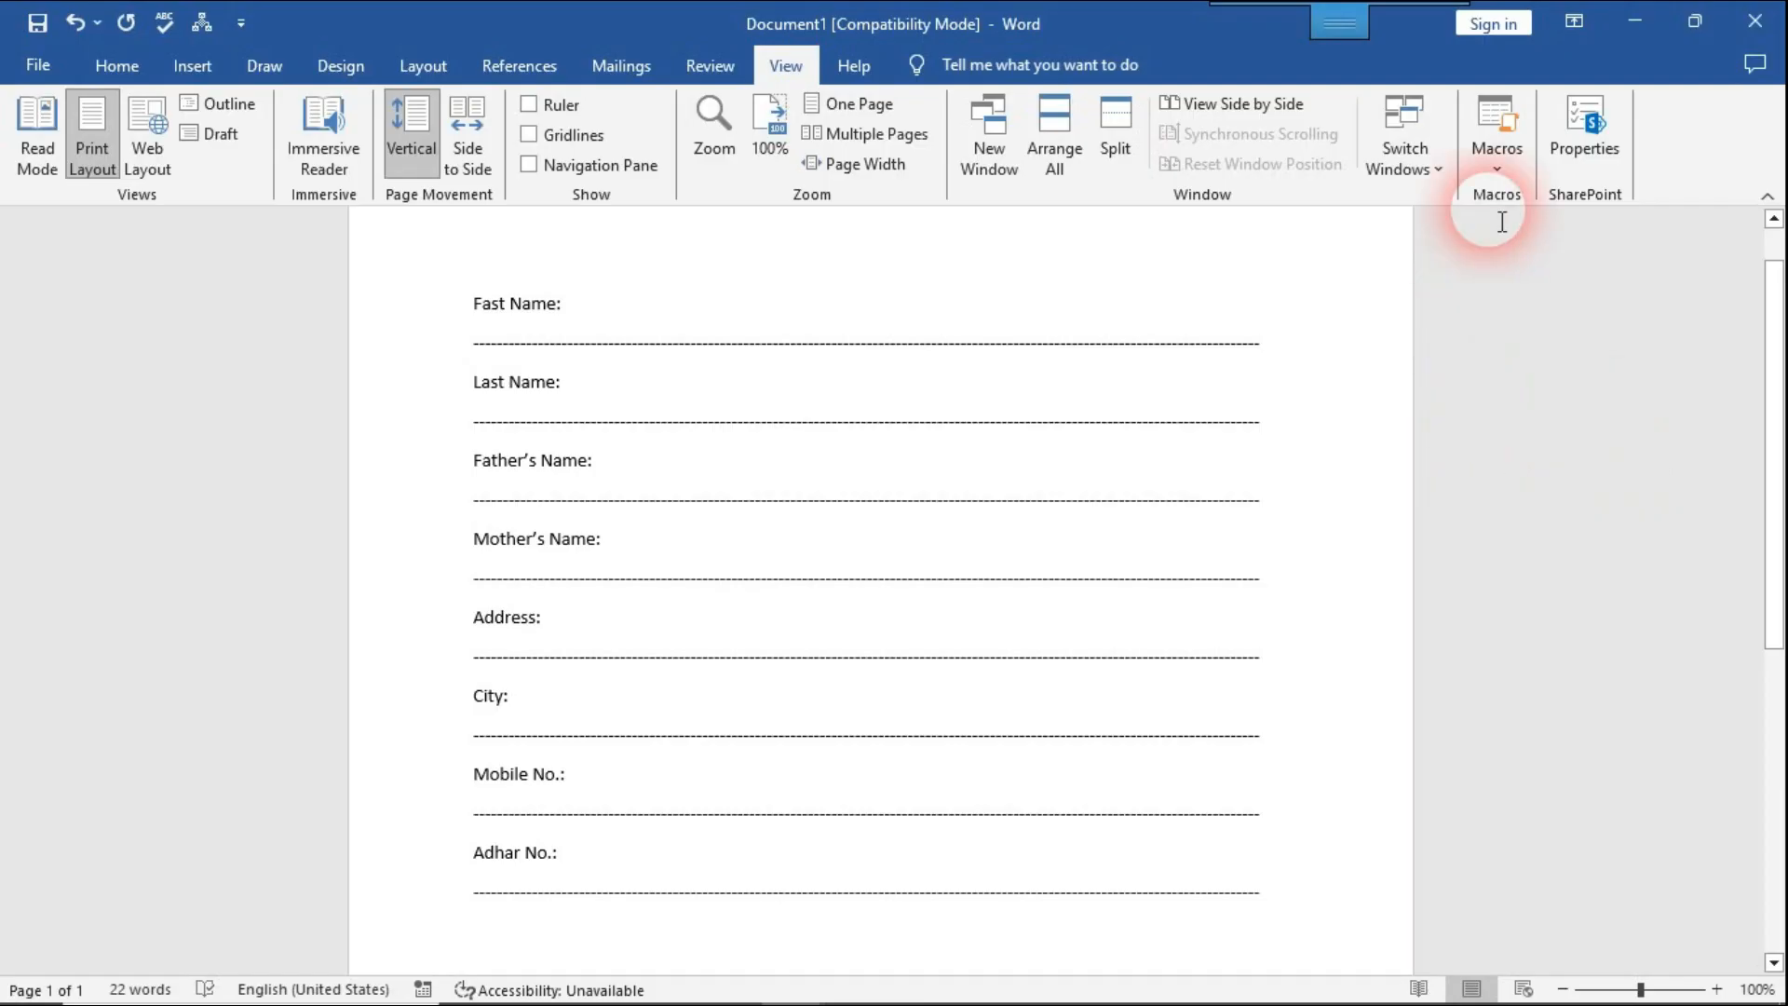